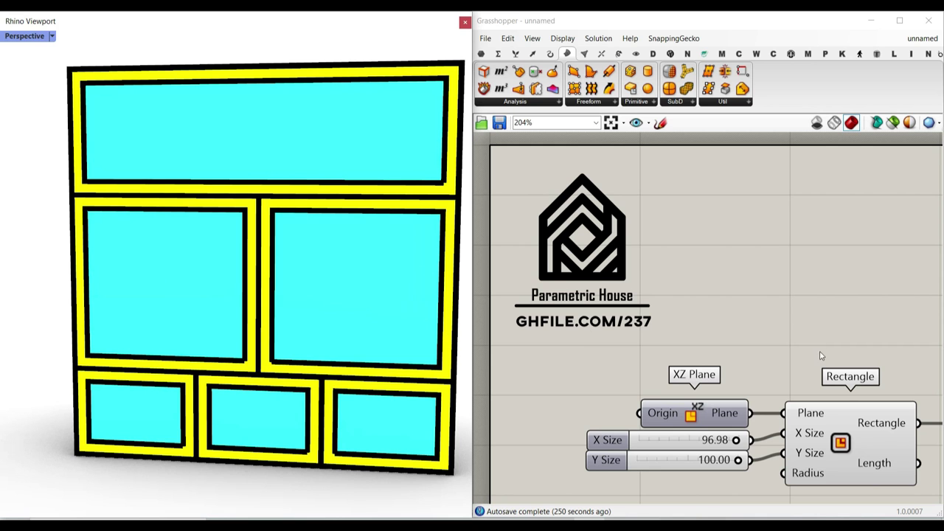
Step: Set the slider feeding the Divide Curve count to 4 to add another facade row
{"action": "scroll", "coordinate": [819, 355], "scroll_direction": "down", "scroll_amount": 5}
{"action": "scroll", "coordinate": [800, 349], "scroll_direction": "up", "scroll_amount": 4}
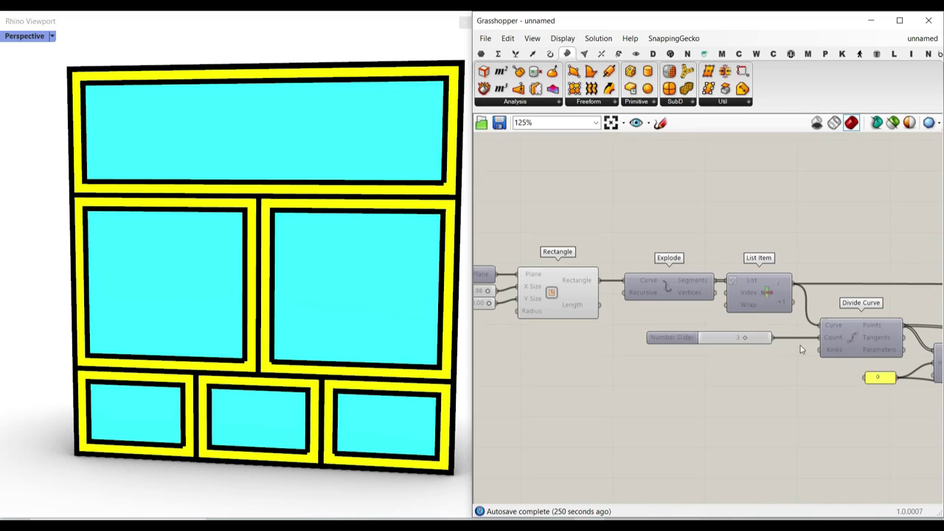
{"action": "scroll", "coordinate": [746, 342], "scroll_direction": "up", "scroll_amount": 3}
{"action": "left_click_drag", "start_coordinate": [745, 336], "coordinate": [767, 338]}
Step: Reset the Kangaroo solver and move the facade's lowest row division point down and the upper ones up
{"action": "scroll", "coordinate": [735, 346], "scroll_direction": "down", "scroll_amount": 3}
{"action": "right_click_drag", "start_coordinate": [859, 365], "coordinate": [671, 331]}
{"action": "right_click_drag", "start_coordinate": [908, 333], "coordinate": [671, 332]}
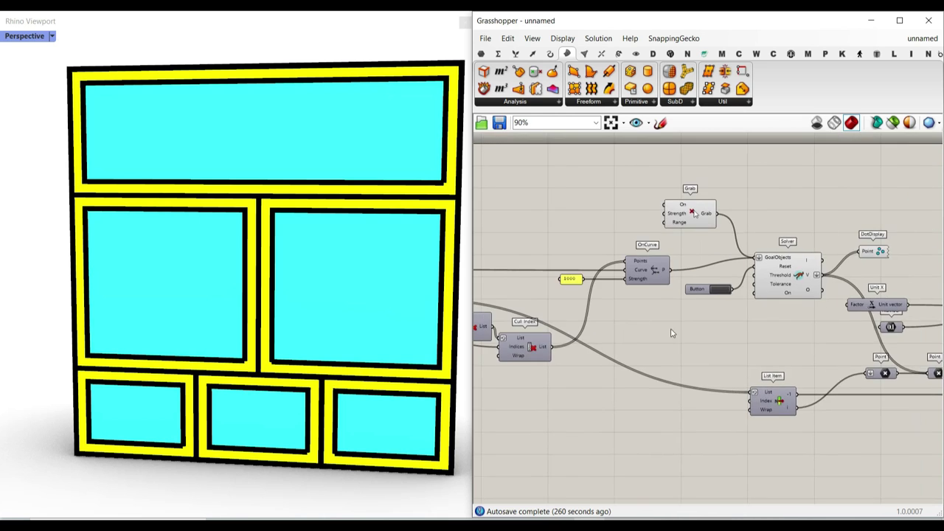
{"action": "scroll", "coordinate": [714, 295], "scroll_direction": "up", "scroll_amount": 2}
{"action": "left_click", "coordinate": [733, 292]}
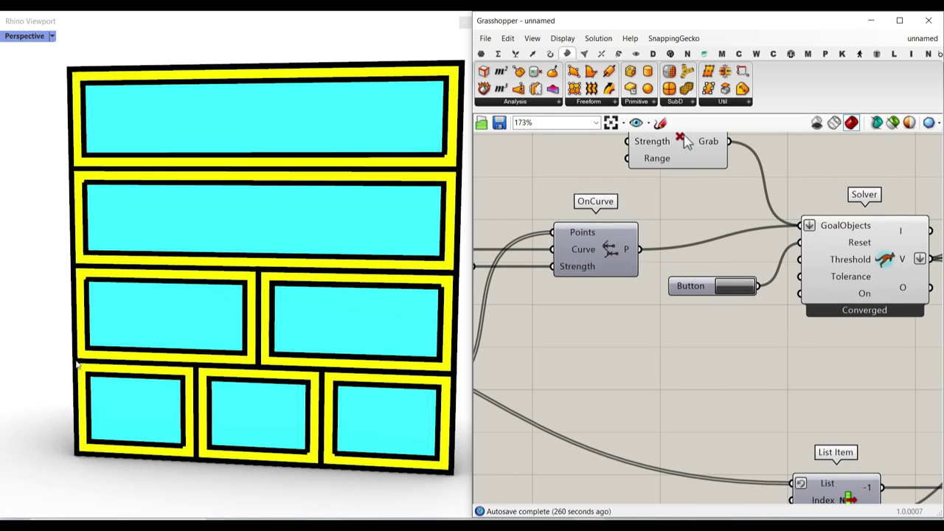
{"action": "left_click_drag", "start_coordinate": [76, 360], "coordinate": [77, 424], "text": "alt"}
{"action": "left_click_drag", "start_coordinate": [73, 266], "coordinate": [76, 134], "text": "alt"}
Step: Set the Gene Pool's gene count to 4
{"action": "right_click_drag", "start_coordinate": [797, 367], "coordinate": [674, 336]}
{"action": "scroll", "coordinate": [675, 334], "scroll_direction": "down", "scroll_amount": 5}
{"action": "scroll", "coordinate": [826, 376], "scroll_direction": "up", "scroll_amount": 8}
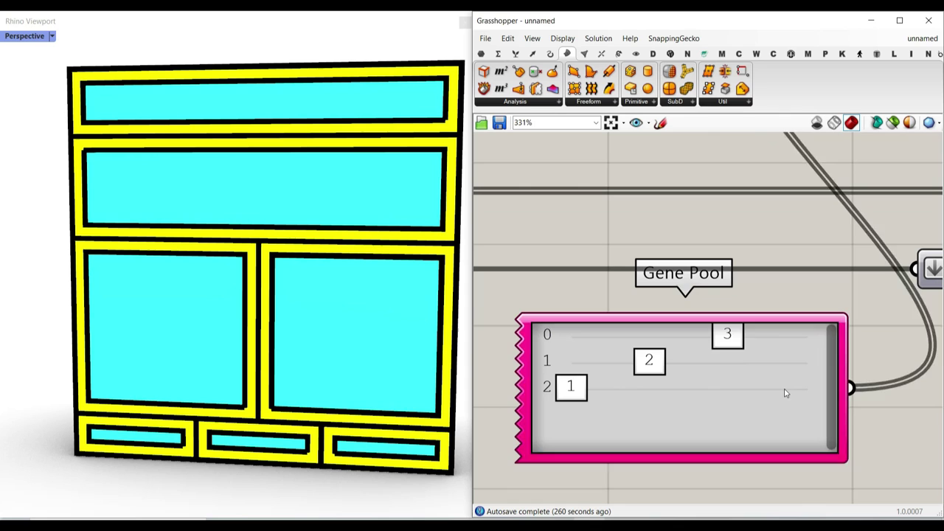
{"action": "double_click", "coordinate": [784, 393]}
{"action": "left_click", "coordinate": [837, 352]}
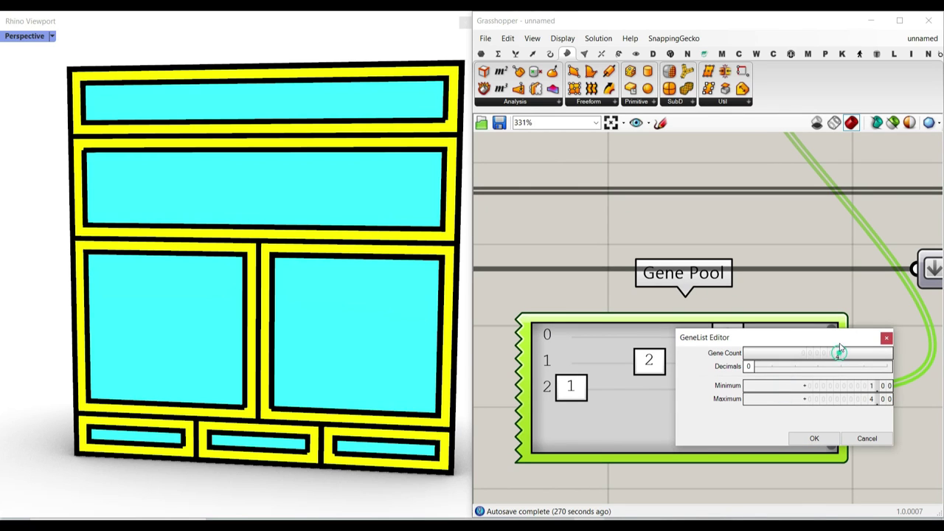
{"action": "left_click", "coordinate": [812, 438]}
Step: Set Gene Pool values 0 to 3 to 1, 2, 1 and 4, and move the facade's lowest row division point up
{"action": "left_click_drag", "start_coordinate": [650, 413], "coordinate": [805, 424]}
{"action": "left_click_drag", "start_coordinate": [626, 396], "coordinate": [550, 394]}
{"action": "left_click_drag", "start_coordinate": [640, 371], "coordinate": [569, 365]}
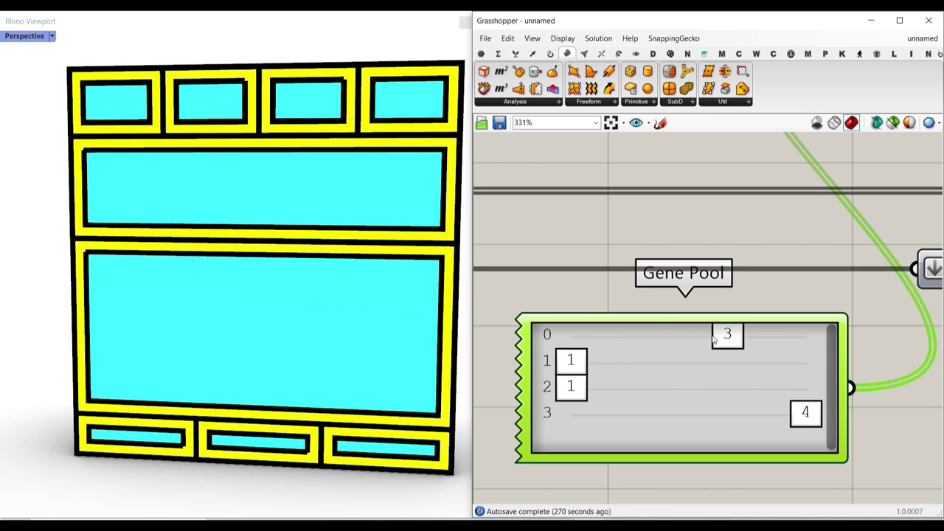
{"action": "left_click_drag", "start_coordinate": [727, 333], "coordinate": [571, 336]}
{"action": "left_click_drag", "start_coordinate": [550, 368], "coordinate": [648, 361]}
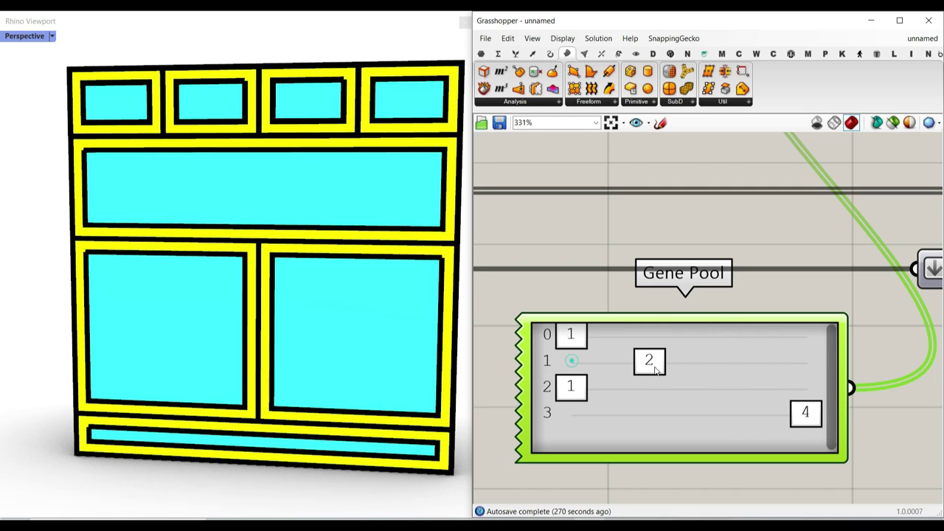
{"action": "left_click", "coordinate": [74, 236]}
{"action": "left_click_drag", "start_coordinate": [80, 411], "coordinate": [77, 339]}
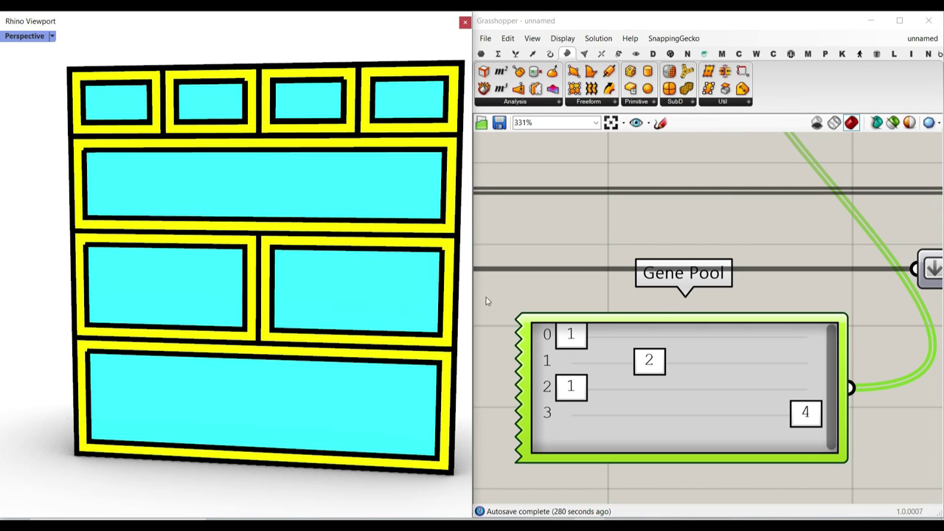
Step: Delete all components of the finished facade definition, keeping only the Parametric House logo on the canvas
{"action": "scroll", "coordinate": [664, 318], "scroll_direction": "down", "scroll_amount": 9}
{"action": "right_click_drag", "start_coordinate": [566, 323], "coordinate": [770, 322]}
{"action": "scroll", "coordinate": [770, 322], "scroll_direction": "down", "scroll_amount": 2}
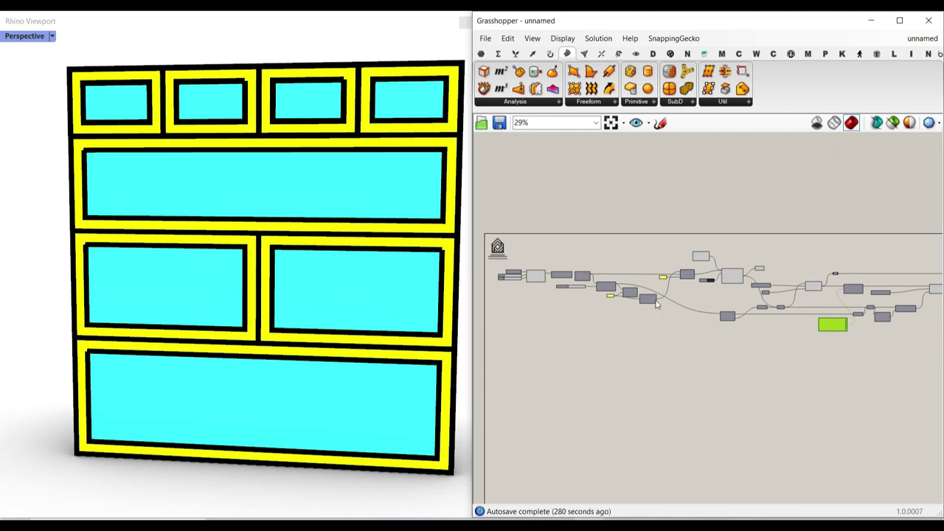
{"action": "right_click_drag", "start_coordinate": [291, 295], "coordinate": [276, 316]}
{"action": "right_click_drag", "start_coordinate": [720, 321], "coordinate": [634, 329]}
{"action": "scroll", "coordinate": [892, 412], "scroll_direction": "down", "scroll_amount": 2}
{"action": "mouse_move", "coordinate": [892, 413]}
{"action": "left_mouse_down"}
{"action": "mouse_move", "coordinate": [565, 287]}
{"action": "mouse_move", "coordinate": [479, 364]}
{"action": "left_mouse_up"}
{"action": "key", "text": "Delete"}
{"action": "scroll", "coordinate": [566, 312], "scroll_direction": "up", "scroll_amount": 5}
{"action": "key", "text": "Delete"}
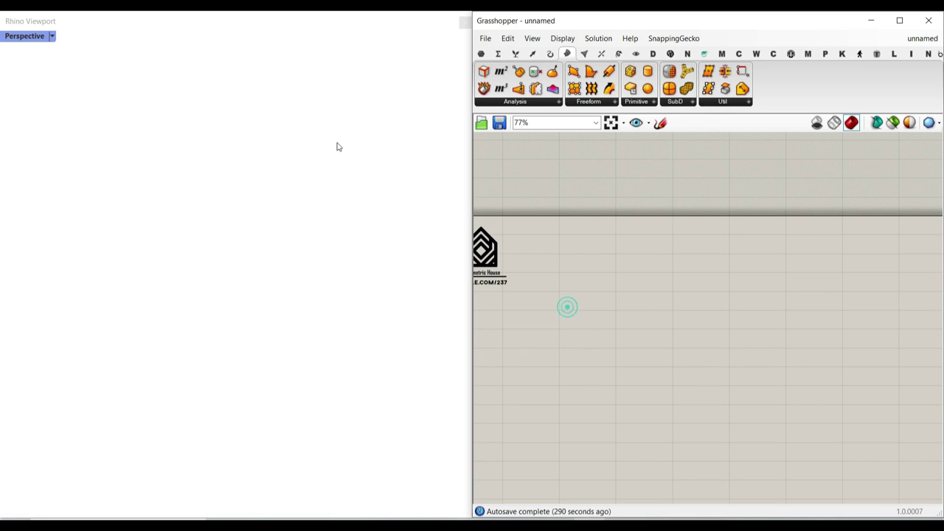
Step: Change the Perspective viewport's display mode to the grey one that shows the grid and axes
{"action": "left_click", "coordinate": [36, 37]}
{"action": "left_click", "coordinate": [50, 89]}
{"action": "mouse_move", "coordinate": [213, 298]}
{"action": "right_mouse_down"}
{"action": "mouse_move", "coordinate": [251, 305]}
{"action": "mouse_move", "coordinate": [305, 244]}
{"action": "mouse_move", "coordinate": [328, 271]}
{"action": "mouse_move", "coordinate": [282, 285]}
{"action": "right_mouse_up"}
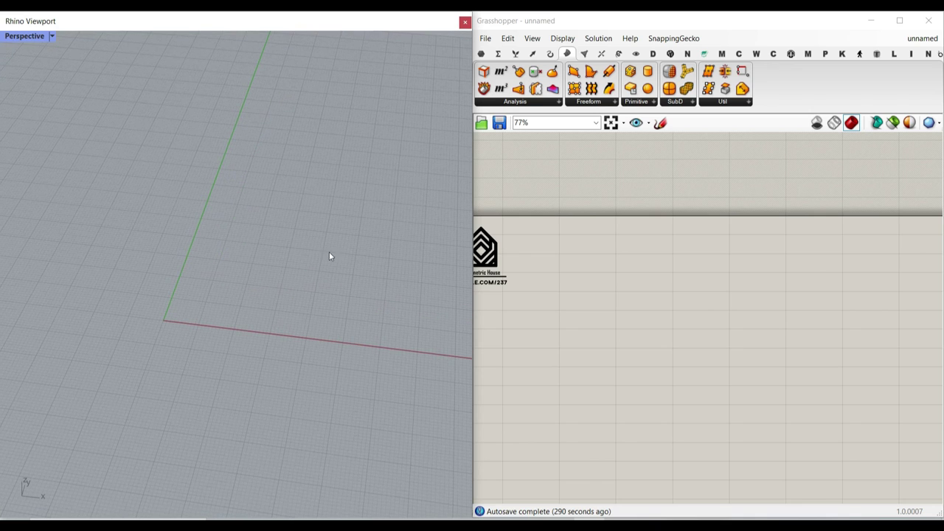
Step: Place a Rectangle primitive component on the empty canvas
{"action": "left_click", "coordinate": [551, 55]}
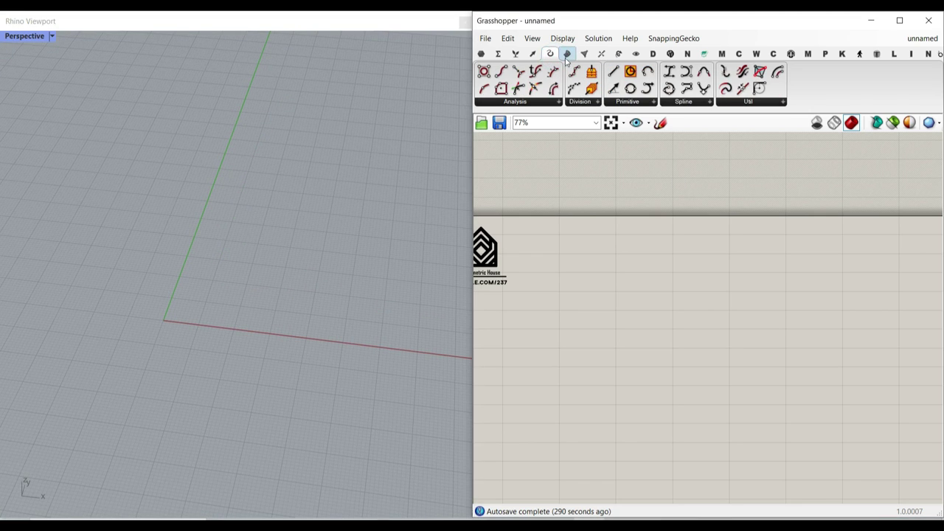
{"action": "left_click", "coordinate": [639, 101]}
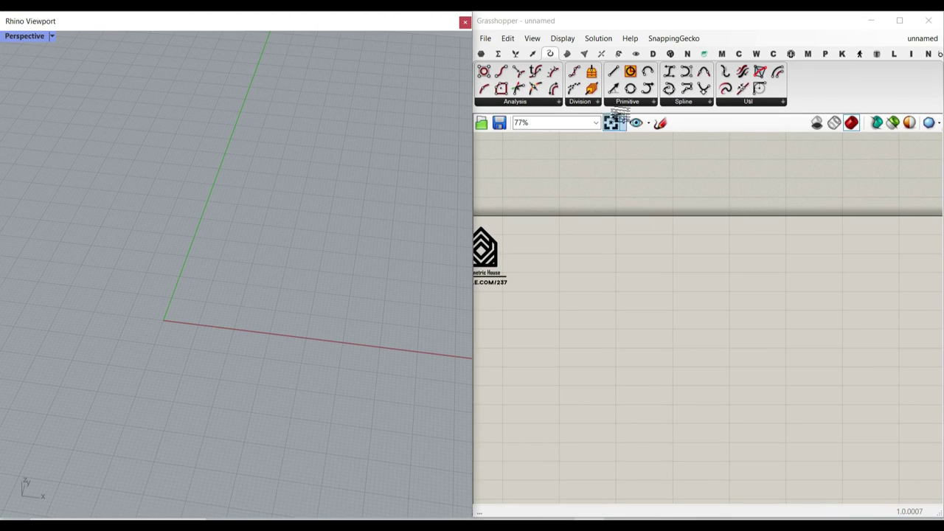
{"action": "left_click", "coordinate": [626, 102]}
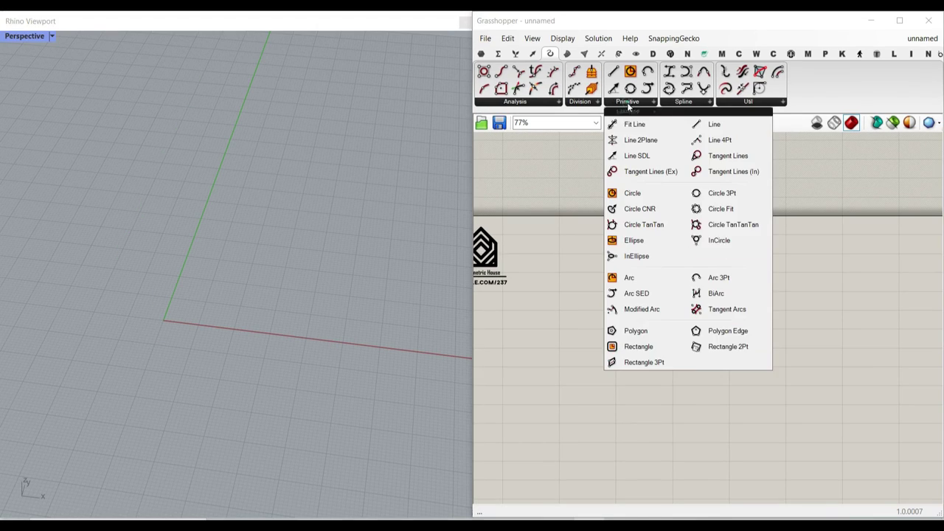
{"action": "left_click", "coordinate": [654, 346]}
{"action": "left_click", "coordinate": [603, 346]}
{"action": "scroll", "coordinate": [602, 345], "scroll_direction": "up", "scroll_amount": 5}
{"action": "right_click_drag", "start_coordinate": [603, 346], "coordinate": [752, 318]}
{"action": "right_click_drag", "start_coordinate": [563, 267], "coordinate": [635, 271]}
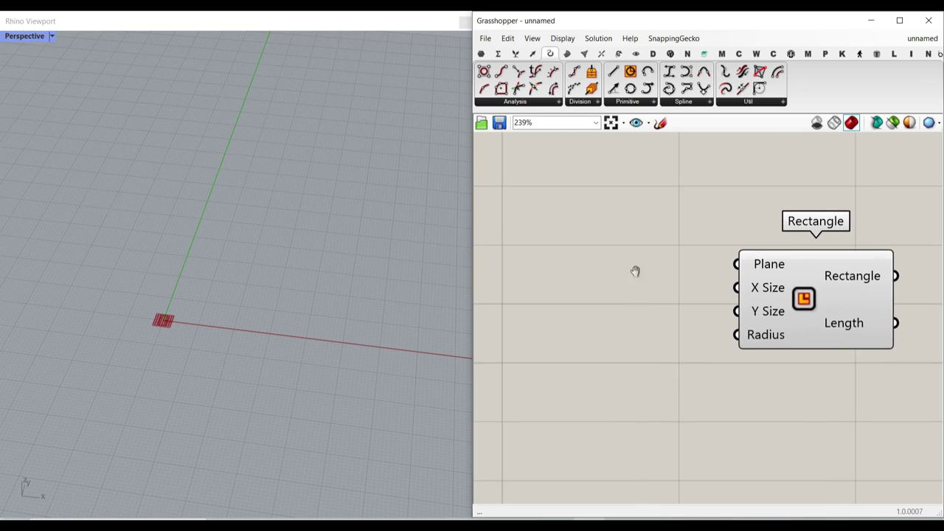
Step: Add an XZ Plane component and connect its Plane output to the Rectangle's Plane input
{"action": "double_click", "coordinate": [634, 246]}
{"action": "type", "text": "xz"}
{"action": "key", "text": "Return"}
{"action": "left_click_drag", "start_coordinate": [656, 241], "coordinate": [736, 264]}
{"action": "right_click_drag", "start_coordinate": [628, 269], "coordinate": [656, 241]}
Step: Add a number slider with the value 12.5 below the XZ Plane component
{"action": "left_click", "coordinate": [609, 288]}
{"action": "double_click", "coordinate": [609, 291]}
{"action": "type", "text": "12.5"}
{"action": "key", "text": "Return"}
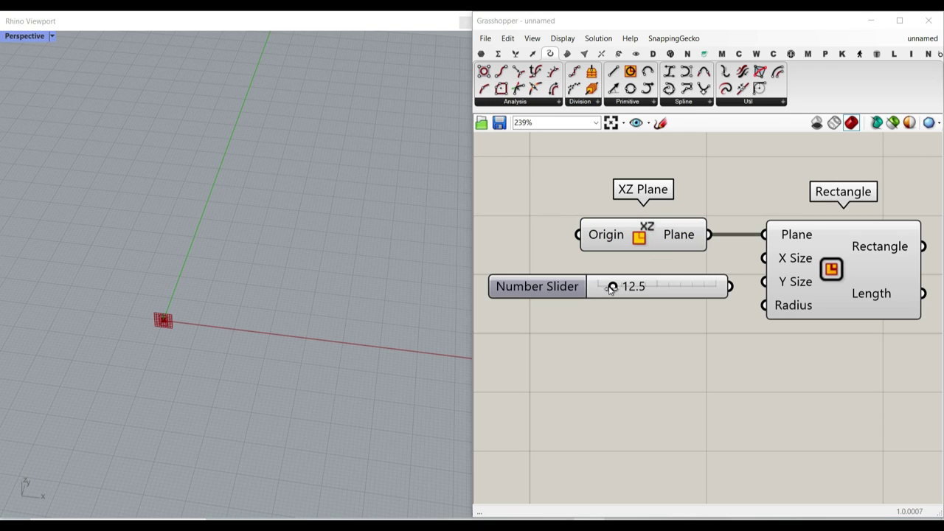
Step: Duplicate the number slider and connect the two sliders to the Rectangle's X Size and Y Size inputs
{"action": "left_click_drag", "start_coordinate": [693, 287], "coordinate": [675, 306]}
{"action": "key", "text": "ctrl+c"}
{"action": "key", "text": "ctrl+v"}
{"action": "left_click_drag", "start_coordinate": [721, 279], "coordinate": [764, 258]}
{"action": "left_click_drag", "start_coordinate": [719, 307], "coordinate": [764, 282]}
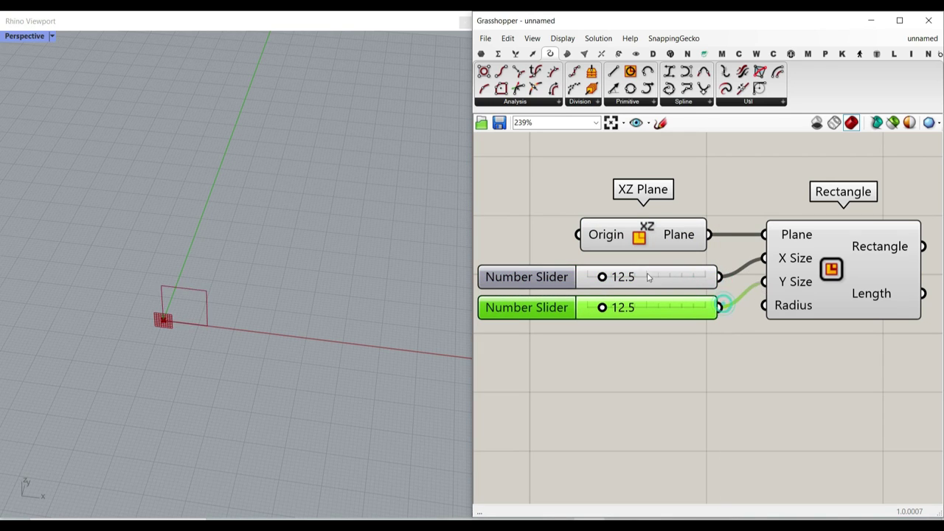
Step: Set the X Size slider to 65.9 and the Y Size slider to 78.9
{"action": "left_click_drag", "start_coordinate": [602, 277], "coordinate": [662, 280]}
{"action": "right_click_drag", "start_coordinate": [259, 267], "coordinate": [259, 291]}
{"action": "left_click_drag", "start_coordinate": [602, 308], "coordinate": [664, 276]}
{"action": "left_click_drag", "start_coordinate": [657, 313], "coordinate": [679, 308]}
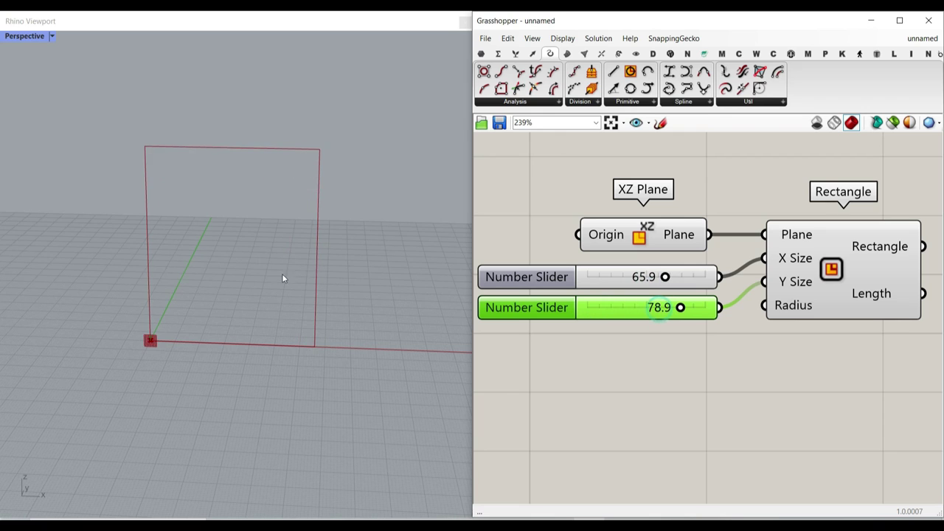
{"action": "scroll", "coordinate": [253, 276], "scroll_direction": "up", "scroll_amount": 2}
Step: Add an Explode component and connect the Rectangle output to its Curve input
{"action": "right_click_drag", "start_coordinate": [783, 332], "coordinate": [617, 329]}
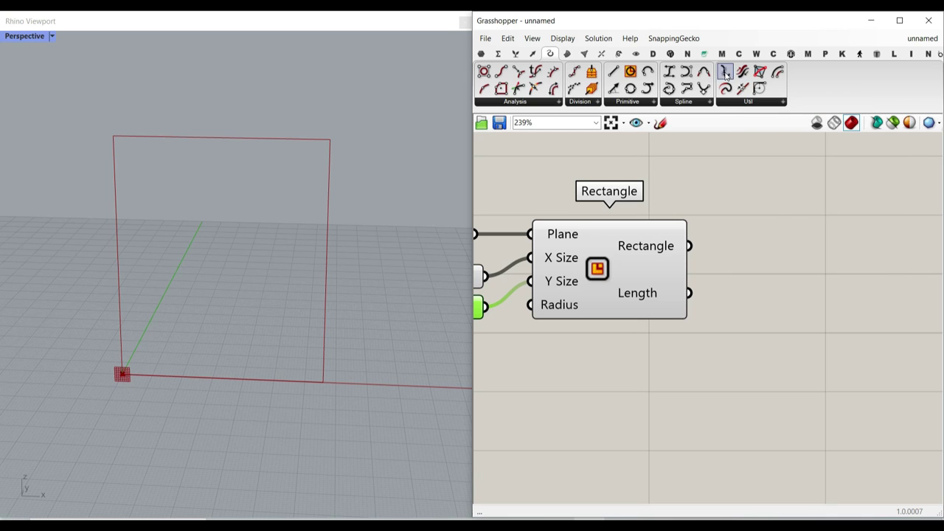
{"action": "left_click_drag", "start_coordinate": [725, 71], "coordinate": [798, 289]}
{"action": "left_click_drag", "start_coordinate": [676, 239], "coordinate": [713, 275]}
{"action": "right_click_drag", "start_coordinate": [760, 303], "coordinate": [602, 280]}
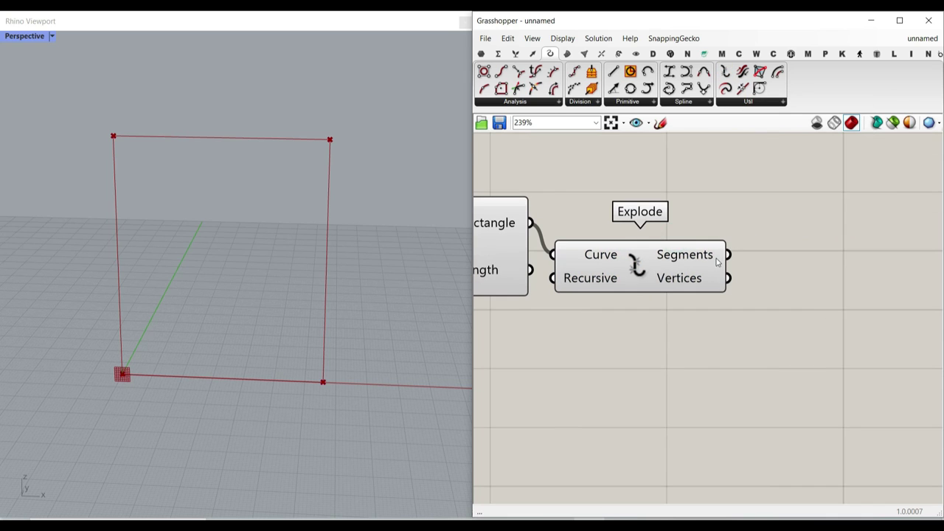
{"action": "left_click", "coordinate": [680, 276]}
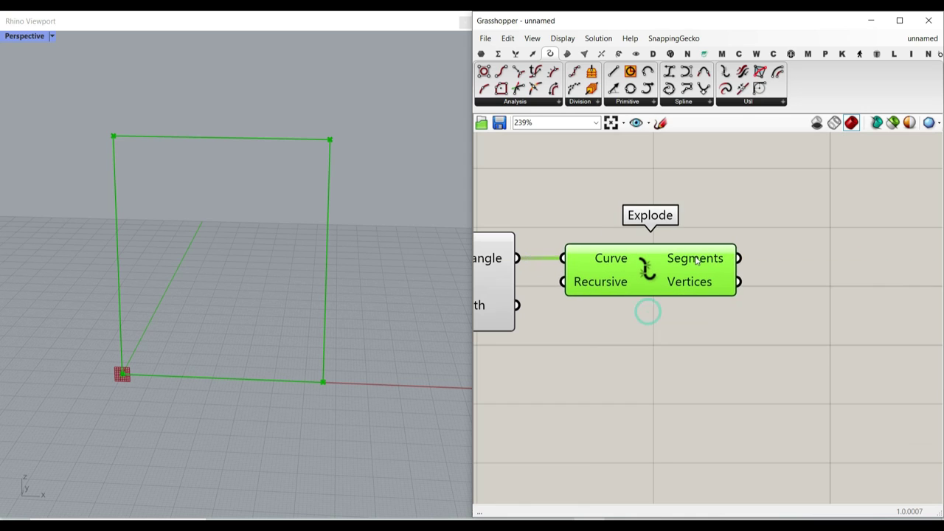
Step: Add a List Item component beside Explode and connect the Segments output to its List input
{"action": "mouse_move", "coordinate": [696, 261]}
{"action": "left_click", "coordinate": [516, 53]}
{"action": "left_click_drag", "start_coordinate": [483, 72], "coordinate": [817, 312]}
{"action": "scroll", "coordinate": [648, 287], "scroll_direction": "up", "scroll_amount": 3}
{"action": "left_click_drag", "start_coordinate": [603, 258], "coordinate": [693, 320]}
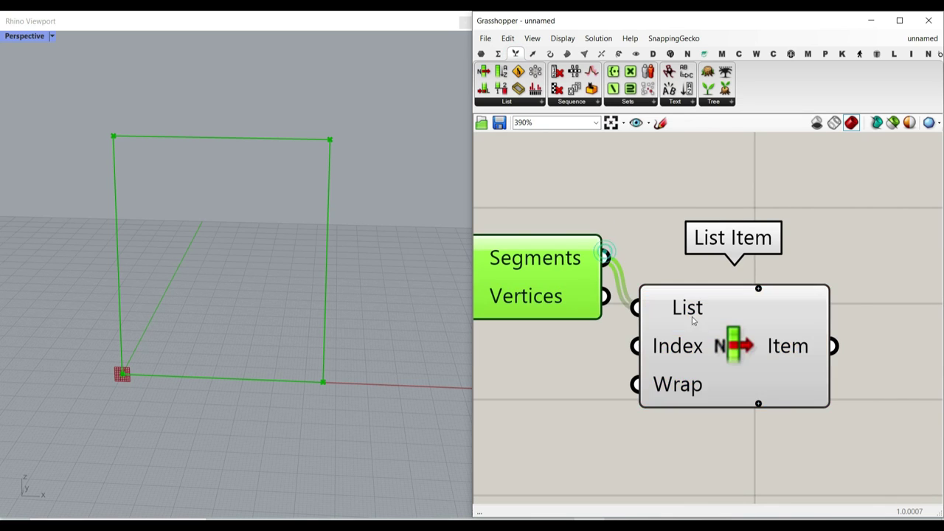
{"action": "left_click_drag", "start_coordinate": [700, 392], "coordinate": [725, 354]}
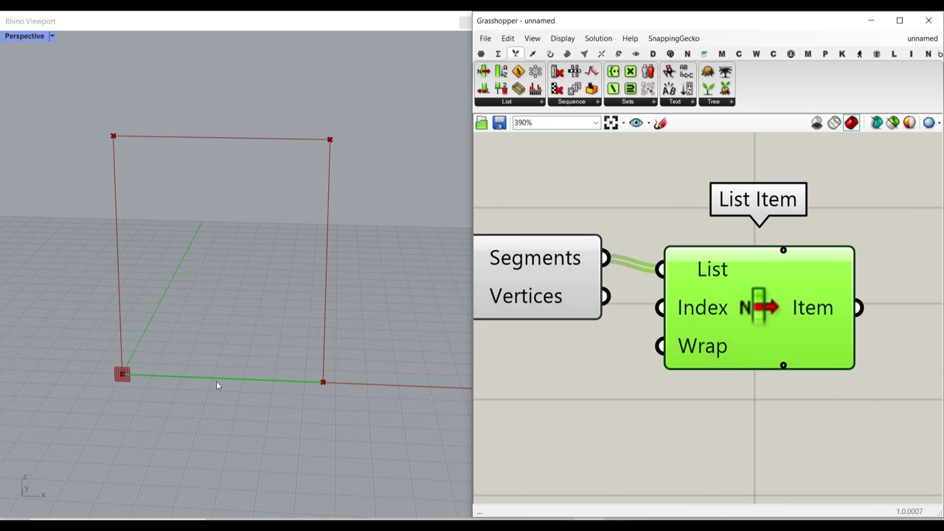
Step: Add a +1 output to the List Item component to also extract the next rectangle edge
{"action": "scroll", "coordinate": [662, 354], "scroll_direction": "up", "scroll_amount": 2}
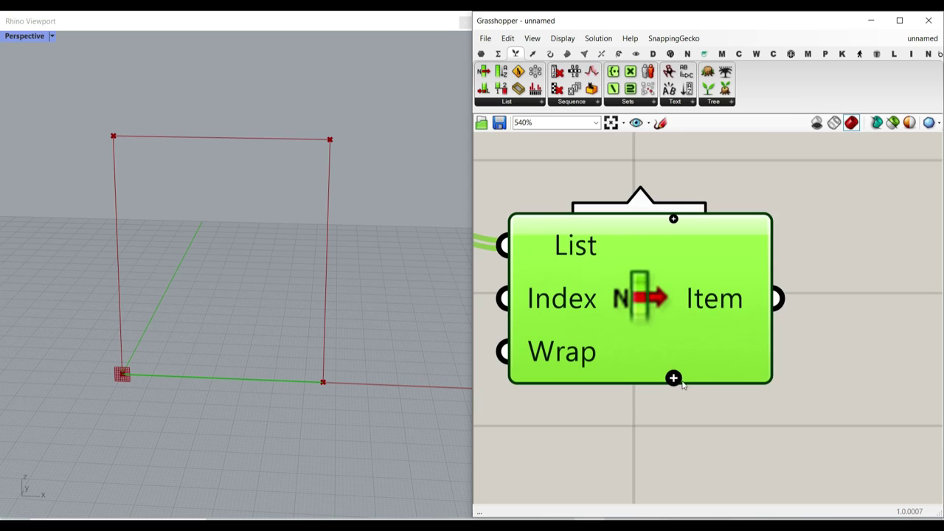
{"action": "scroll", "coordinate": [700, 347], "scroll_direction": "down", "scroll_amount": 2}
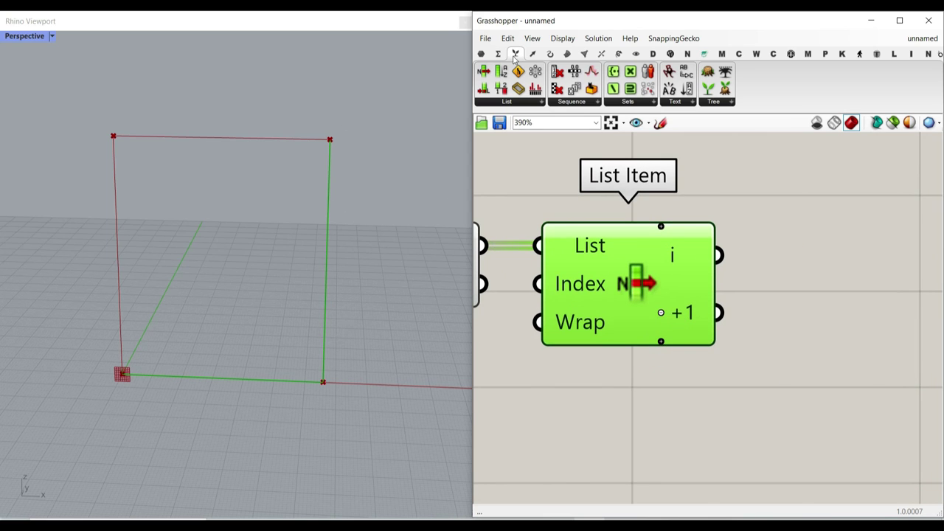
{"action": "left_click", "coordinate": [482, 56]}
{"action": "right_click_drag", "start_coordinate": [688, 305], "coordinate": [569, 293]}
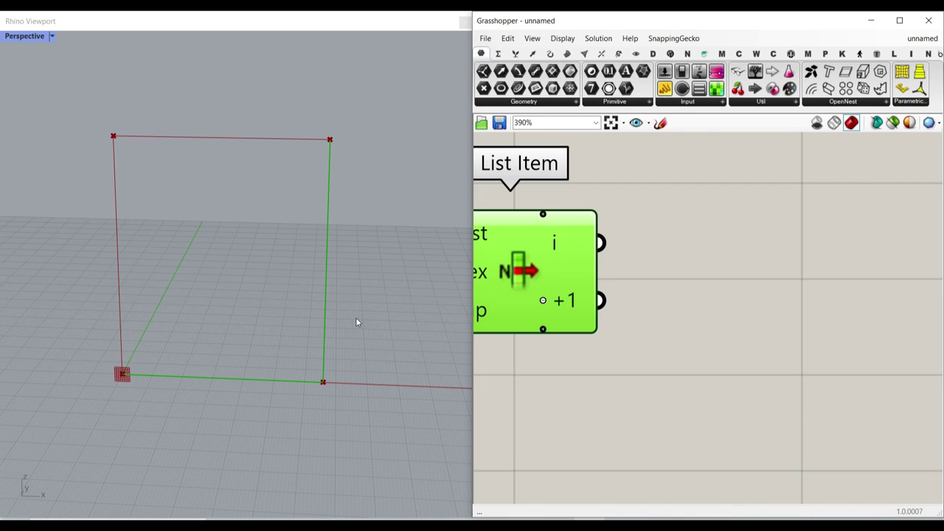
{"action": "left_click", "coordinate": [659, 379]}
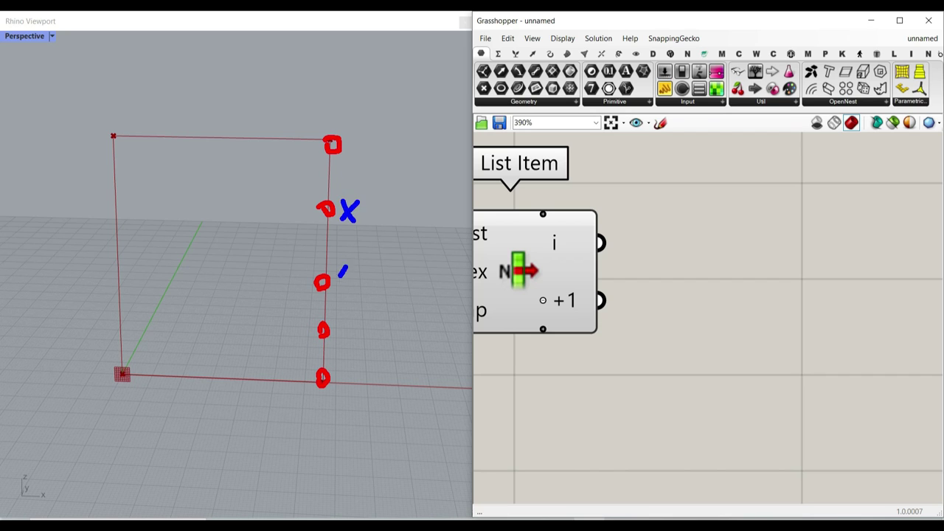
{"action": "left_click_drag", "start_coordinate": [353, 314], "coordinate": [346, 333]}
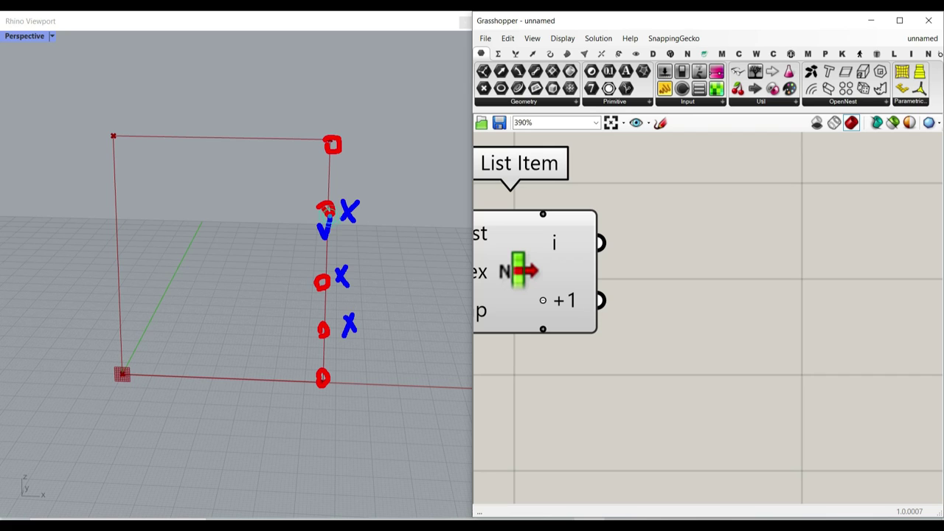
{"action": "left_click_drag", "start_coordinate": [331, 177], "coordinate": [337, 190]}
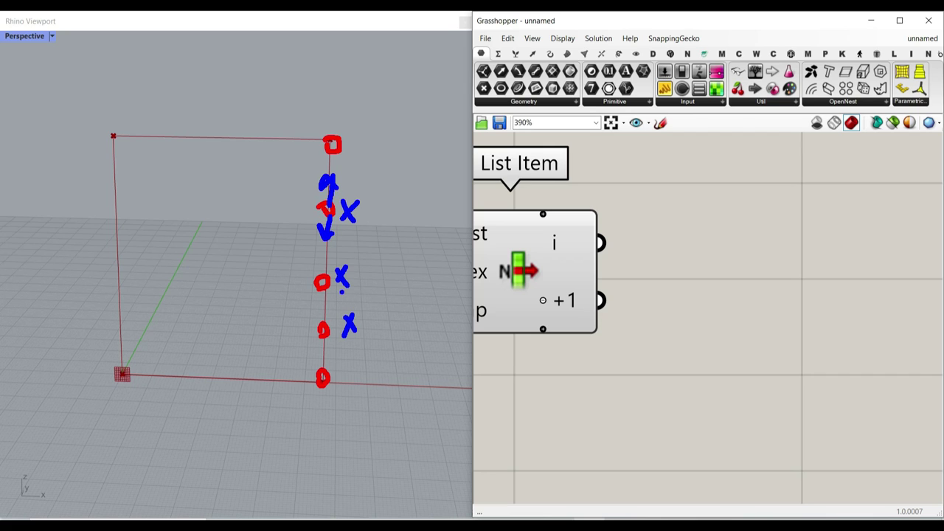
{"action": "left_click_drag", "start_coordinate": [320, 286], "coordinate": [112, 287]}
{"action": "left_click_drag", "start_coordinate": [317, 330], "coordinate": [115, 329]}
{"action": "left_click_drag", "start_coordinate": [327, 210], "coordinate": [116, 211]}
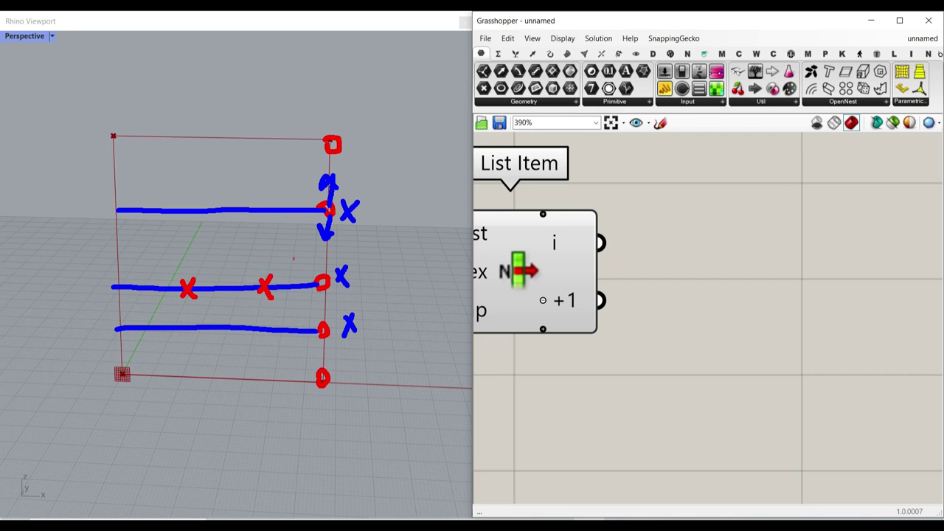
{"action": "mouse_move", "coordinate": [184, 283]}
{"action": "left_mouse_down"}
{"action": "mouse_move", "coordinate": [184, 214]}
{"action": "mouse_move", "coordinate": [214, 263]}
{"action": "left_mouse_up"}
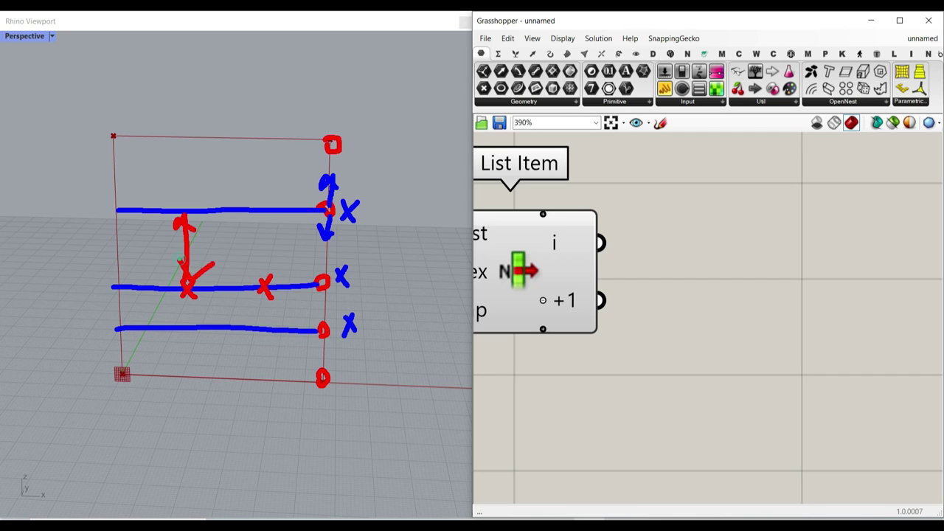
{"action": "key", "text": "Escape"}
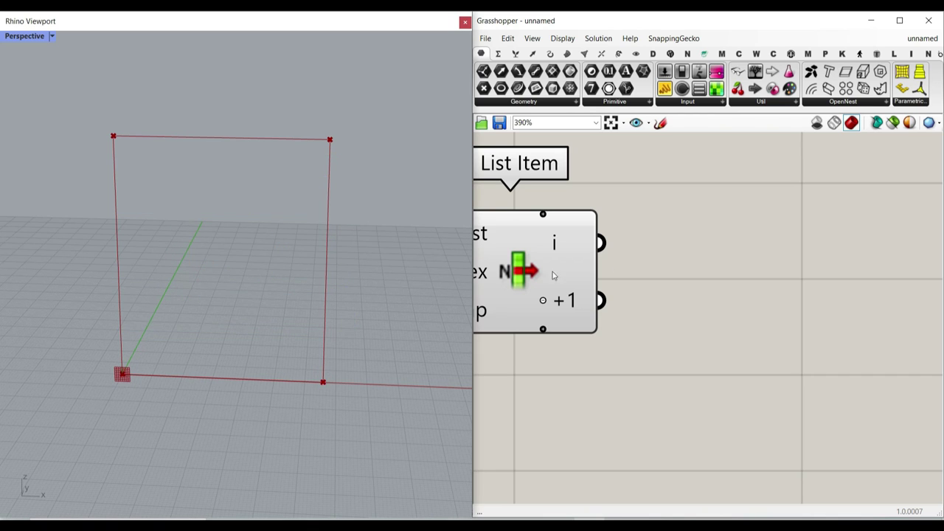
Step: Add a Divide Curve component and connect the List Item's +1 output to its Curve input
{"action": "left_click", "coordinate": [551, 54]}
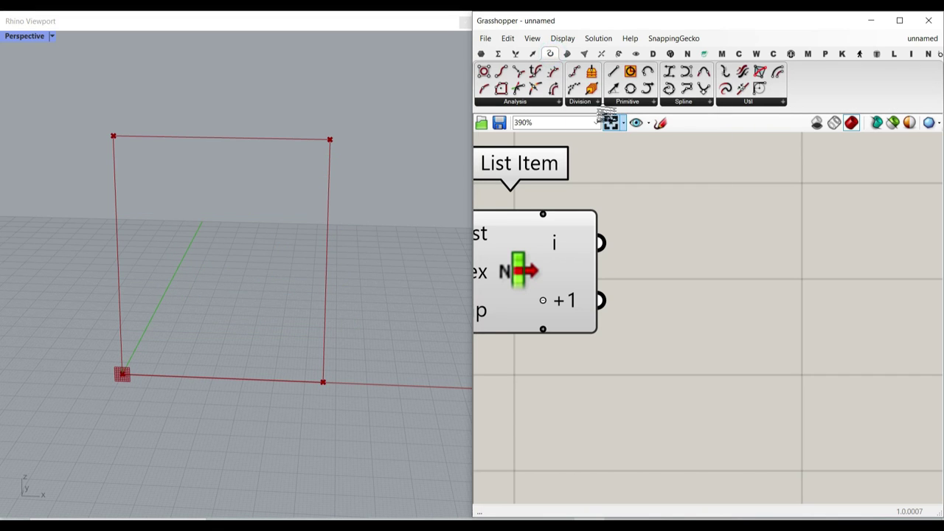
{"action": "left_click", "coordinate": [575, 73]}
{"action": "left_click", "coordinate": [764, 272]}
{"action": "scroll", "coordinate": [683, 248], "scroll_direction": "down", "scroll_amount": 6}
{"action": "left_click_drag", "start_coordinate": [705, 246], "coordinate": [757, 300]}
{"action": "scroll", "coordinate": [680, 264], "scroll_direction": "up", "scroll_amount": 2}
{"action": "left_click_drag", "start_coordinate": [638, 270], "coordinate": [730, 307]}
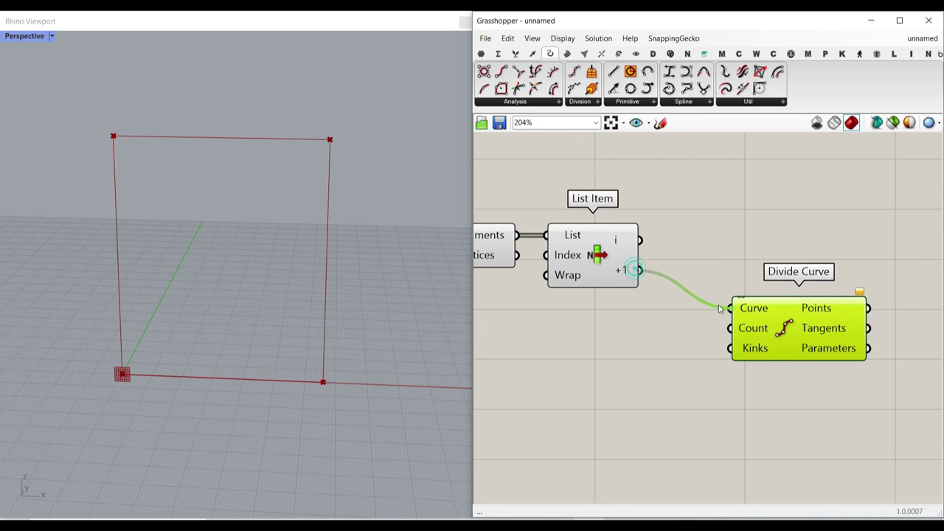
{"action": "scroll", "coordinate": [676, 313], "scroll_direction": "up", "scroll_amount": 3}
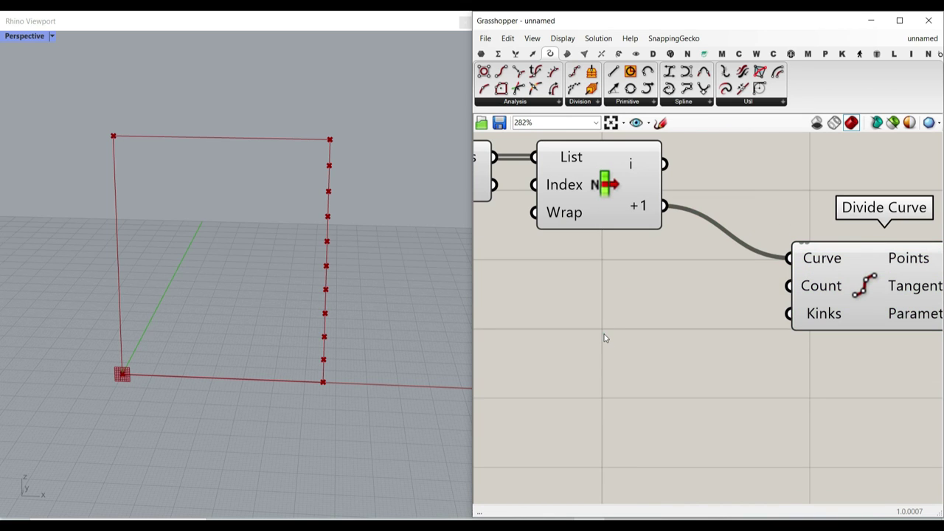
Step: Add a number slider, connect it to Divide Curve's Count input and set it to 4
{"action": "double_click", "coordinate": [603, 338]}
{"action": "type", "text": "2.."}
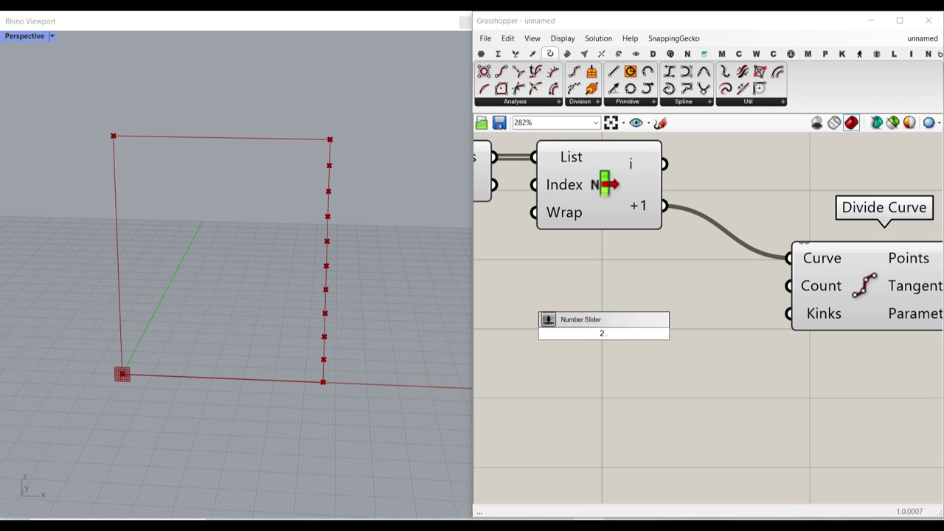
{"action": "key", "text": "Return"}
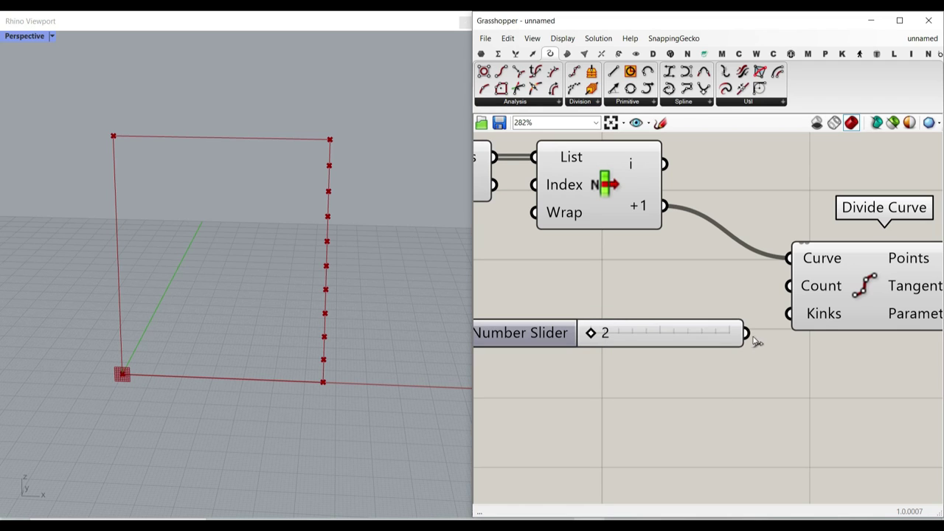
{"action": "left_click_drag", "start_coordinate": [746, 333], "coordinate": [788, 285]}
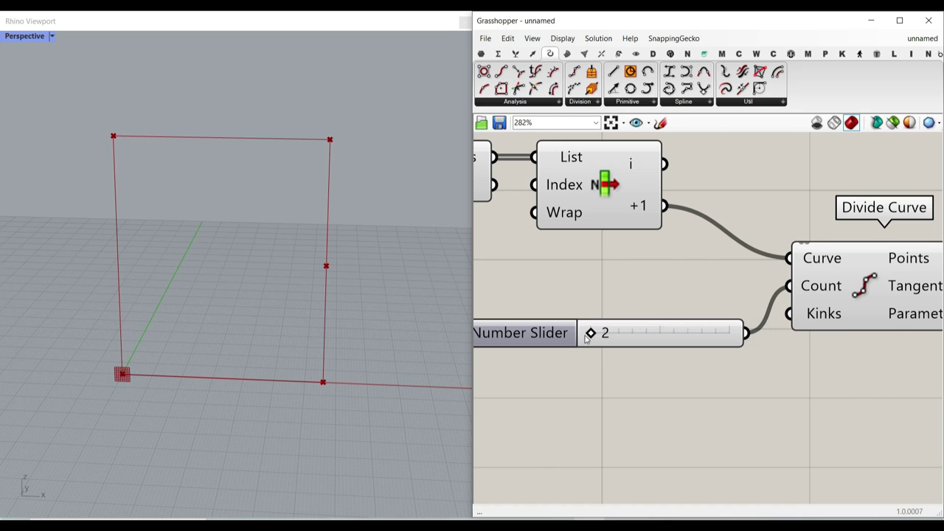
{"action": "left_click_drag", "start_coordinate": [612, 336], "coordinate": [727, 333]}
{"action": "scroll", "coordinate": [727, 334], "scroll_direction": "down", "scroll_amount": 2}
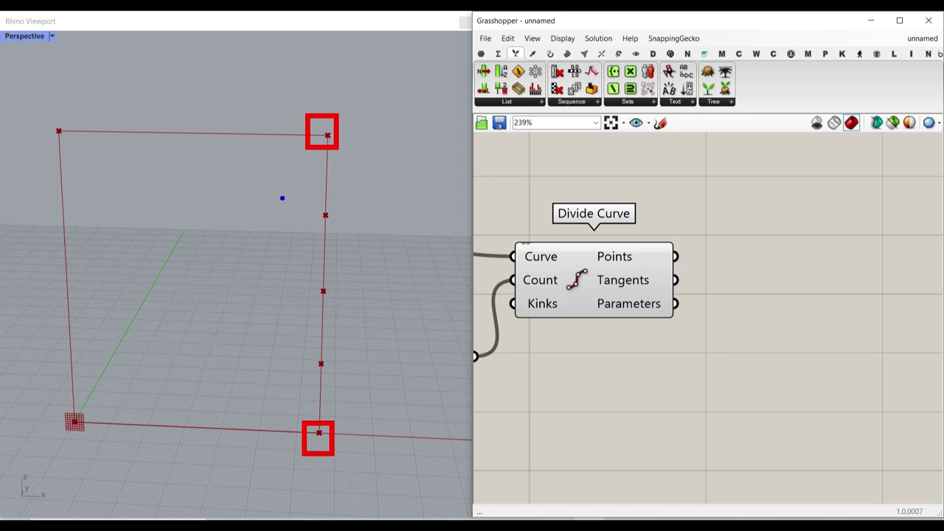
Step: Add a Cull Index component and connect Divide Curve's Points output to its List input
{"action": "mouse_move", "coordinate": [289, 202]}
{"action": "left_mouse_down"}
{"action": "mouse_move", "coordinate": [322, 303]}
{"action": "mouse_move", "coordinate": [363, 377]}
{"action": "left_mouse_up"}
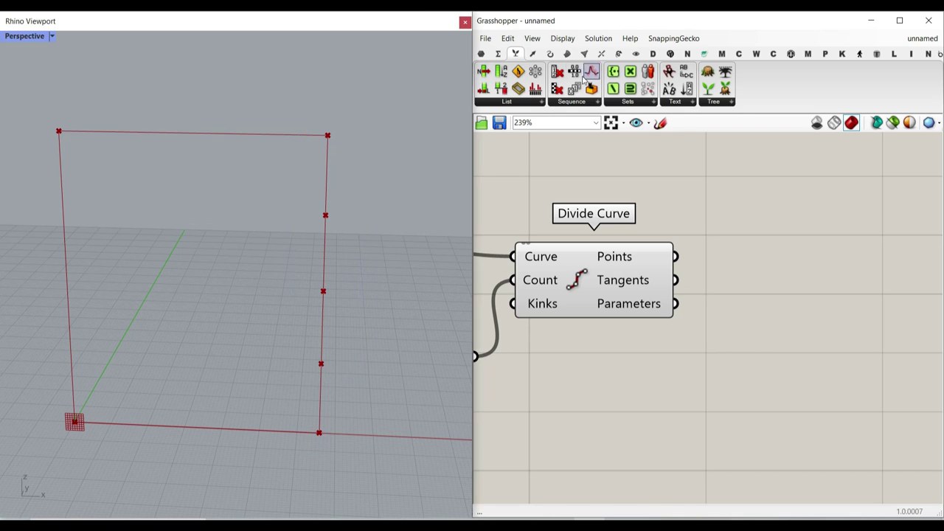
{"action": "left_click", "coordinate": [573, 101]}
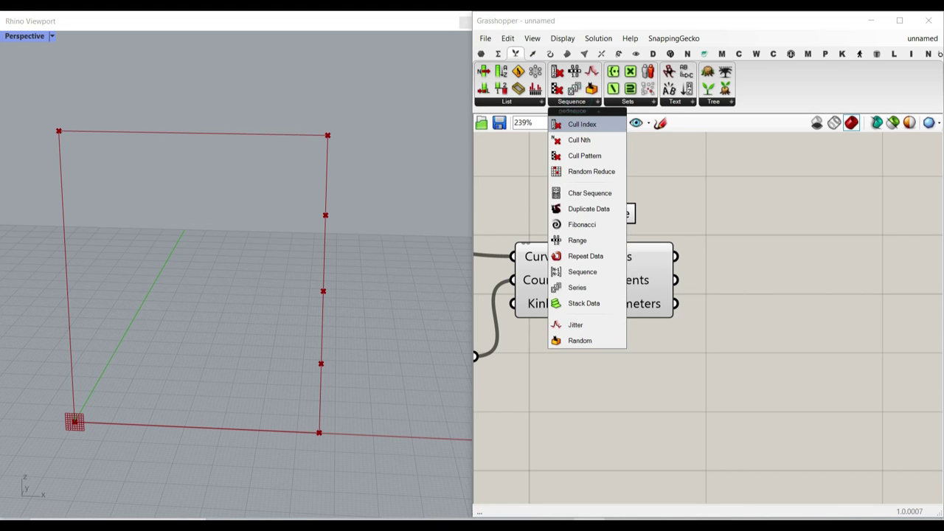
{"action": "left_click_drag", "start_coordinate": [530, 116], "coordinate": [631, 135]}
{"action": "key", "text": "Escape"}
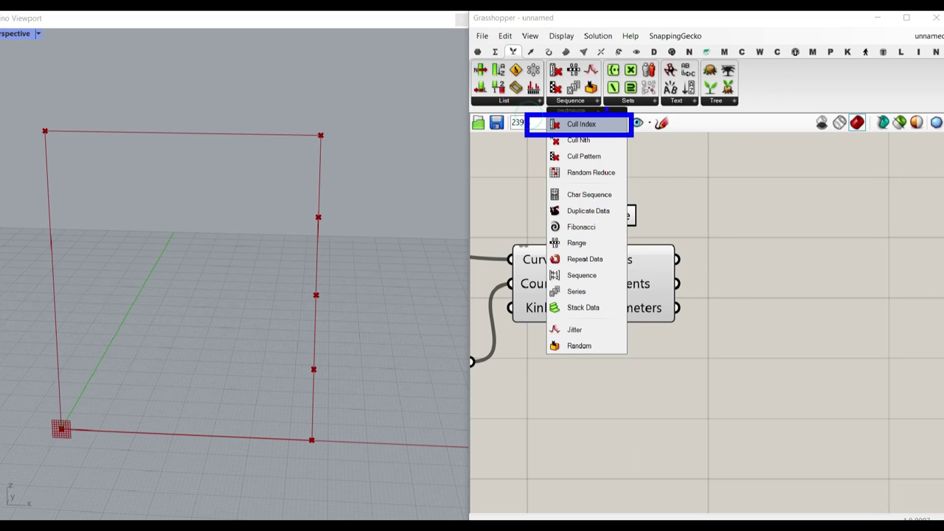
{"action": "left_click", "coordinate": [542, 76]}
{"action": "left_click", "coordinate": [550, 120]}
{"action": "left_click", "coordinate": [786, 318]}
{"action": "scroll", "coordinate": [786, 318], "scroll_direction": "up", "scroll_amount": 2}
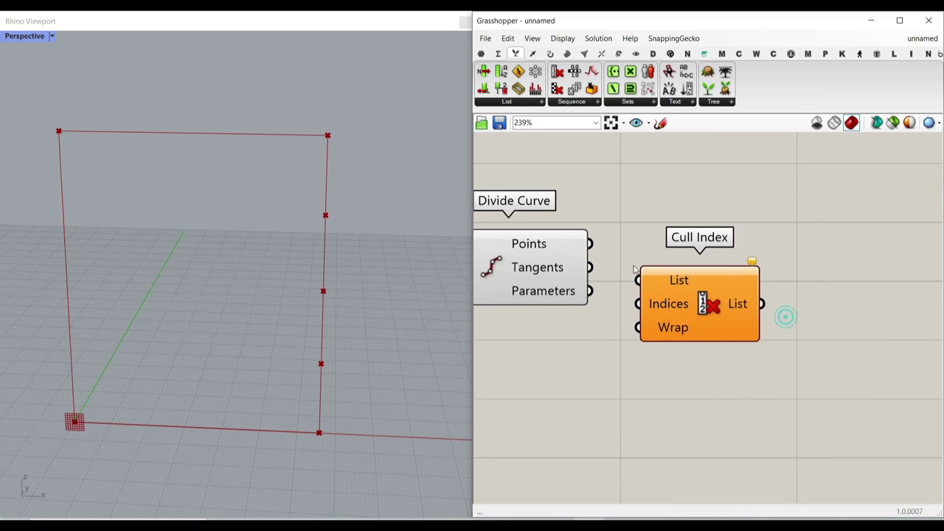
{"action": "left_click_drag", "start_coordinate": [583, 241], "coordinate": [636, 280]}
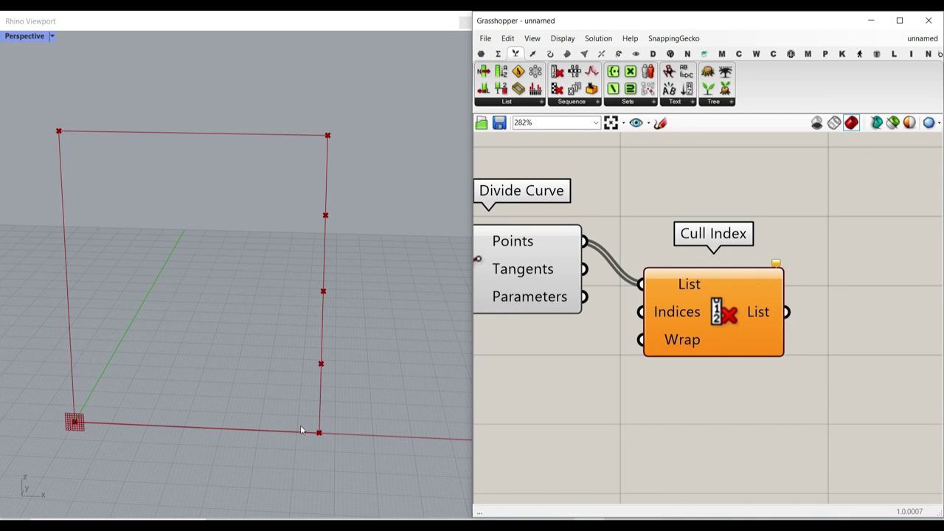
Step: Add a Panel containing 0 and connect it to the Cull Index's Indices input
{"action": "right_click_drag", "start_coordinate": [726, 312], "coordinate": [694, 341]}
{"action": "left_click_drag", "start_coordinate": [648, 365], "coordinate": [691, 332]}
{"action": "left_click", "coordinate": [541, 385]}
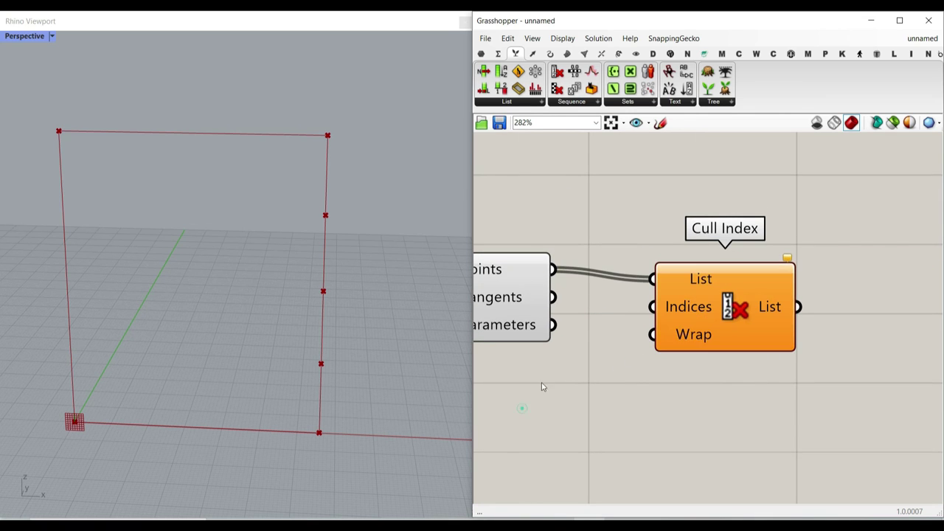
{"action": "double_click", "coordinate": [543, 376]}
{"action": "type", "text": "panel"}
{"action": "key", "text": "Return"}
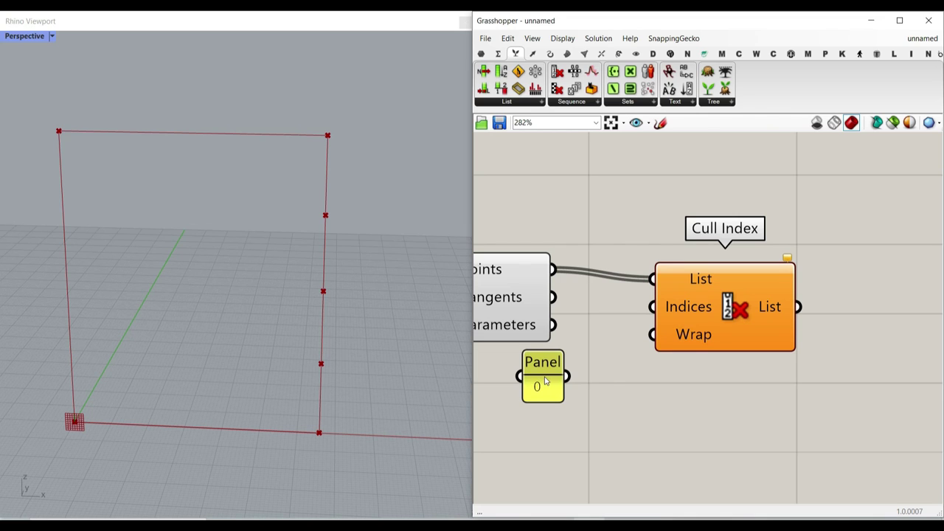
{"action": "left_click_drag", "start_coordinate": [568, 377], "coordinate": [655, 319]}
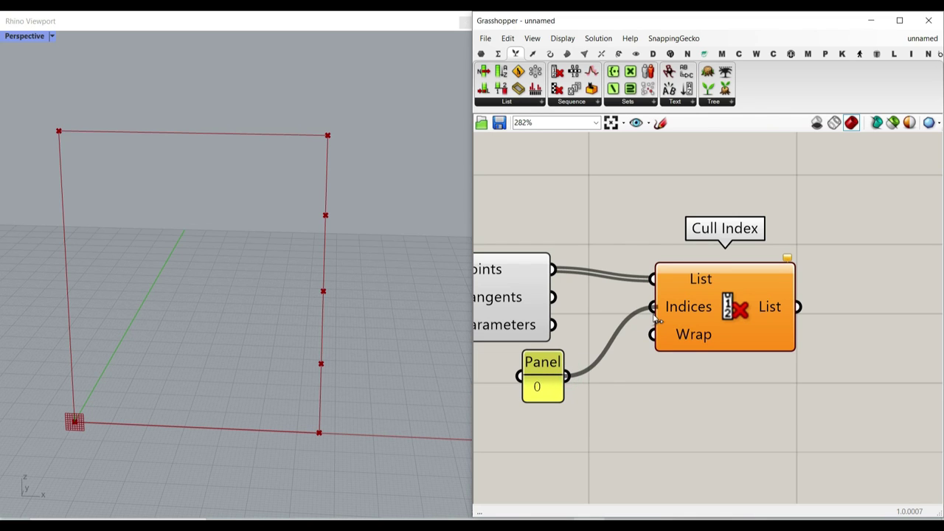
{"action": "left_click", "coordinate": [708, 312]}
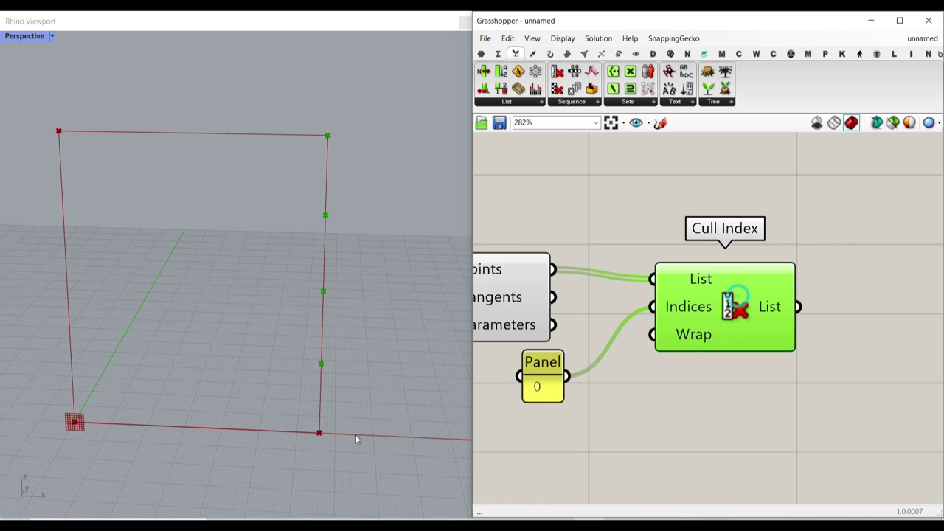
Step: Duplicate the Cull Index, feed the first one's List output into the copy's List input, and reverse that input
{"action": "right_click_drag", "start_coordinate": [733, 304], "coordinate": [660, 322]}
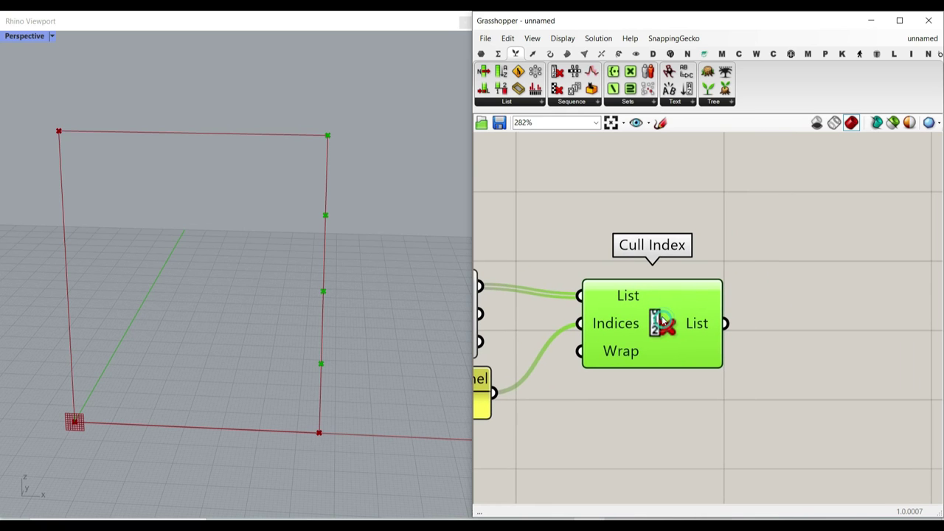
{"action": "left_click_drag", "start_coordinate": [662, 344], "coordinate": [832, 423], "text": "alt"}
{"action": "left_click_drag", "start_coordinate": [725, 323], "coordinate": [752, 375]}
{"action": "right_click", "coordinate": [783, 373]}
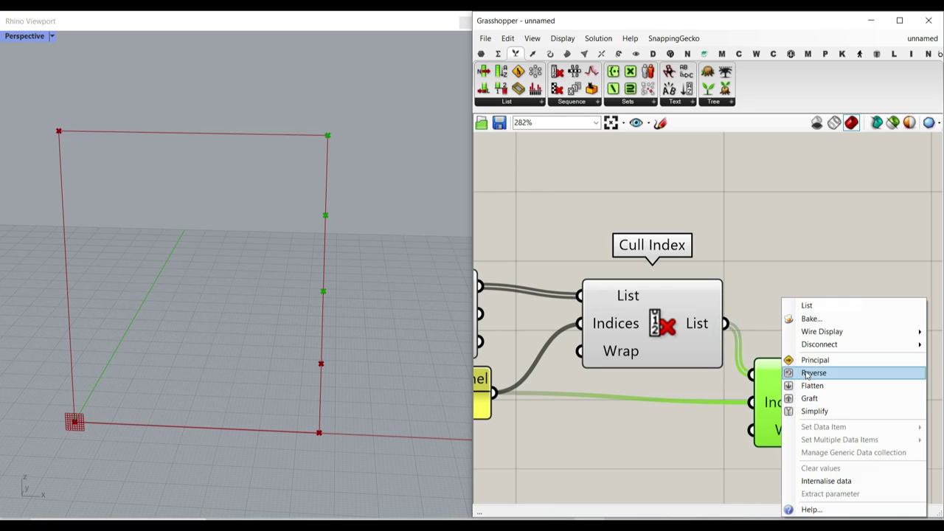
{"action": "left_click", "coordinate": [814, 373]}
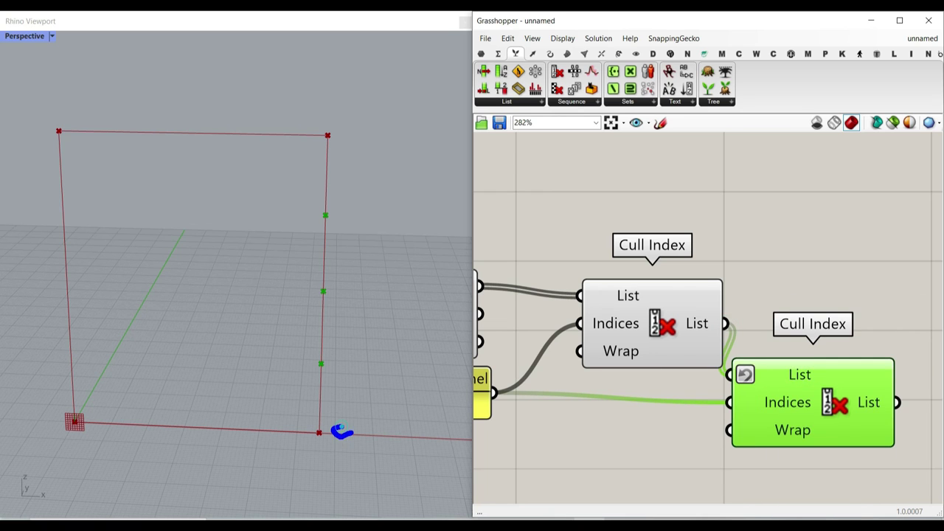
{"action": "left_click_drag", "start_coordinate": [331, 356], "coordinate": [342, 370]}
{"action": "left_click_drag", "start_coordinate": [355, 206], "coordinate": [343, 229]}
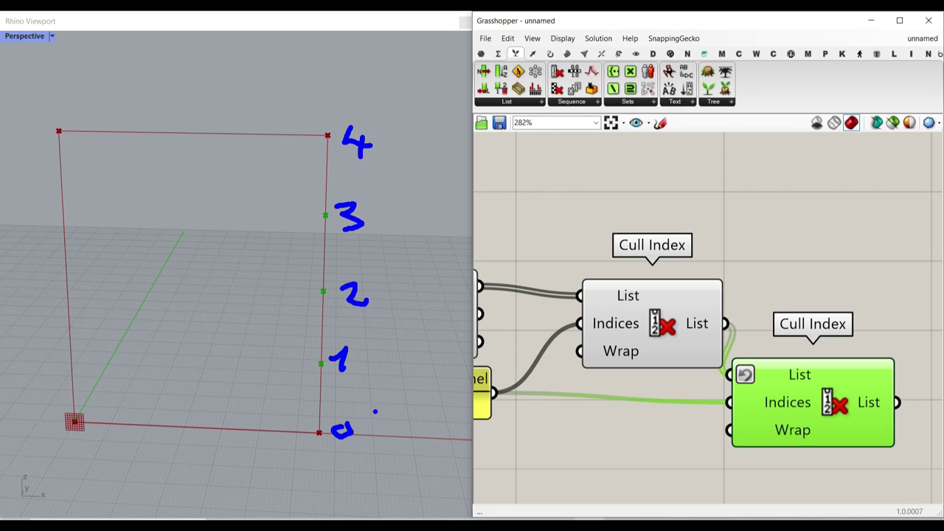
{"action": "left_click_drag", "start_coordinate": [322, 410], "coordinate": [367, 418]}
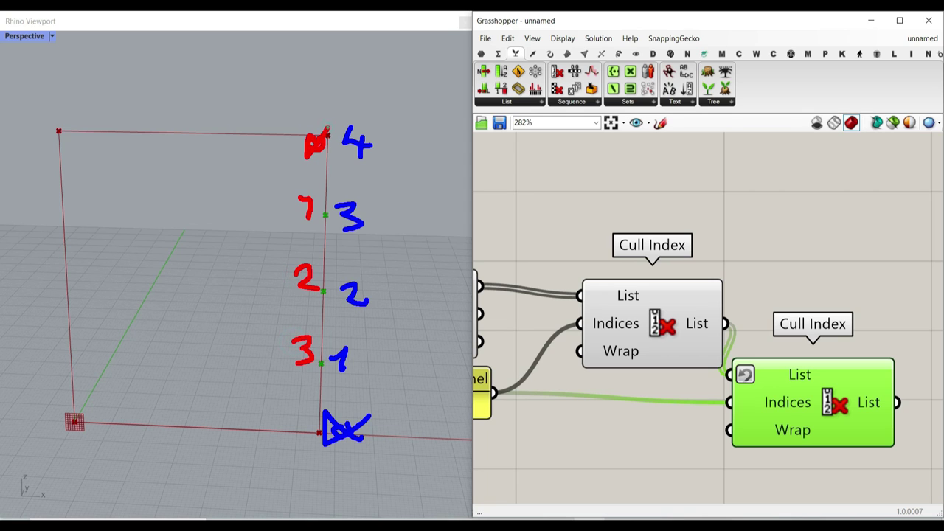
{"action": "mouse_move", "coordinate": [351, 187]}
{"action": "left_mouse_down"}
{"action": "mouse_move", "coordinate": [266, 196]}
{"action": "mouse_move", "coordinate": [371, 384]}
{"action": "mouse_move", "coordinate": [361, 182]}
{"action": "left_mouse_up"}
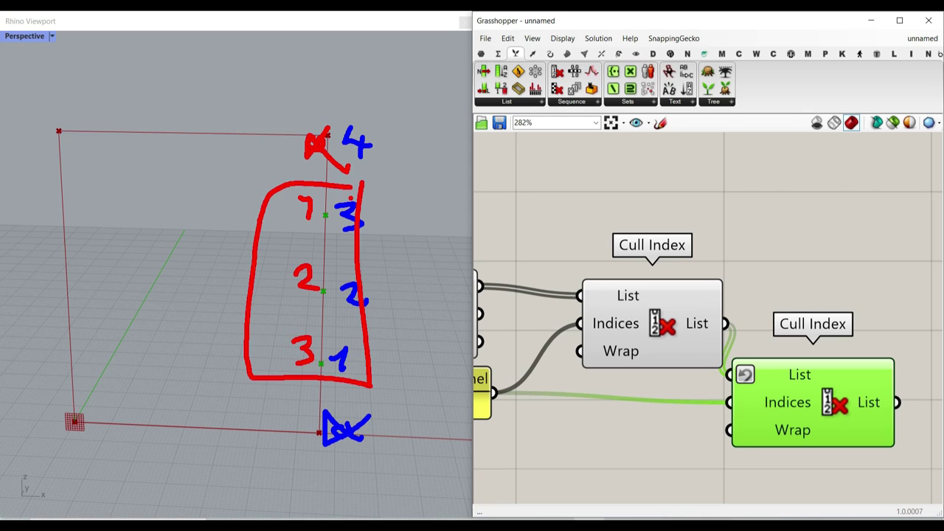
{"action": "key", "text": "Escape"}
Step: Reposition the second Cull Index and the 0 panel so their connecting wire runs straight
{"action": "right_click_drag", "start_coordinate": [730, 404], "coordinate": [698, 353]}
{"action": "mouse_move", "coordinate": [771, 361]}
{"action": "left_mouse_down"}
{"action": "mouse_move", "coordinate": [783, 338]}
{"action": "mouse_move", "coordinate": [783, 350]}
{"action": "left_mouse_up"}
{"action": "scroll", "coordinate": [637, 315], "scroll_direction": "down", "scroll_amount": 3}
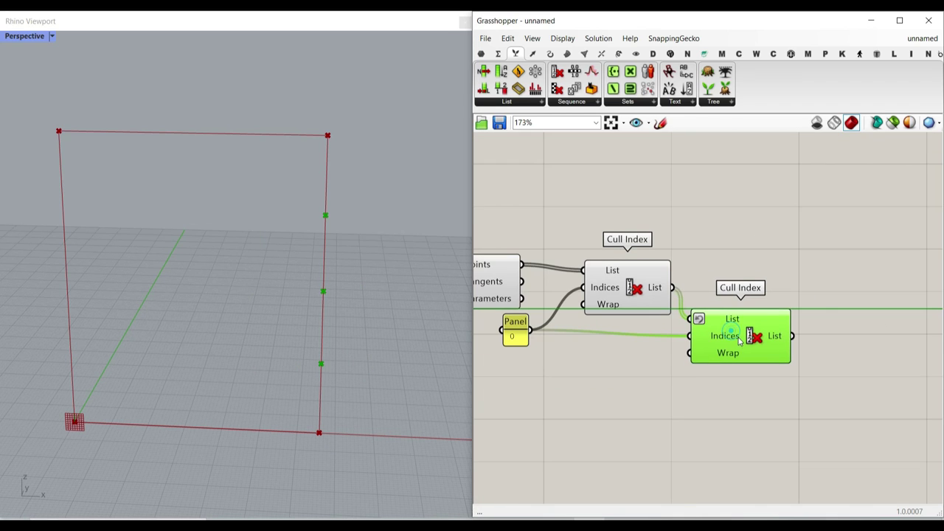
{"action": "left_click_drag", "start_coordinate": [515, 335], "coordinate": [516, 341]}
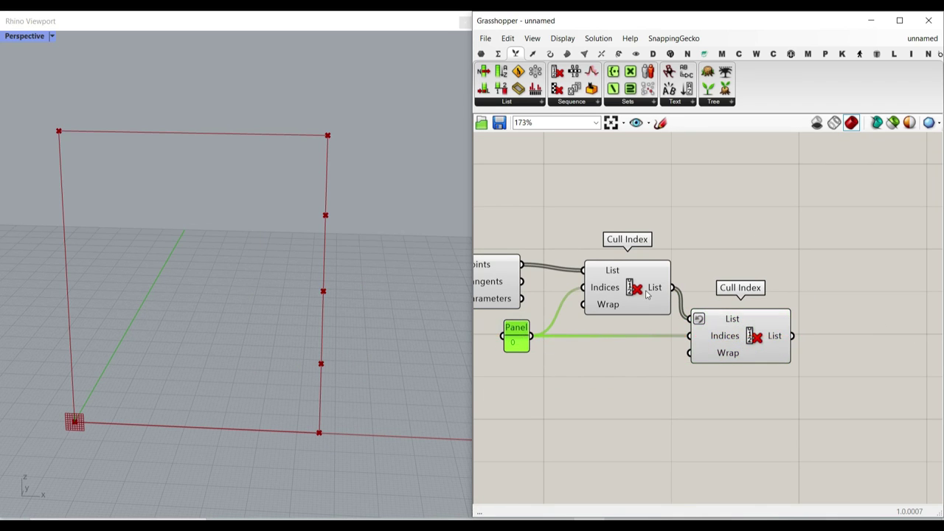
Step: Add a Point parameter beside the second Cull Index and connect the List output to it
{"action": "left_click", "coordinate": [482, 53]}
{"action": "left_click", "coordinate": [484, 89]}
{"action": "left_click", "coordinate": [827, 330]}
{"action": "left_click_drag", "start_coordinate": [792, 336], "coordinate": [806, 332]}
{"action": "right_click_drag", "start_coordinate": [822, 333], "coordinate": [673, 297]}
{"action": "left_click_drag", "start_coordinate": [673, 297], "coordinate": [762, 295]}
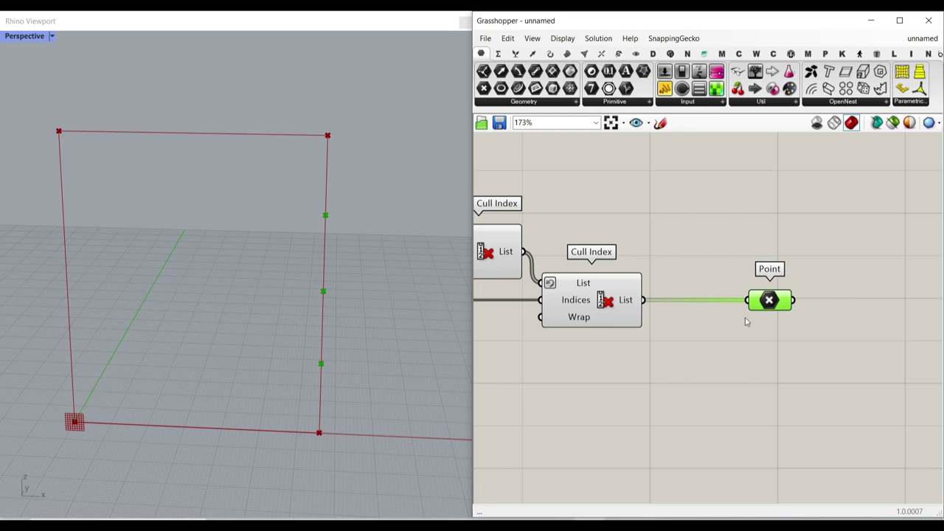
Step: Add an End Points component and connect the List Item's +1 output to its Curve input
{"action": "scroll", "coordinate": [648, 258], "scroll_direction": "down", "scroll_amount": 2}
{"action": "right_click_drag", "start_coordinate": [648, 258], "coordinate": [753, 261]}
{"action": "right_click_drag", "start_coordinate": [583, 184], "coordinate": [644, 184]}
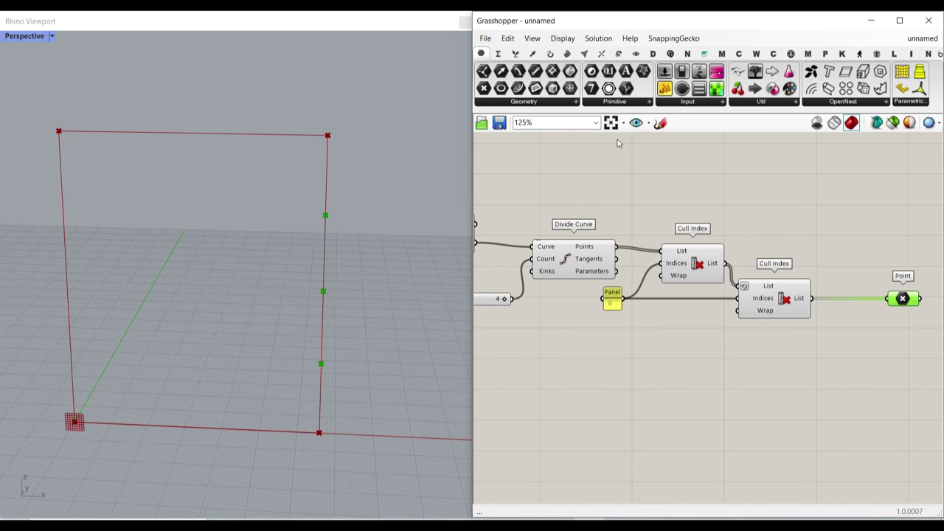
{"action": "left_click", "coordinate": [550, 54]}
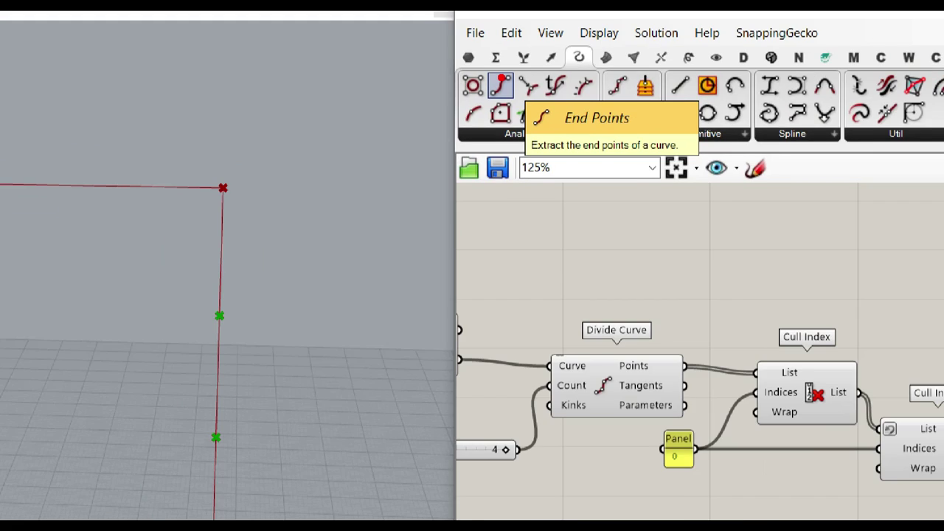
{"action": "left_click", "coordinate": [502, 75]}
{"action": "scroll", "coordinate": [759, 226], "scroll_direction": "up", "scroll_amount": 3}
{"action": "left_click", "coordinate": [582, 204]}
{"action": "mouse_move", "coordinate": [572, 212]}
{"action": "right_mouse_down"}
{"action": "mouse_move", "coordinate": [826, 218]}
{"action": "mouse_move", "coordinate": [738, 208]}
{"action": "right_mouse_up"}
{"action": "left_click_drag", "start_coordinate": [642, 272], "coordinate": [927, 216]}
Step: Move the End Points component along the canvas to just above the Point parameter
{"action": "right_click_drag", "start_coordinate": [900, 251], "coordinate": [586, 265]}
{"action": "right_click_drag", "start_coordinate": [702, 243], "coordinate": [565, 261]}
{"action": "left_click_drag", "start_coordinate": [553, 246], "coordinate": [736, 256]}
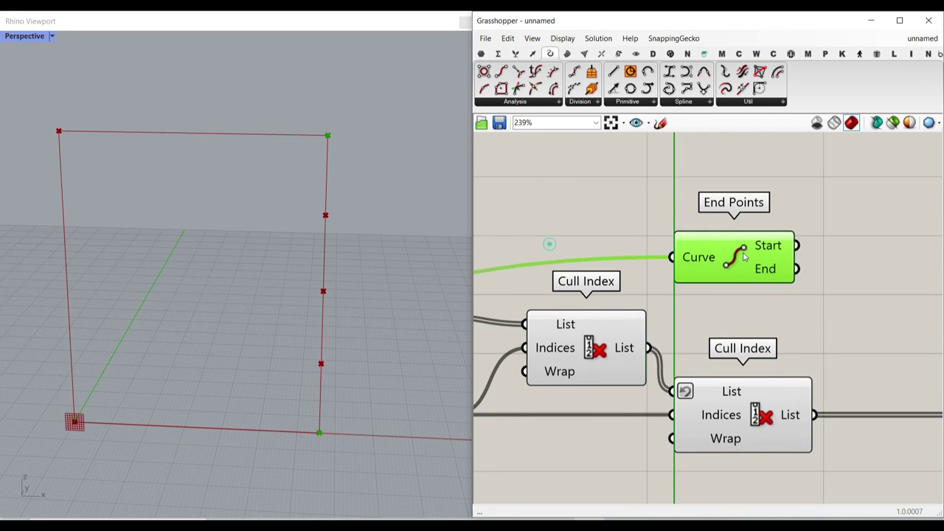
{"action": "scroll", "coordinate": [828, 263], "scroll_direction": "down", "scroll_amount": 4}
{"action": "left_click_drag", "start_coordinate": [588, 272], "coordinate": [689, 272]}
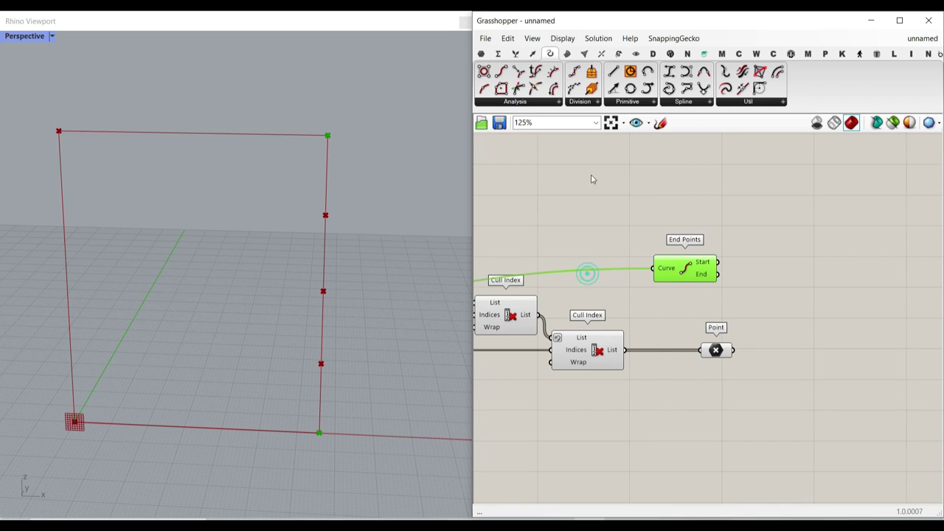
Step: Add a Point parameter beside End Points and connect the Start output to it
{"action": "left_click", "coordinate": [480, 53]}
{"action": "scroll", "coordinate": [740, 261], "scroll_direction": "up", "scroll_amount": 4}
{"action": "left_click_drag", "start_coordinate": [484, 88], "coordinate": [686, 274]}
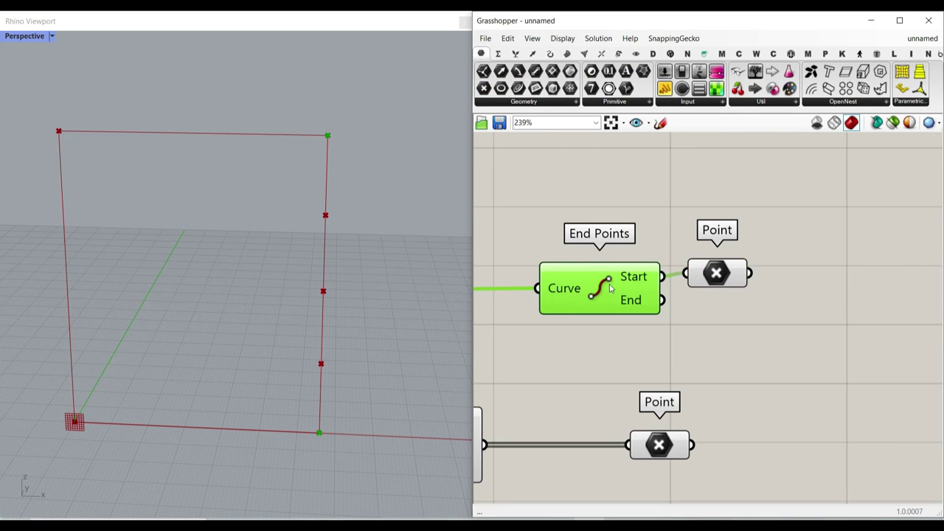
{"action": "left_click_drag", "start_coordinate": [610, 289], "coordinate": [538, 284]}
{"action": "left_click_drag", "start_coordinate": [717, 273], "coordinate": [684, 273]}
Step: Copy the start Point parameter, connect End Points' End output to the copy, and place the division Point parameter between the two
{"action": "right_click_drag", "start_coordinate": [682, 275], "coordinate": [721, 234]}
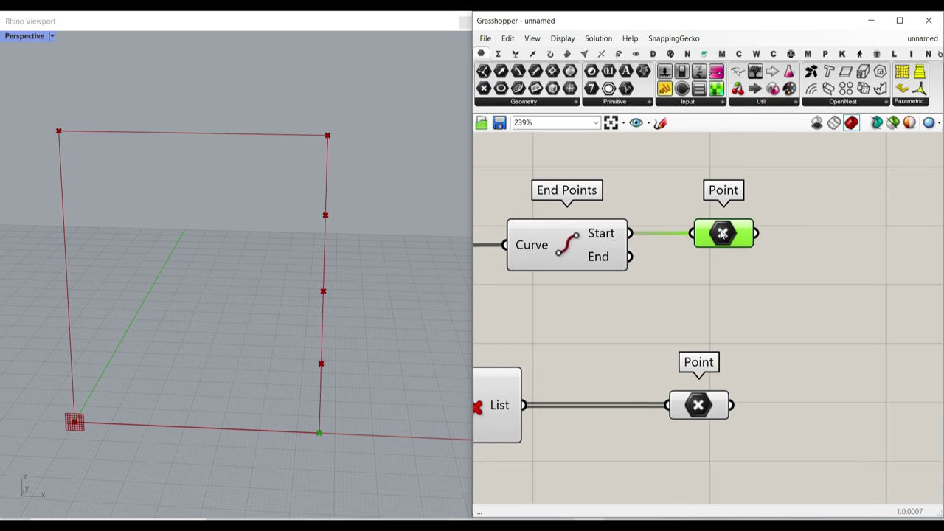
{"action": "left_click_drag", "start_coordinate": [724, 235], "coordinate": [729, 474], "text": "alt"}
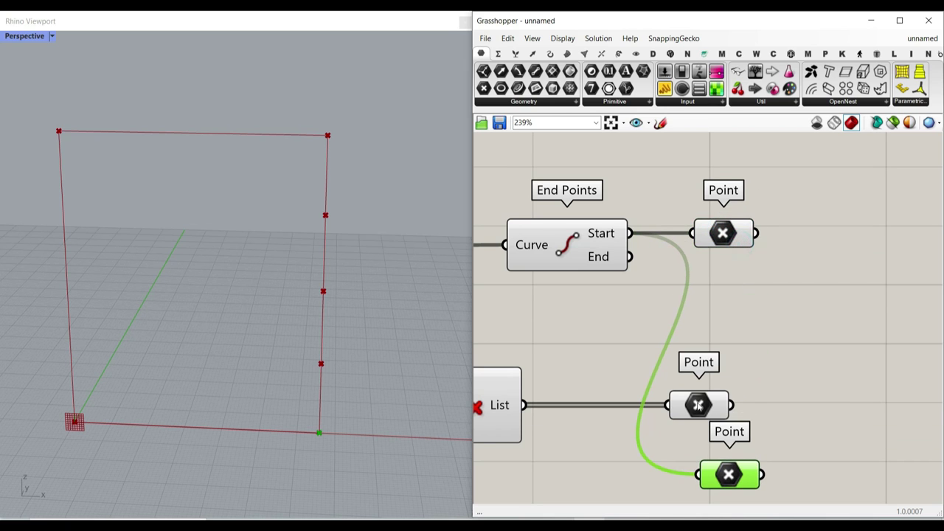
{"action": "left_click_drag", "start_coordinate": [698, 405], "coordinate": [723, 306]}
{"action": "left_click_drag", "start_coordinate": [629, 256], "coordinate": [697, 474]}
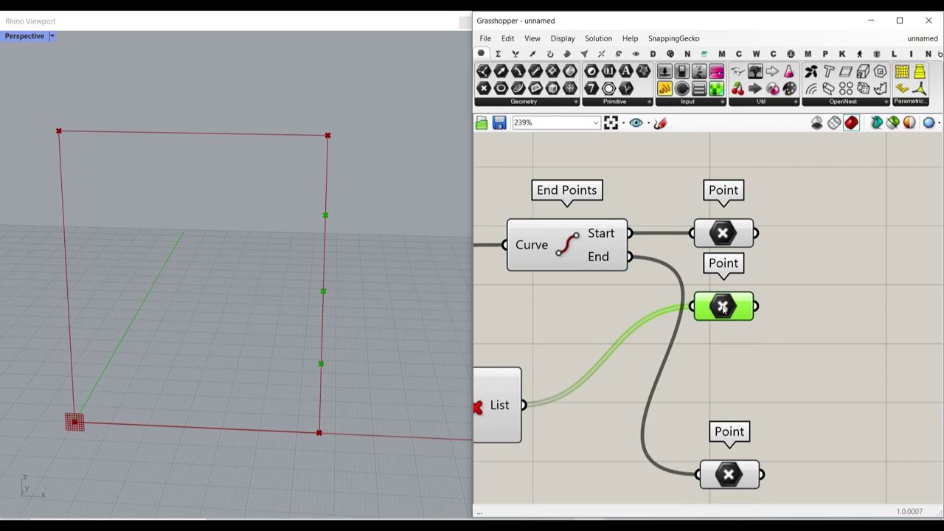
{"action": "right_click_drag", "start_coordinate": [722, 388], "coordinate": [713, 313]}
{"action": "left_click", "coordinate": [724, 403]}
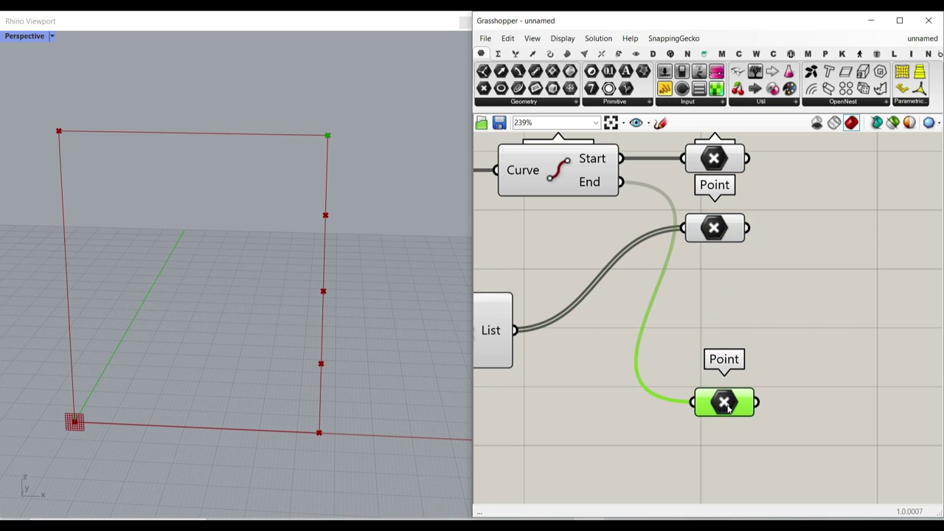
Step: Add a Point List component and connect the division Point parameter to its Points input
{"action": "scroll", "coordinate": [713, 230], "scroll_direction": "down", "scroll_amount": 2}
{"action": "left_click", "coordinate": [712, 247]}
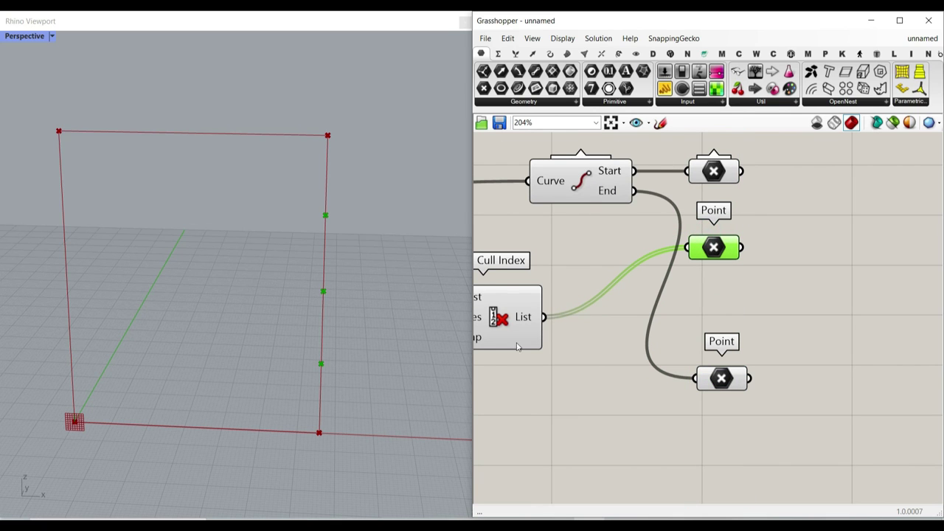
{"action": "left_click", "coordinate": [635, 54]}
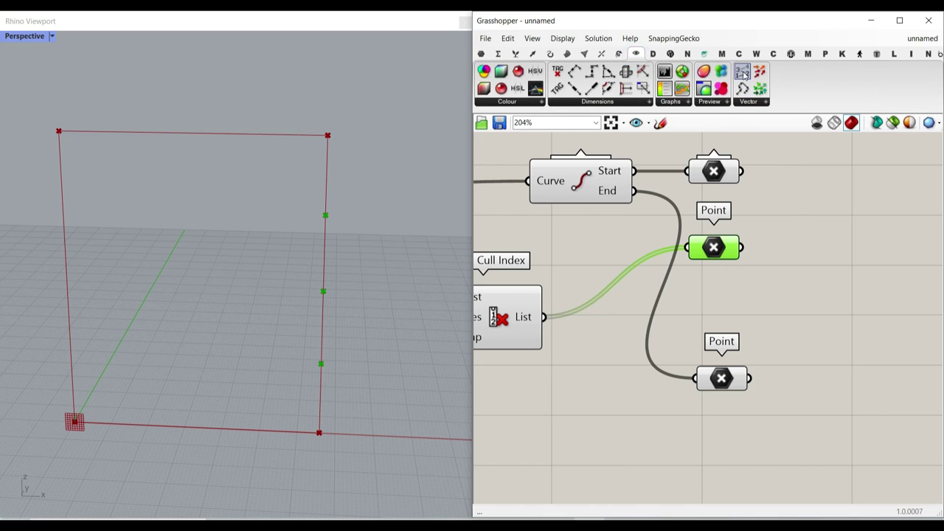
{"action": "left_click_drag", "start_coordinate": [742, 70], "coordinate": [796, 263]}
{"action": "right_click", "coordinate": [796, 262]}
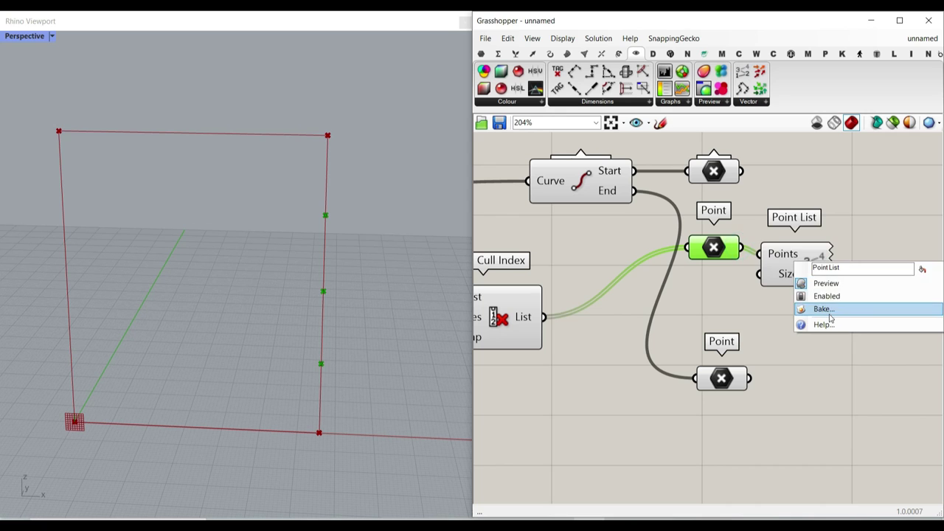
{"action": "left_click", "coordinate": [830, 316]}
{"action": "left_click", "coordinate": [838, 430]}
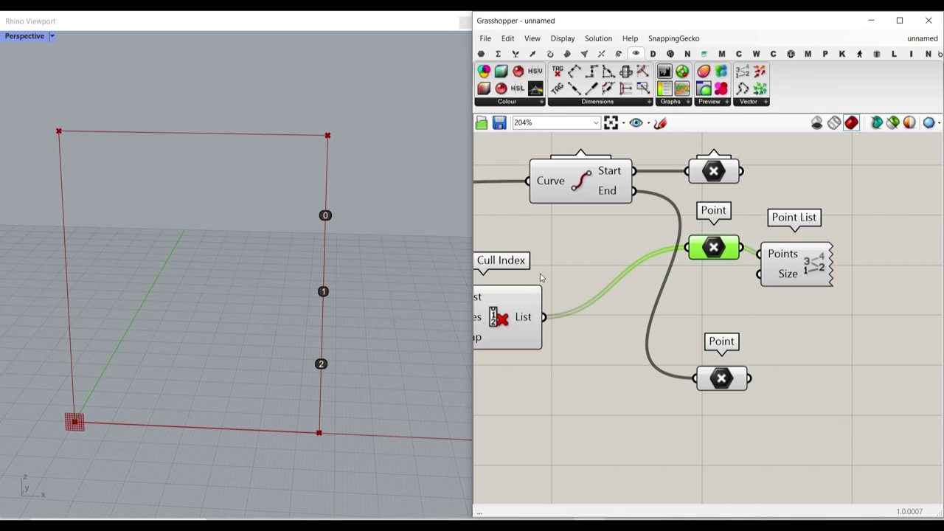
Step: Reverse the List output of the second Cull Index component
{"action": "right_click_drag", "start_coordinate": [541, 277], "coordinate": [609, 281]}
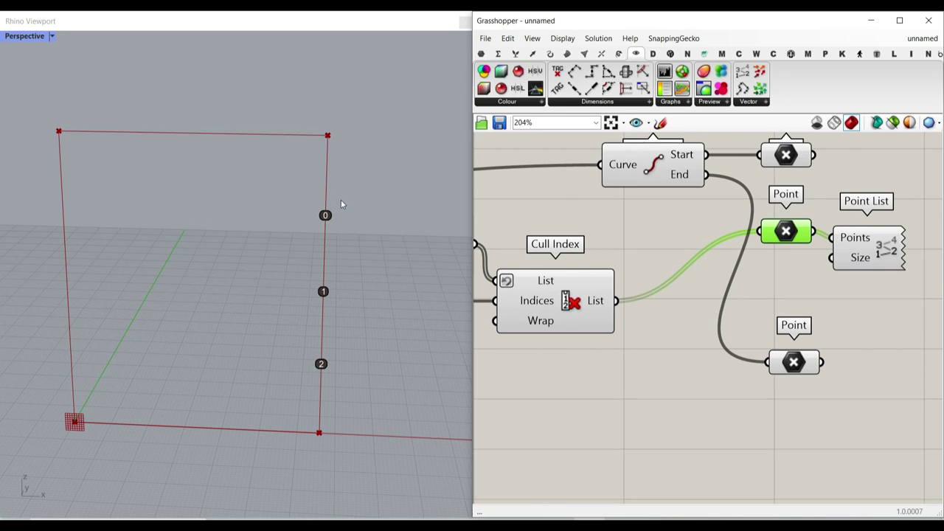
{"action": "left_click_drag", "start_coordinate": [344, 192], "coordinate": [354, 332]}
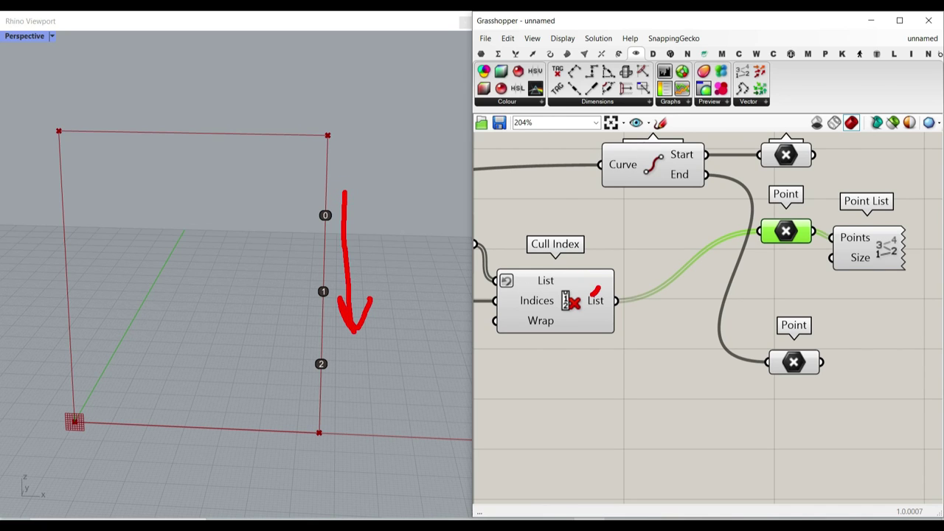
{"action": "key", "text": "Escape"}
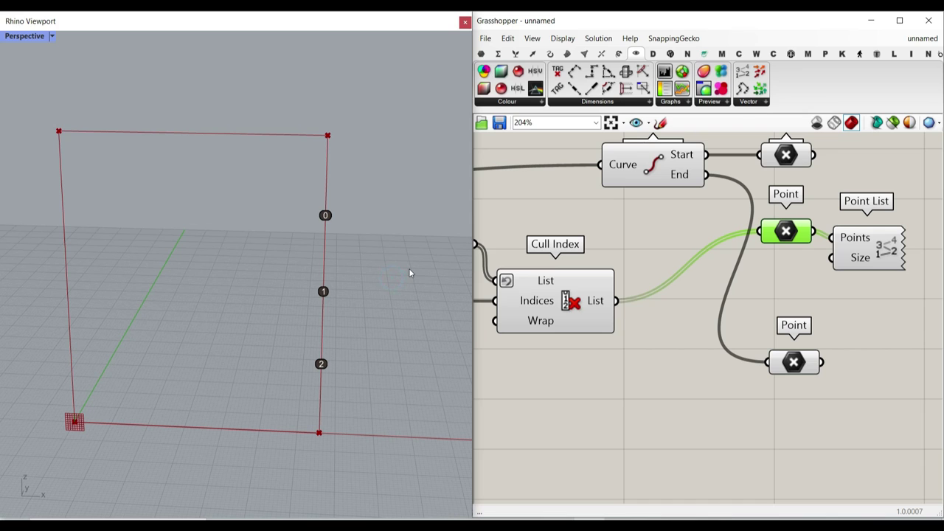
{"action": "right_click", "coordinate": [606, 302]}
{"action": "left_click", "coordinate": [624, 348]}
{"action": "left_click_drag", "start_coordinate": [367, 191], "coordinate": [328, 369]}
{"action": "left_click", "coordinate": [365, 290]}
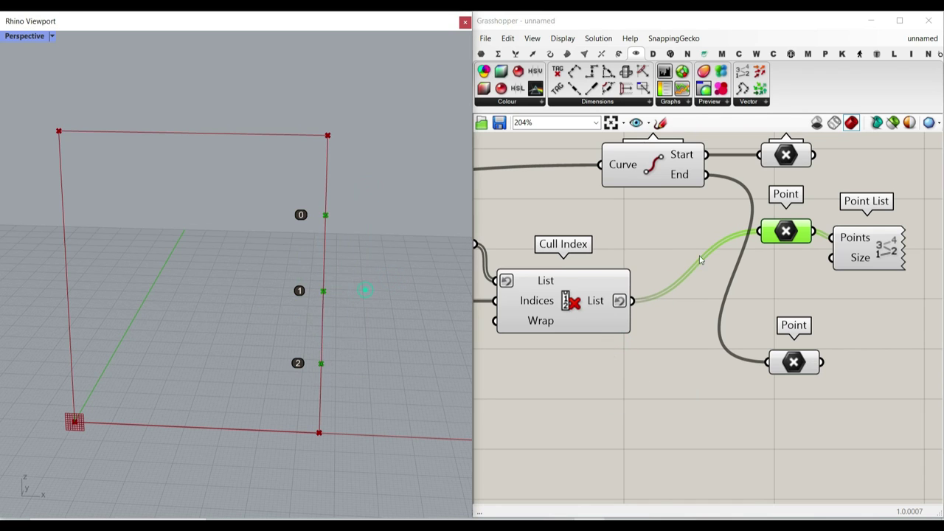
Step: Bake the Point List number labels with the default attributes and delete the baked labels from the viewport
{"action": "right_click", "coordinate": [880, 244]}
{"action": "left_click", "coordinate": [855, 287]}
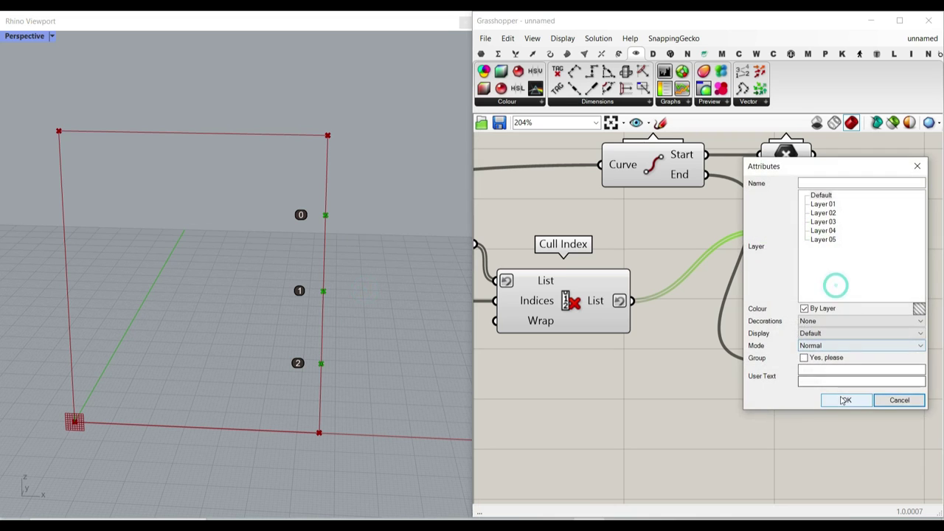
{"action": "left_click", "coordinate": [840, 398]}
{"action": "left_click_drag", "start_coordinate": [376, 190], "coordinate": [271, 387]}
{"action": "key", "text": "Delete"}
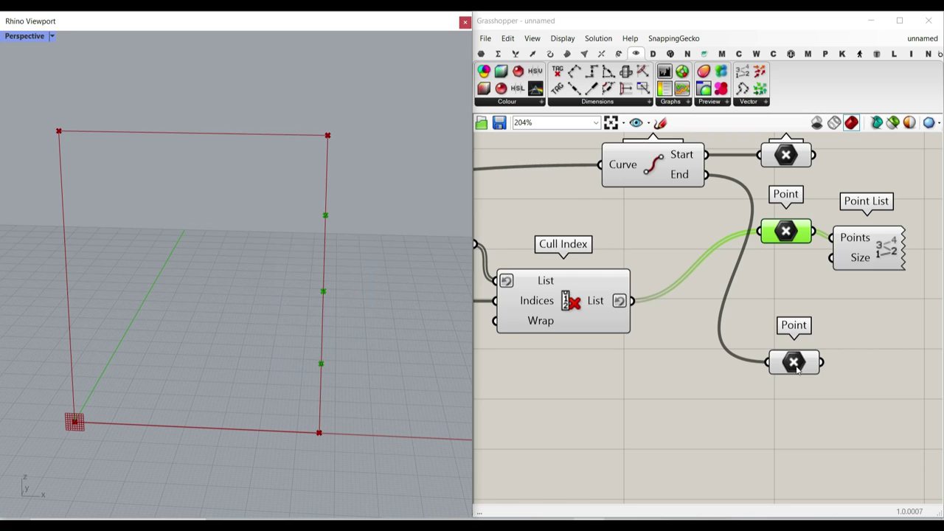
Step: Delete the Point List component from the canvas
{"action": "right_click_drag", "start_coordinate": [825, 170], "coordinate": [717, 220]}
{"action": "left_click", "coordinate": [775, 291]}
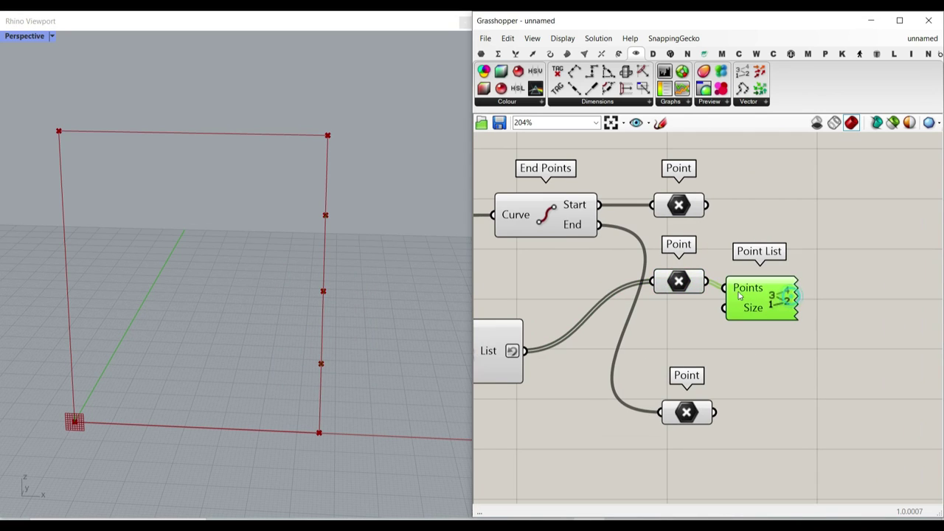
{"action": "key", "text": "Delete"}
Step: Select the start, division and end Point parameters in turn to identify their points in the viewport
{"action": "left_click", "coordinate": [692, 206]}
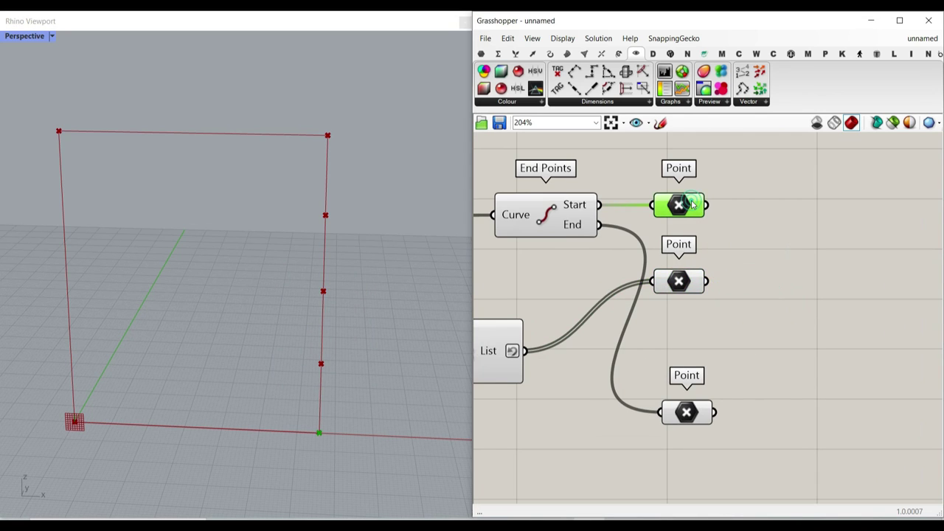
{"action": "left_click", "coordinate": [680, 282]}
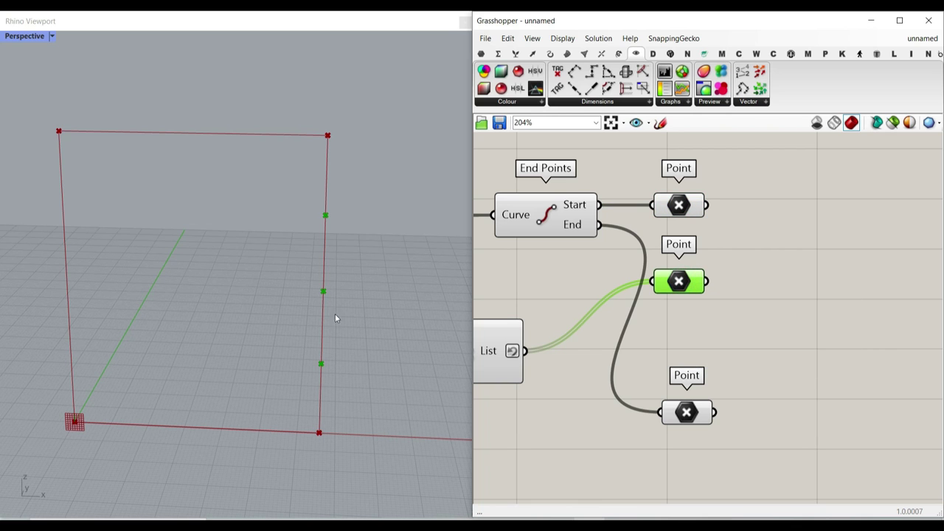
{"action": "left_click", "coordinate": [696, 415]}
Step: Disable the preview of the End Points, Cull Index and other upstream components, leaving the three Point parameters previewed
{"action": "scroll", "coordinate": [696, 410], "scroll_direction": "down", "scroll_amount": 4}
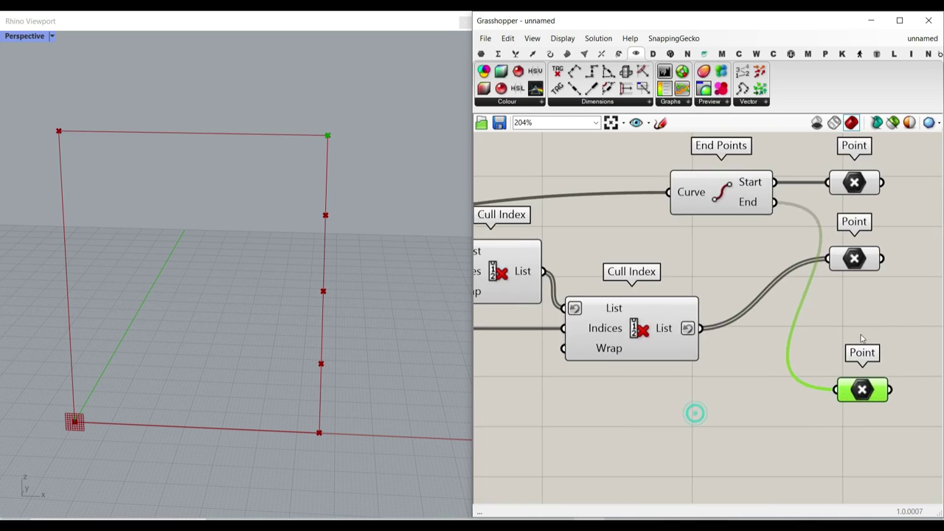
{"action": "left_click", "coordinate": [772, 258]}
{"action": "scroll", "coordinate": [774, 255], "scroll_direction": "down", "scroll_amount": 4}
{"action": "left_click_drag", "start_coordinate": [786, 220], "coordinate": [596, 306]}
{"action": "left_click", "coordinate": [760, 192]}
{"action": "left_click_drag", "start_coordinate": [784, 211], "coordinate": [640, 311]}
{"action": "middle_click", "coordinate": [621, 210]}
{"action": "left_click", "coordinate": [644, 229]}
{"action": "left_click", "coordinate": [643, 233]}
{"action": "scroll", "coordinate": [794, 230], "scroll_direction": "up", "scroll_amount": 8}
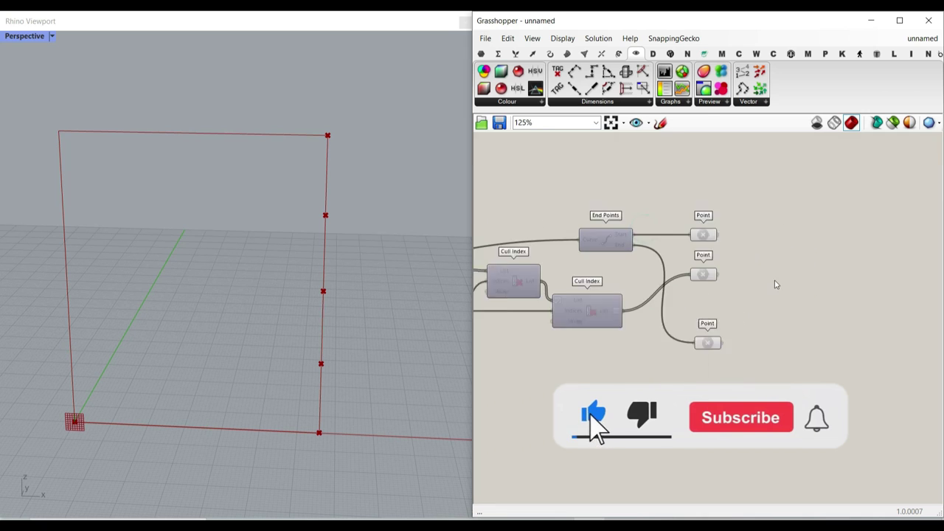
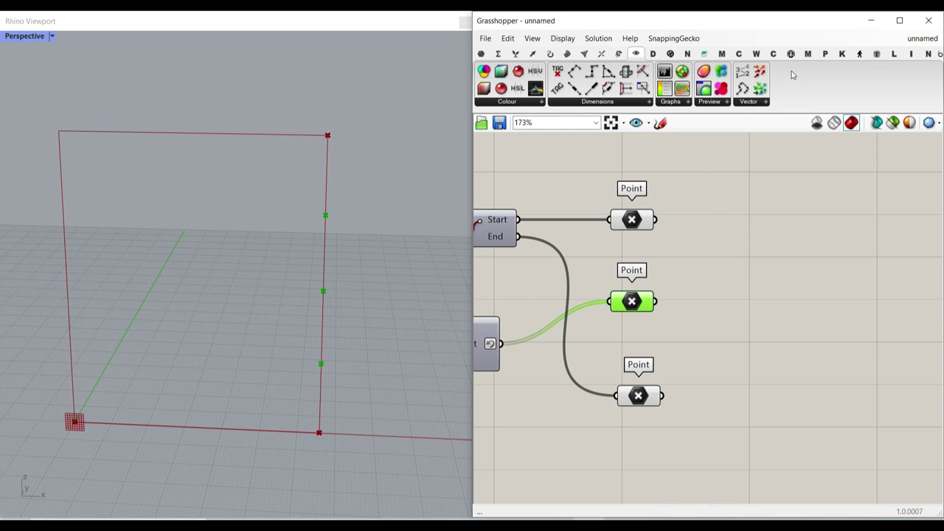
Step: Add a Kangaroo Solver component to the canvas beyond the three Point parameters
{"action": "left_click", "coordinate": [842, 54]}
{"action": "left_click", "coordinate": [839, 102]}
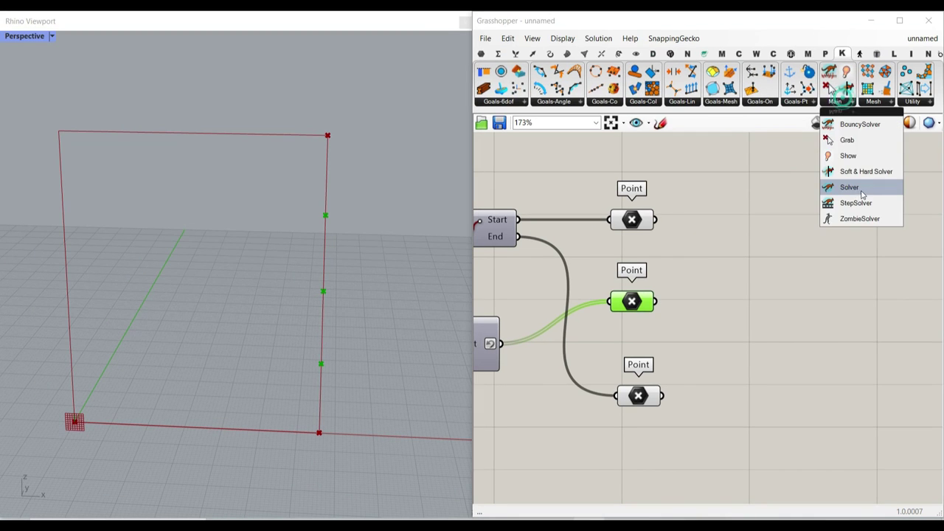
{"action": "left_click", "coordinate": [861, 194]}
{"action": "left_click", "coordinate": [809, 302]}
{"action": "left_click_drag", "start_coordinate": [809, 305], "coordinate": [845, 338]}
{"action": "right_click_drag", "start_coordinate": [826, 311], "coordinate": [762, 285]}
{"action": "left_click_drag", "start_coordinate": [804, 314], "coordinate": [822, 306]}
Step: Add a Kangaroo Grab component and connect its Grab output to the Solver's GoalObjects input
{"action": "left_click", "coordinate": [729, 240]}
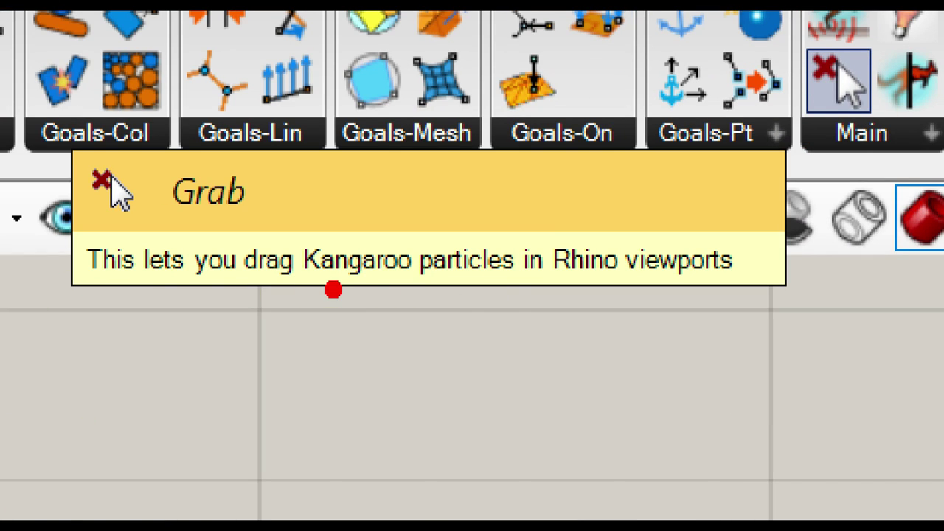
{"action": "left_click_drag", "start_coordinate": [411, 297], "coordinate": [506, 299]}
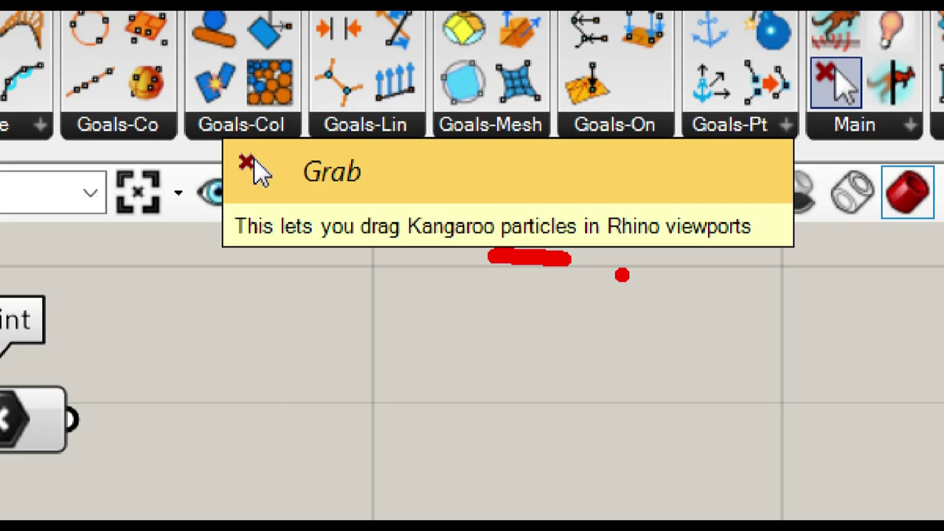
{"action": "left_click_drag", "start_coordinate": [835, 81], "coordinate": [425, 462]}
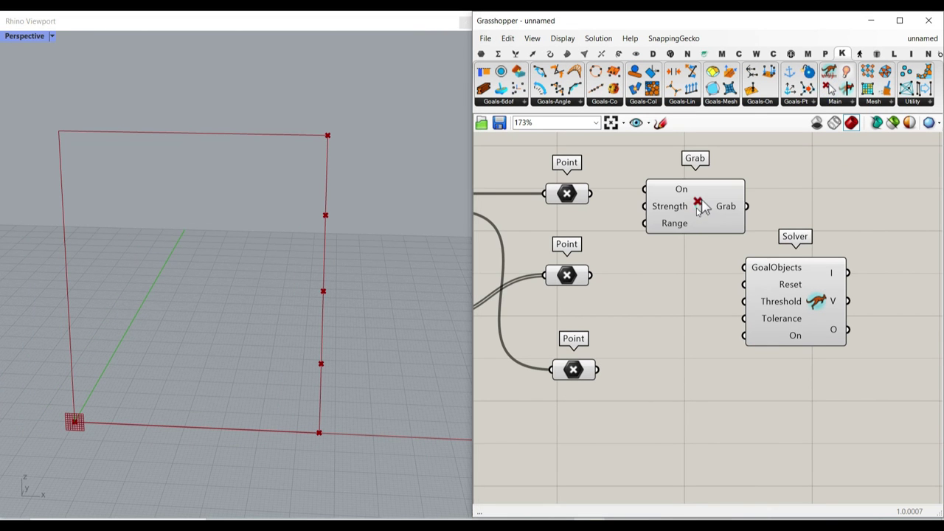
{"action": "left_click_drag", "start_coordinate": [745, 208], "coordinate": [743, 267]}
{"action": "scroll", "coordinate": [740, 250], "scroll_direction": "up", "scroll_amount": 2}
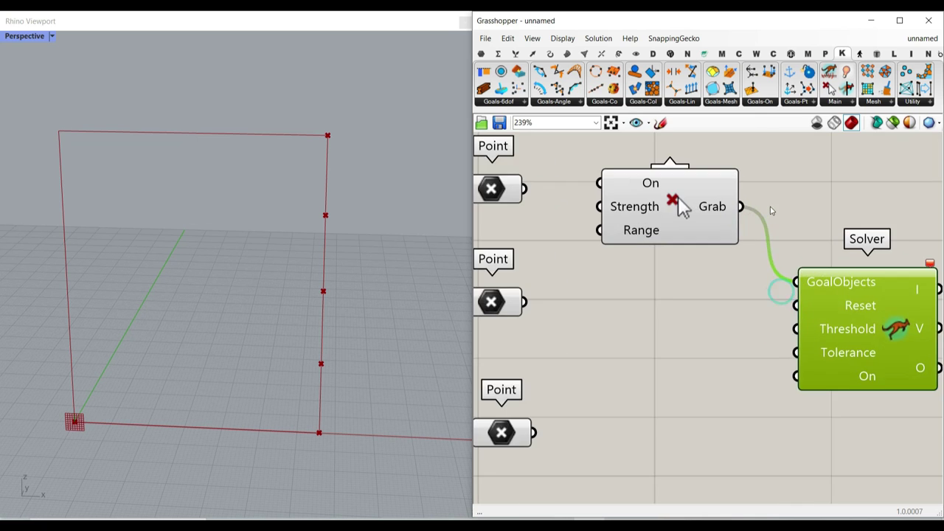
{"action": "right_click_drag", "start_coordinate": [735, 232], "coordinate": [715, 267]}
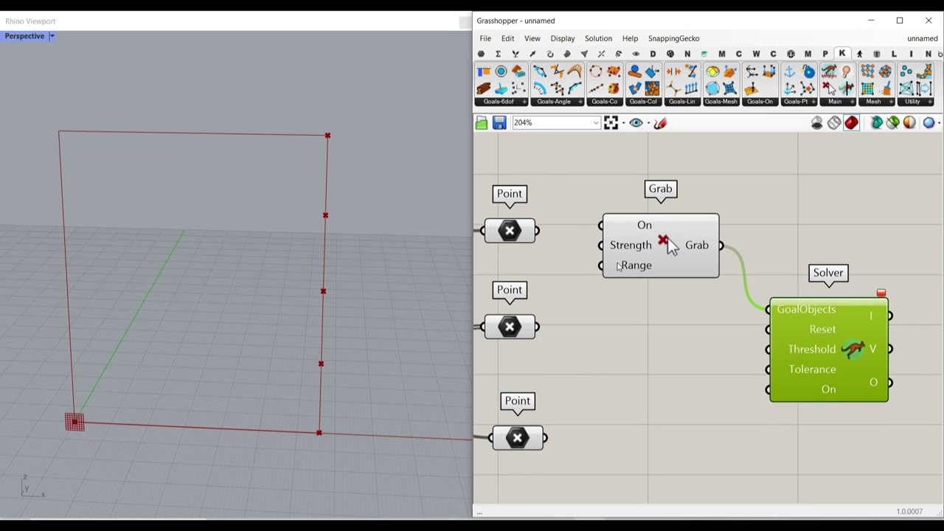
Step: Add a Button, connect it to the Solver's Reset input and place it just above the Grab component
{"action": "double_click", "coordinate": [675, 428]}
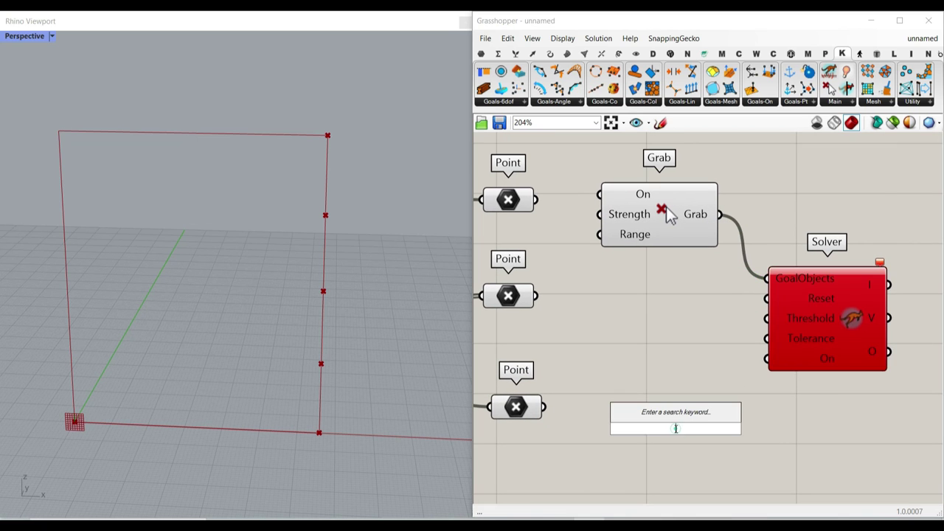
{"action": "type", "text": "but"}
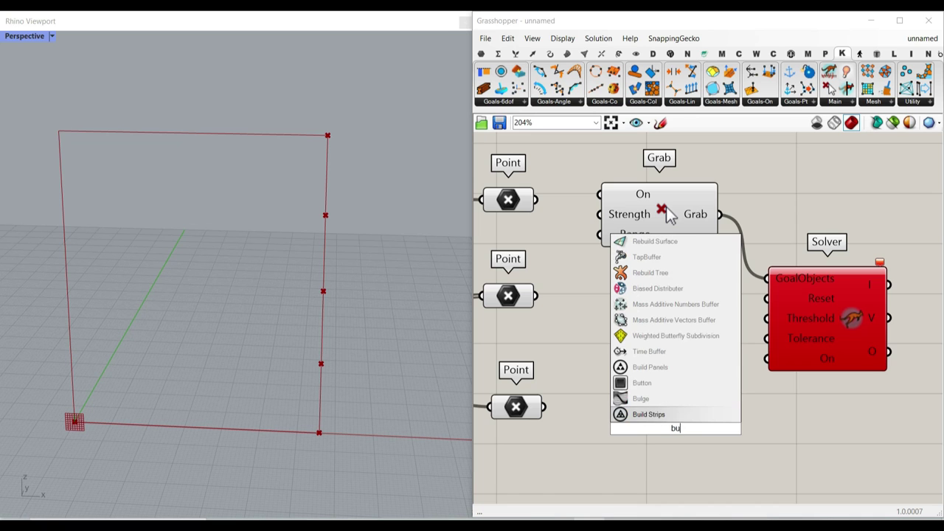
{"action": "key", "text": "Return"}
{"action": "left_click_drag", "start_coordinate": [711, 426], "coordinate": [683, 303]}
{"action": "left_click", "coordinate": [681, 304]}
{"action": "right_click_drag", "start_coordinate": [680, 302], "coordinate": [627, 345]}
{"action": "left_click_drag", "start_coordinate": [627, 348], "coordinate": [618, 219]}
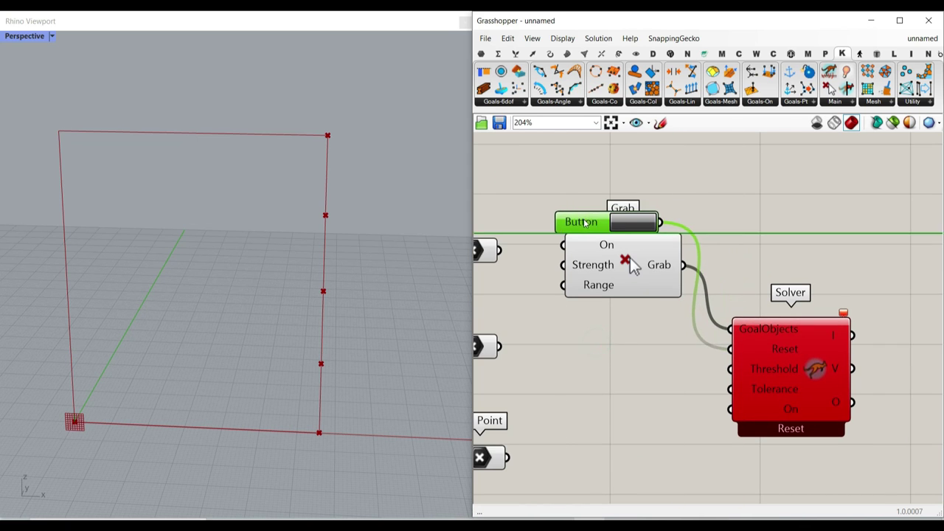
{"action": "scroll", "coordinate": [765, 333], "scroll_direction": "down", "scroll_amount": 6}
{"action": "scroll", "coordinate": [765, 333], "scroll_direction": "up", "scroll_amount": 5}
{"action": "left_click", "coordinate": [741, 339]}
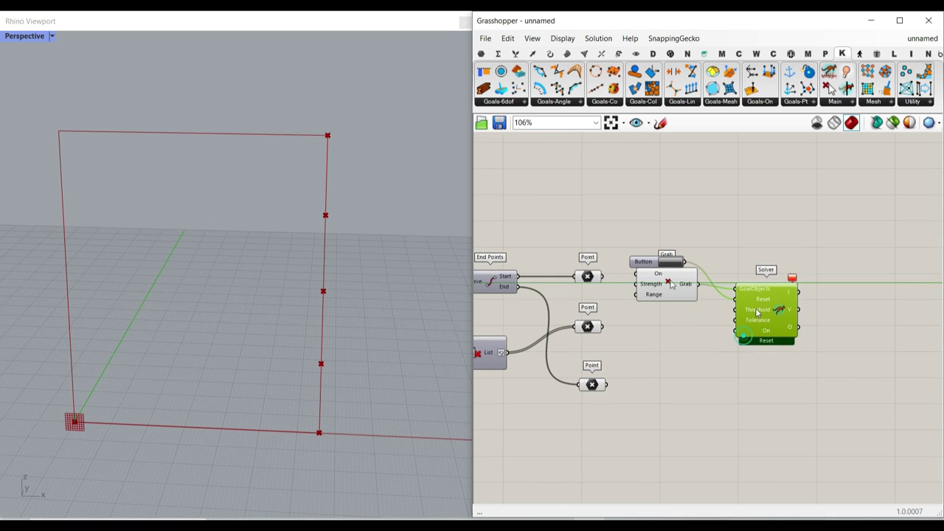
{"action": "left_click", "coordinate": [705, 339]}
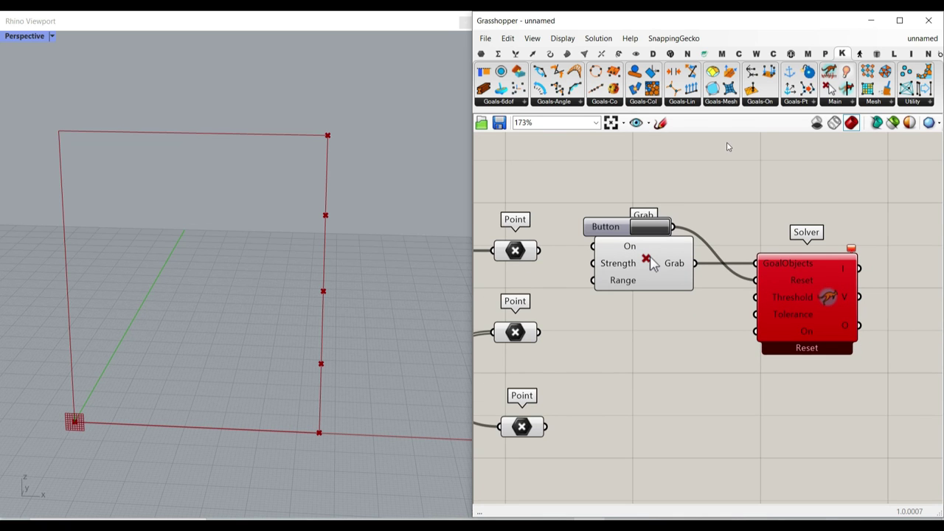
Step: Add a Kangaroo OnCurve goal component below the Grab component
{"action": "left_click", "coordinate": [767, 104]}
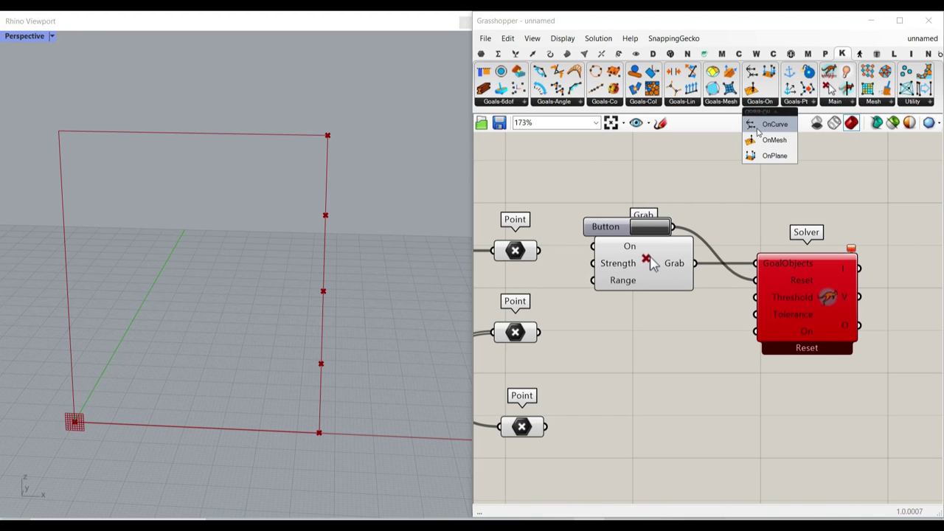
{"action": "left_click", "coordinate": [757, 132]}
{"action": "left_click", "coordinate": [698, 339]}
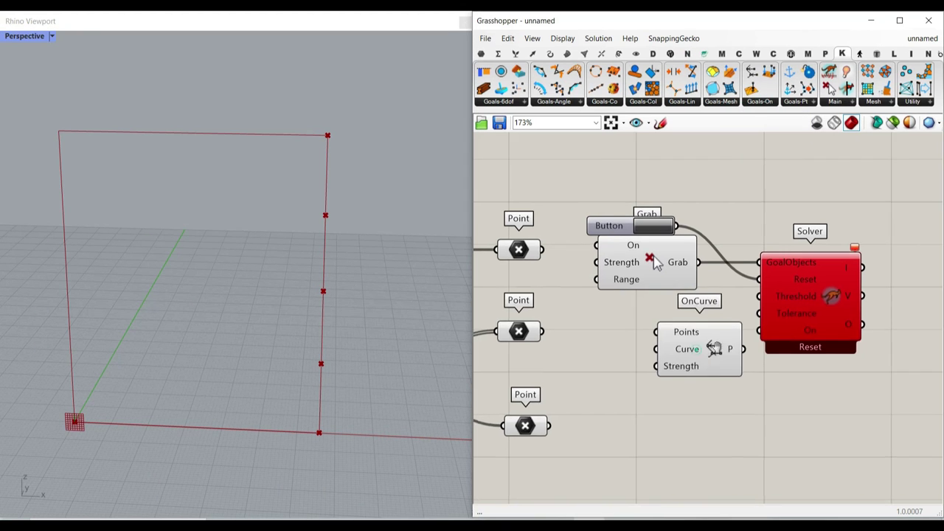
{"action": "right_click_drag", "start_coordinate": [704, 347], "coordinate": [771, 323]}
{"action": "scroll", "coordinate": [704, 323], "scroll_direction": "up", "scroll_amount": 4}
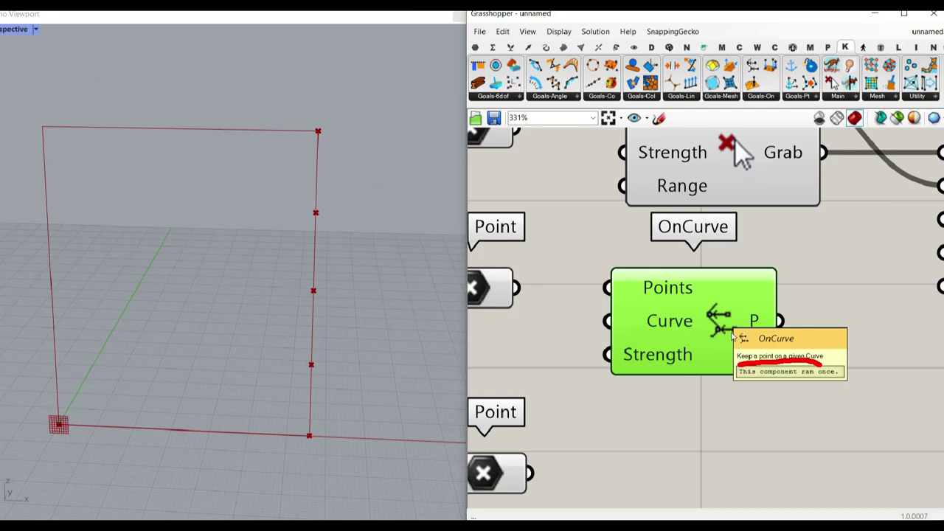
{"action": "scroll", "coordinate": [735, 328], "scroll_direction": "down", "scroll_amount": 7}
{"action": "scroll", "coordinate": [652, 313], "scroll_direction": "up", "scroll_amount": 4}
Step: Connect the division Point parameter to OnCurve's Points input and List Item's +1 output to its Curve input
{"action": "left_click", "coordinate": [648, 315]}
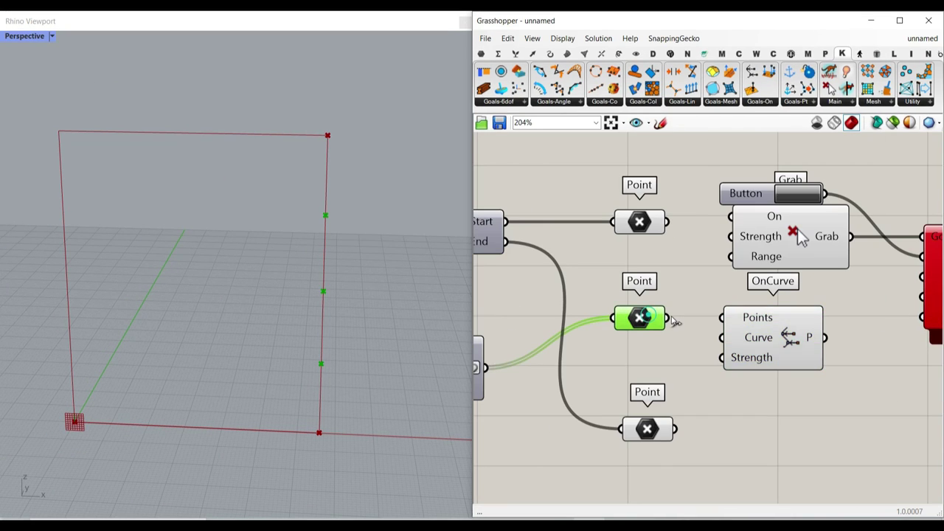
{"action": "scroll", "coordinate": [686, 344], "scroll_direction": "down", "scroll_amount": 4}
{"action": "scroll", "coordinate": [705, 294], "scroll_direction": "up", "scroll_amount": 2}
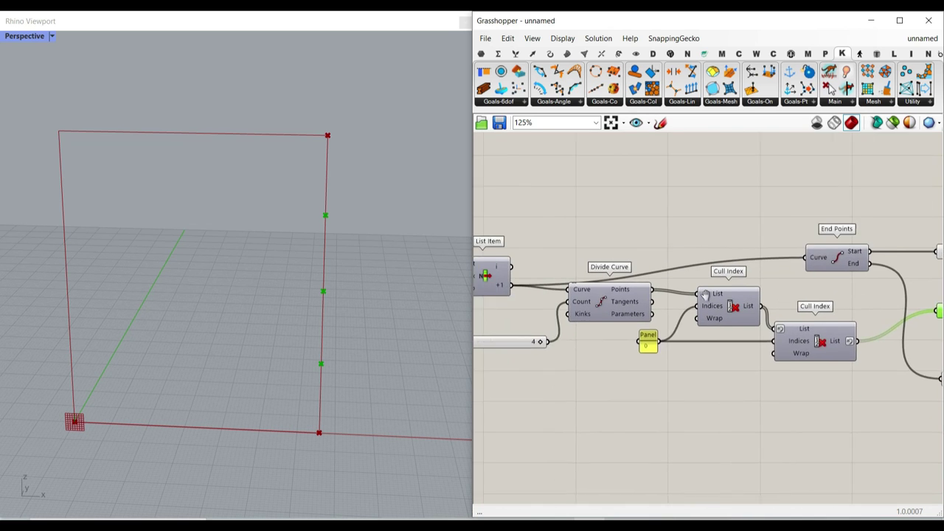
{"action": "right_click_drag", "start_coordinate": [705, 294], "coordinate": [759, 290]}
{"action": "scroll", "coordinate": [572, 287], "scroll_direction": "down", "scroll_amount": 2}
{"action": "scroll", "coordinate": [796, 310], "scroll_direction": "up", "scroll_amount": 2}
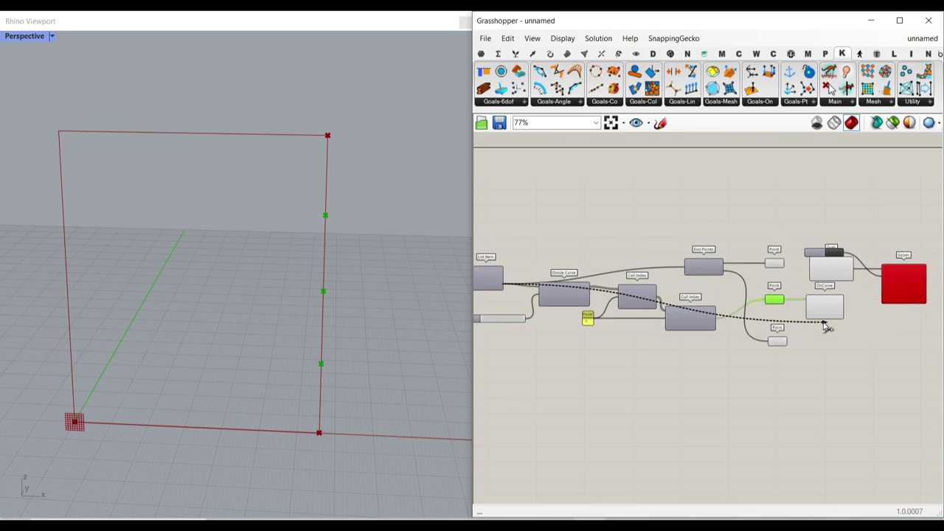
{"action": "scroll", "coordinate": [788, 305], "scroll_direction": "up", "scroll_amount": 4}
Step: Add a panel containing 1000 and connect it to OnCurve's Strength input
{"action": "double_click", "coordinate": [707, 328]}
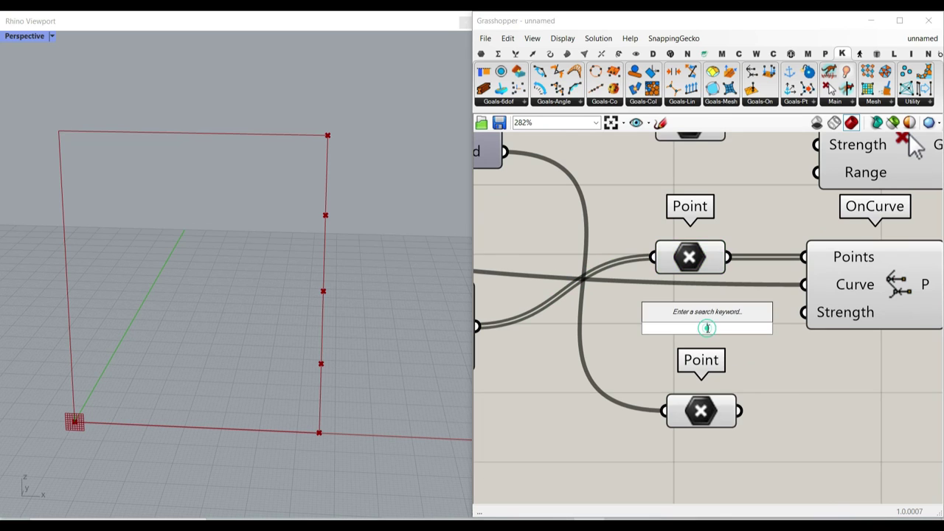
{"action": "type", "text": "//"}
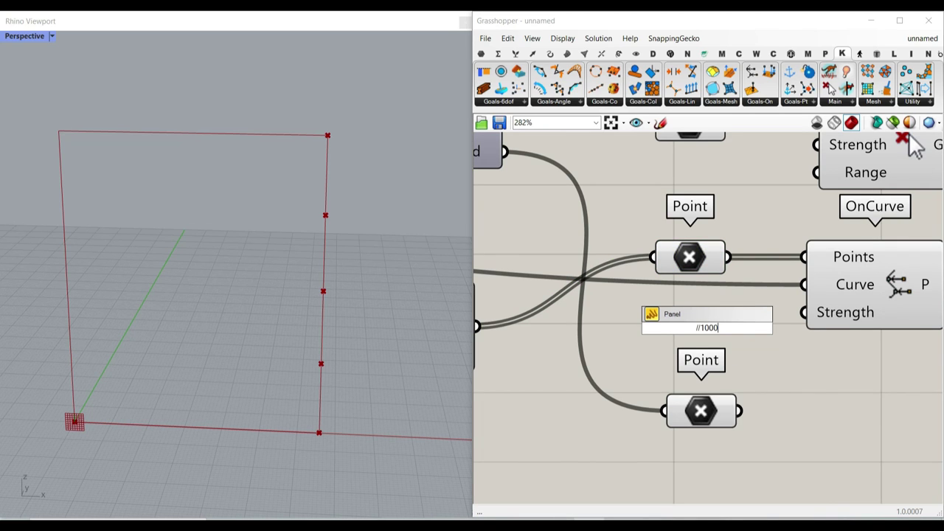
{"action": "type", "text": "1000"}
{"action": "key", "text": "Return"}
{"action": "left_click", "coordinate": [723, 322]}
{"action": "key", "text": "Delete"}
{"action": "key", "text": "ctrl+z"}
{"action": "left_click_drag", "start_coordinate": [705, 352], "coordinate": [794, 323]}
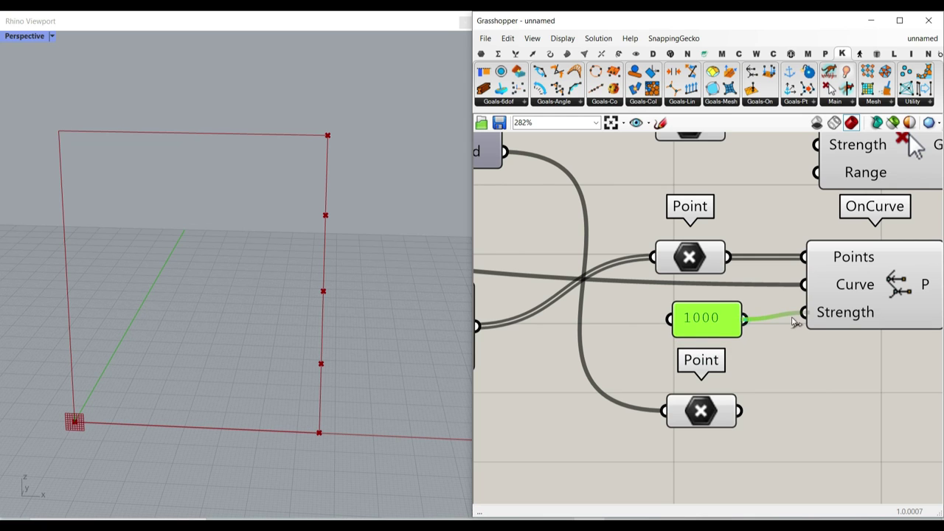
Step: Connect OnCurve's P output to the Solver's GoalObjects input alongside the Grab goal
{"action": "right_click_drag", "start_coordinate": [801, 295], "coordinate": [630, 324]}
{"action": "scroll", "coordinate": [653, 308], "scroll_direction": "down", "scroll_amount": 1}
{"action": "left_click_drag", "start_coordinate": [704, 324], "coordinate": [819, 205]}
{"action": "scroll", "coordinate": [664, 188], "scroll_direction": "down", "scroll_amount": 2}
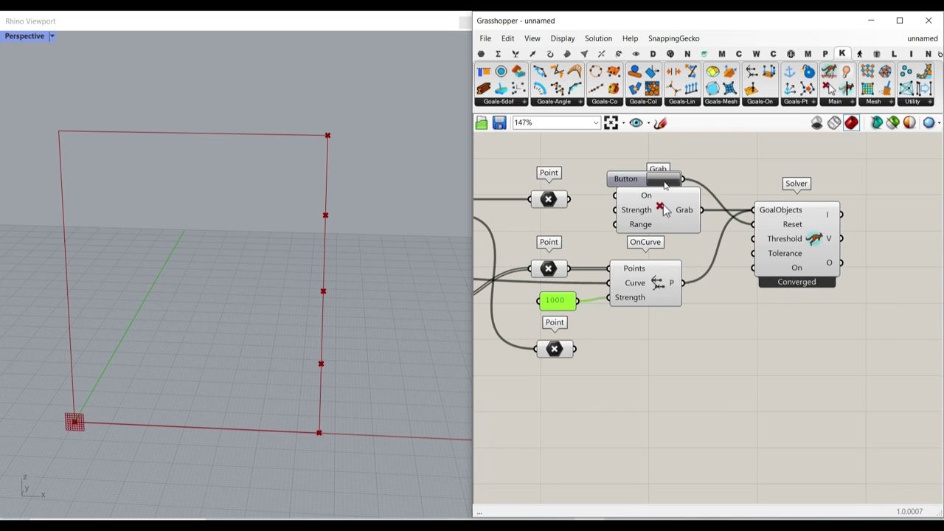
Step: Add a Point parameter beside the Solver and connect the Solver's V output to it
{"action": "scroll", "coordinate": [734, 333], "scroll_direction": "up", "scroll_amount": 3}
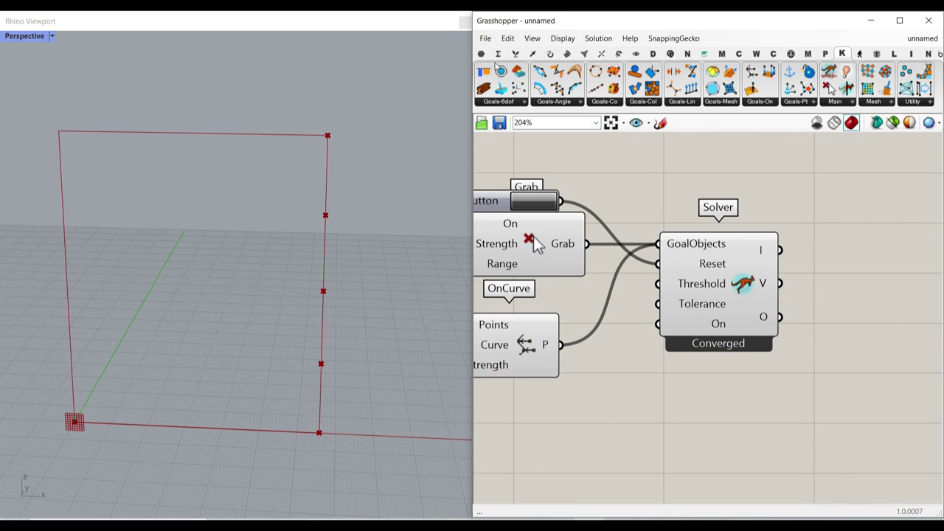
{"action": "left_click", "coordinate": [480, 54]}
{"action": "left_click_drag", "start_coordinate": [817, 293], "coordinate": [805, 289]}
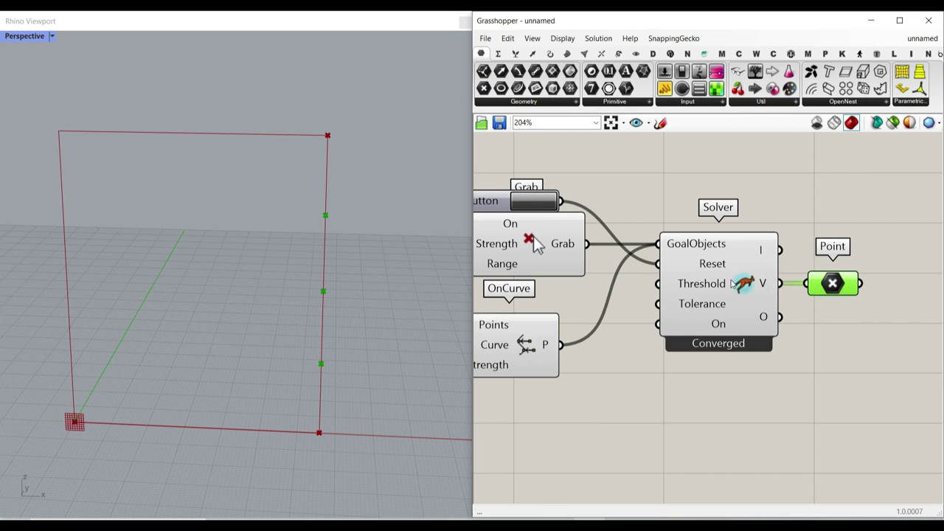
Step: Hide the preview of the end-point and division Point parameters, and pull the upper division point along the rectangle's right edge
{"action": "scroll", "coordinate": [732, 285], "scroll_direction": "down", "scroll_amount": 3}
{"action": "left_click_drag", "start_coordinate": [734, 340], "coordinate": [682, 318]}
{"action": "left_click_drag", "start_coordinate": [733, 212], "coordinate": [520, 425]}
{"action": "right_click", "coordinate": [539, 229]}
{"action": "left_click", "coordinate": [569, 249]}
{"action": "left_click", "coordinate": [568, 205]}
{"action": "left_click", "coordinate": [631, 244]}
{"action": "left_click_drag", "start_coordinate": [335, 217], "coordinate": [327, 202]}
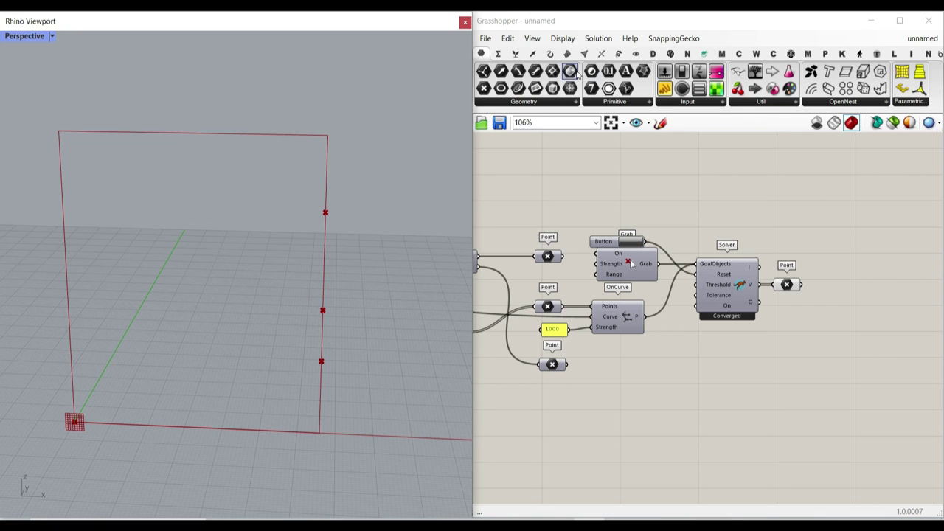
Step: Add Kangaroo's DotDisplay, connect the Solver's V output to its Point input, and delete the Point parameter after the Solver
{"action": "left_click", "coordinate": [838, 56]}
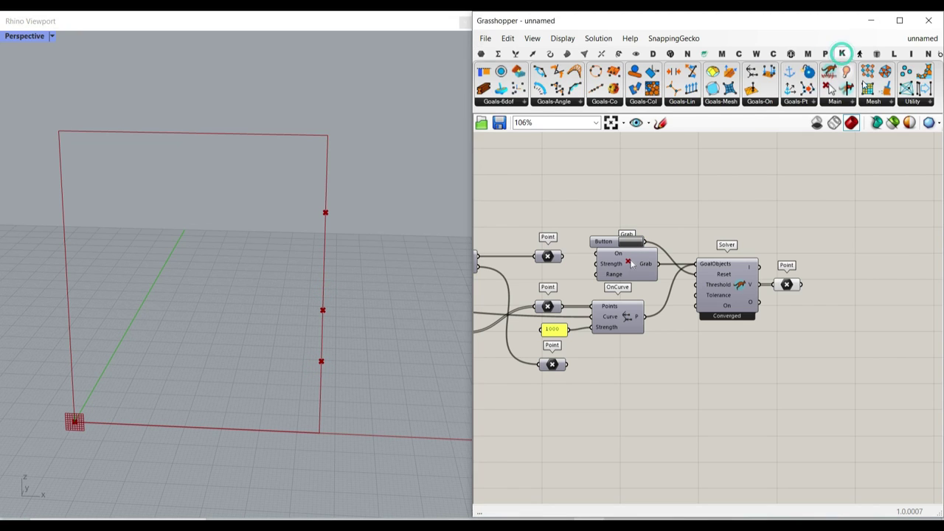
{"action": "left_click", "coordinate": [907, 74]}
{"action": "scroll", "coordinate": [795, 261], "scroll_direction": "up", "scroll_amount": 3}
{"action": "left_click", "coordinate": [825, 231]}
{"action": "left_click_drag", "start_coordinate": [734, 309], "coordinate": [792, 231]}
{"action": "left_click", "coordinate": [782, 305]}
{"action": "key", "text": "Delete"}
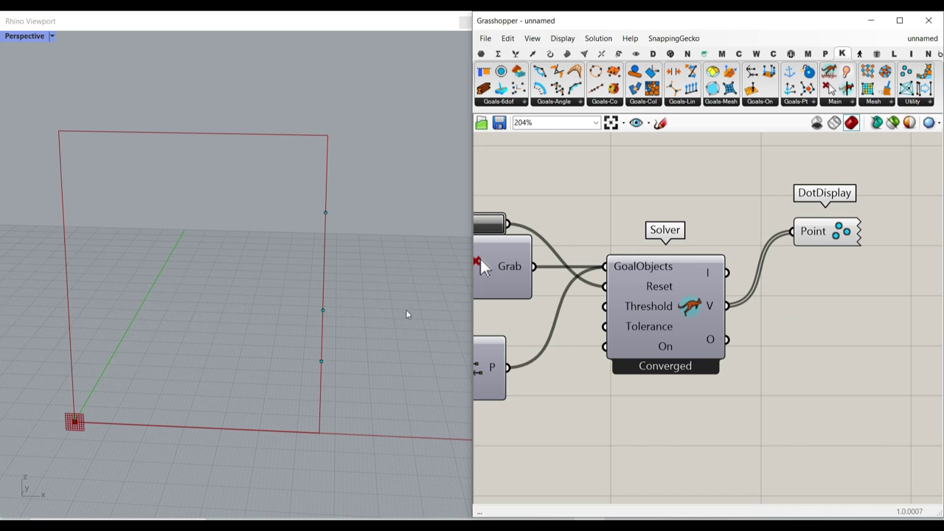
Step: Test the grab interaction by moving the division points up and down the rectangle's right edge
{"action": "left_click_drag", "start_coordinate": [324, 312], "coordinate": [324, 295]}
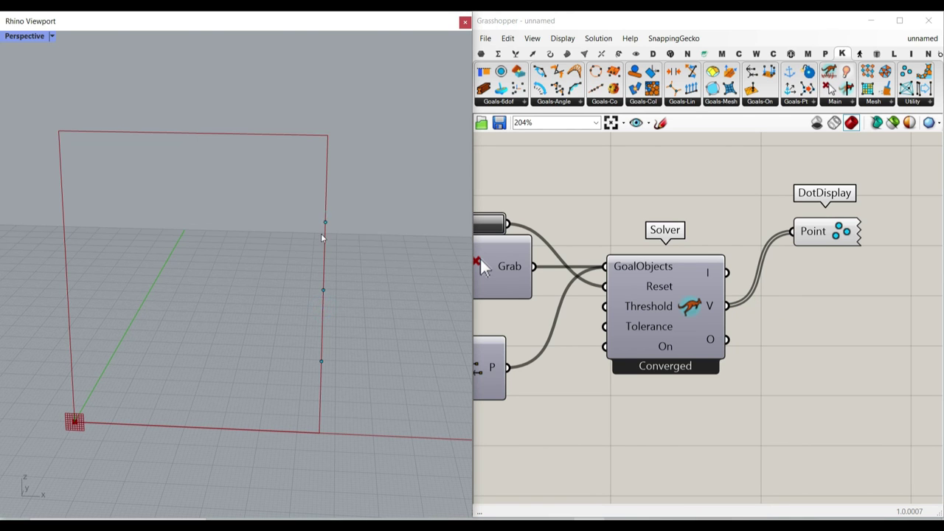
{"action": "scroll", "coordinate": [306, 294], "scroll_direction": "up", "scroll_amount": 4}
{"action": "scroll", "coordinate": [362, 317], "scroll_direction": "down", "scroll_amount": 6}
{"action": "right_click_drag", "start_coordinate": [310, 317], "coordinate": [334, 310], "text": "shift"}
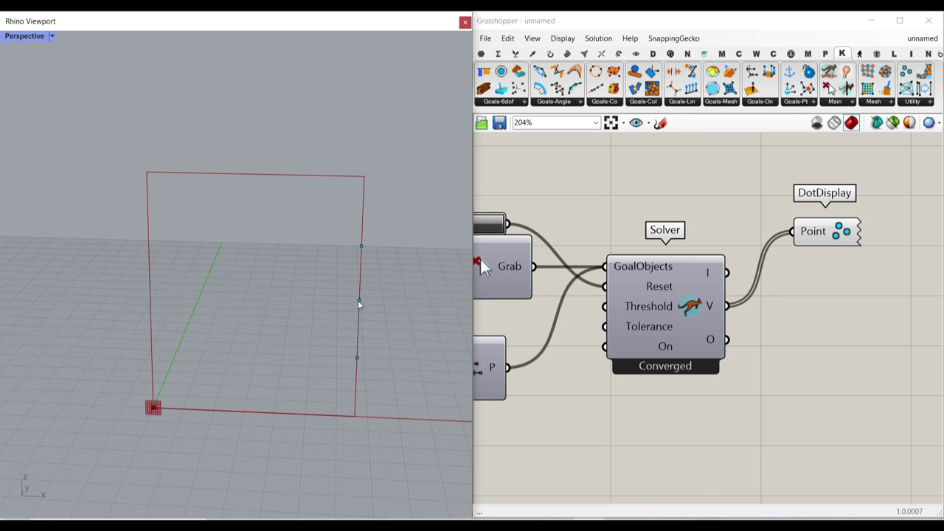
{"action": "left_click_drag", "start_coordinate": [358, 362], "coordinate": [357, 376]}
Step: Set the Divide Curve count to 3, reset the Solver, and move the lower division point down
{"action": "scroll", "coordinate": [640, 263], "scroll_direction": "down", "scroll_amount": 4}
{"action": "right_click_drag", "start_coordinate": [542, 295], "coordinate": [700, 291]}
{"action": "right_click_drag", "start_coordinate": [490, 317], "coordinate": [763, 312]}
{"action": "scroll", "coordinate": [633, 317], "scroll_direction": "up", "scroll_amount": 5}
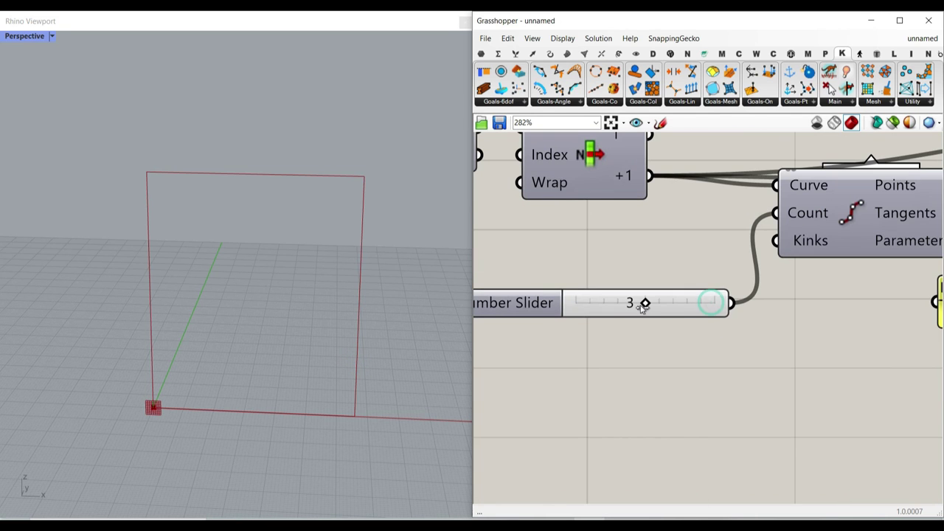
{"action": "scroll", "coordinate": [640, 308], "scroll_direction": "down", "scroll_amount": 6}
{"action": "right_click_drag", "start_coordinate": [914, 303], "coordinate": [760, 301]}
{"action": "right_click_drag", "start_coordinate": [922, 268], "coordinate": [719, 265]}
{"action": "scroll", "coordinate": [715, 223], "scroll_direction": "up", "scroll_amount": 4}
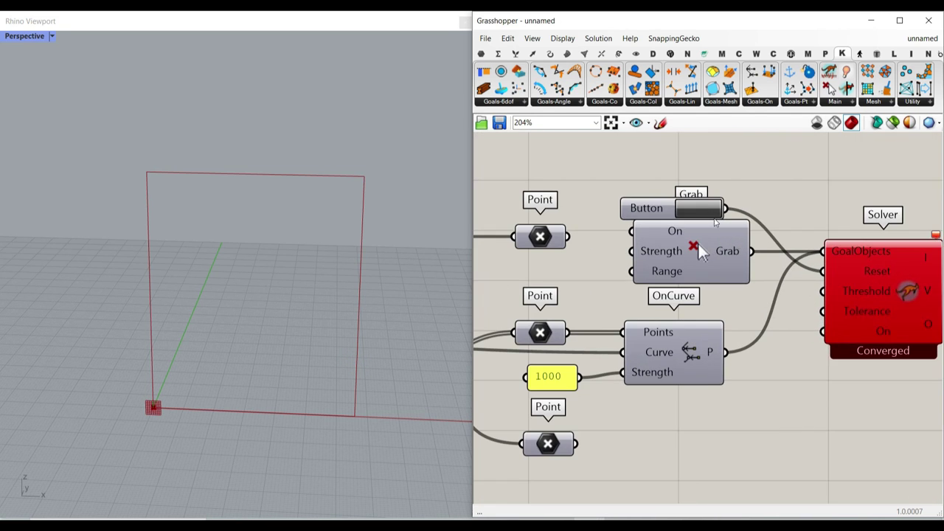
{"action": "left_click", "coordinate": [709, 210]}
{"action": "left_click_drag", "start_coordinate": [356, 340], "coordinate": [357, 360]}
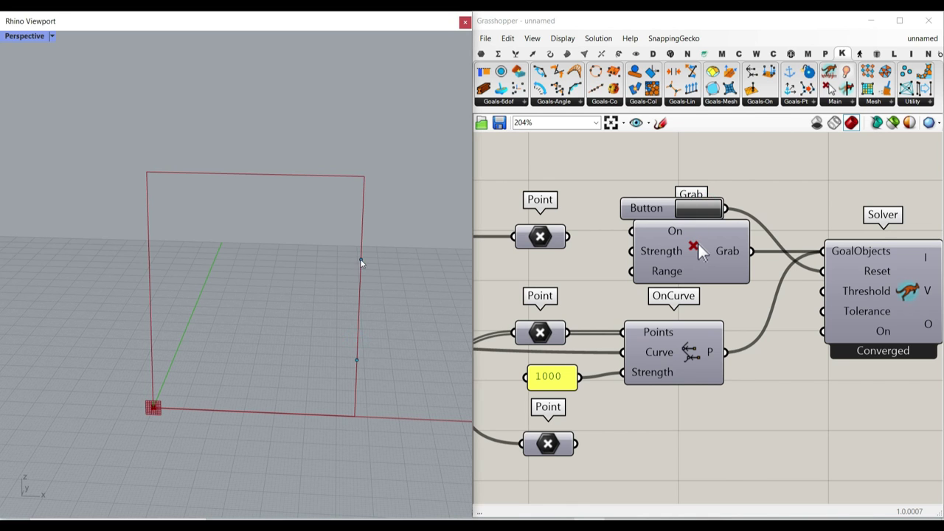
Step: Add a Line SDL component beyond the Solver and connect the Solver's V output to its Start input
{"action": "scroll", "coordinate": [368, 258], "scroll_direction": "down", "scroll_amount": 4}
{"action": "scroll", "coordinate": [769, 258], "scroll_direction": "down", "scroll_amount": 4}
{"action": "right_click_drag", "start_coordinate": [922, 255], "coordinate": [659, 282]}
{"action": "scroll", "coordinate": [656, 282], "scroll_direction": "up", "scroll_amount": 3}
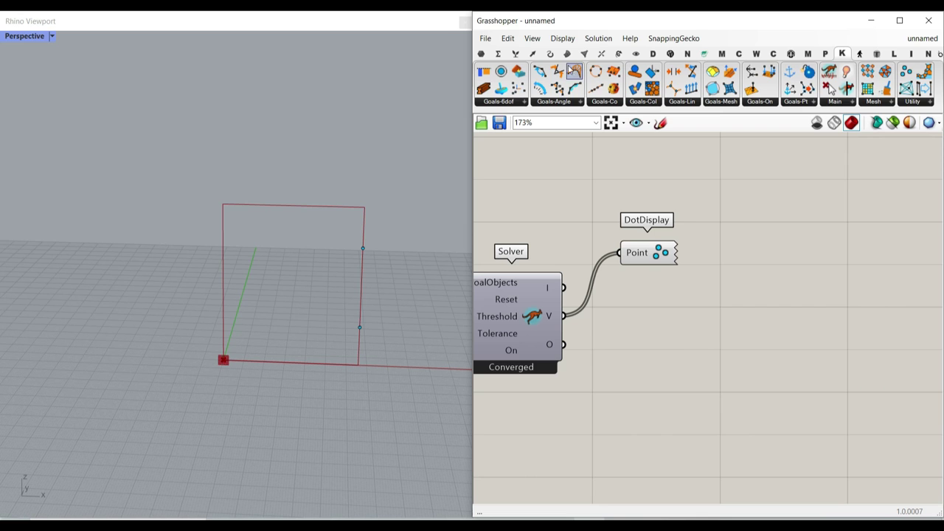
{"action": "left_click", "coordinate": [549, 53]}
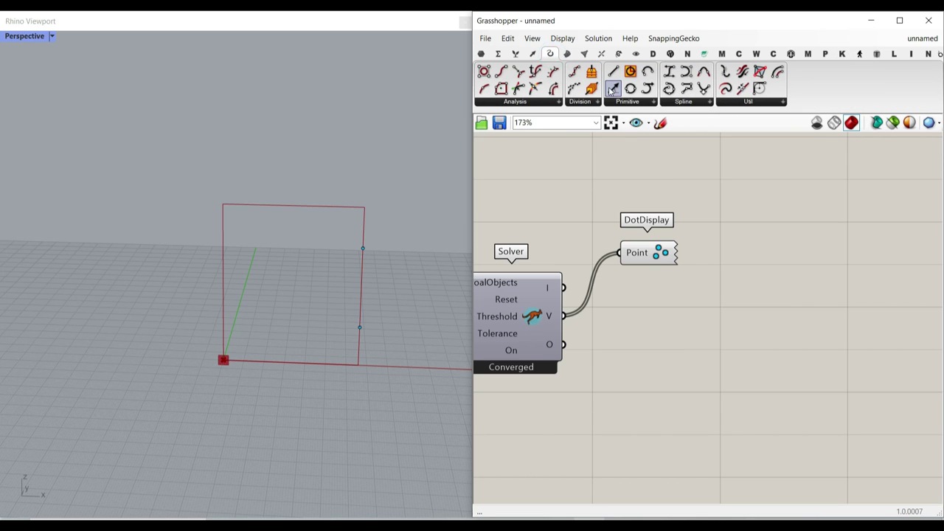
{"action": "left_click_drag", "start_coordinate": [612, 88], "coordinate": [643, 353]}
{"action": "scroll", "coordinate": [580, 342], "scroll_direction": "up", "scroll_amount": 2}
{"action": "left_click_drag", "start_coordinate": [555, 305], "coordinate": [599, 336]}
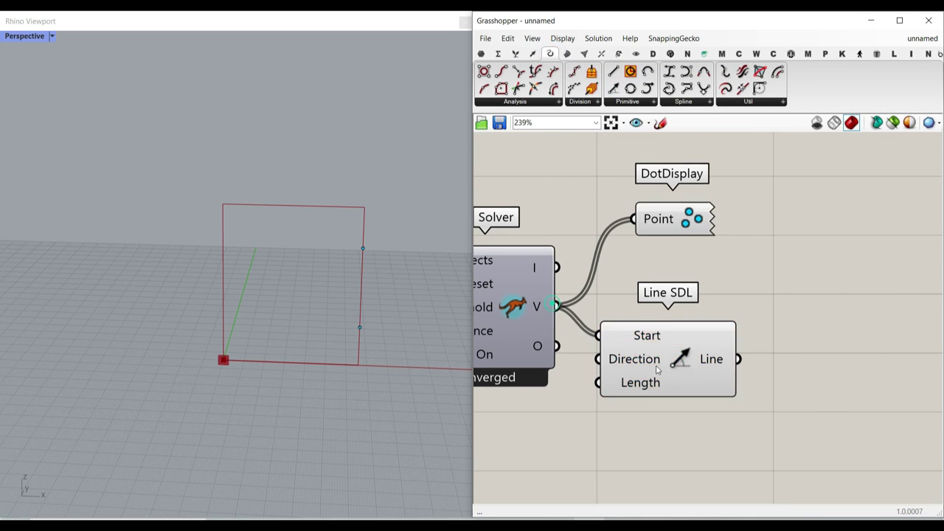
{"action": "left_click", "coordinate": [660, 369]}
{"action": "left_click_drag", "start_coordinate": [740, 320], "coordinate": [765, 340]}
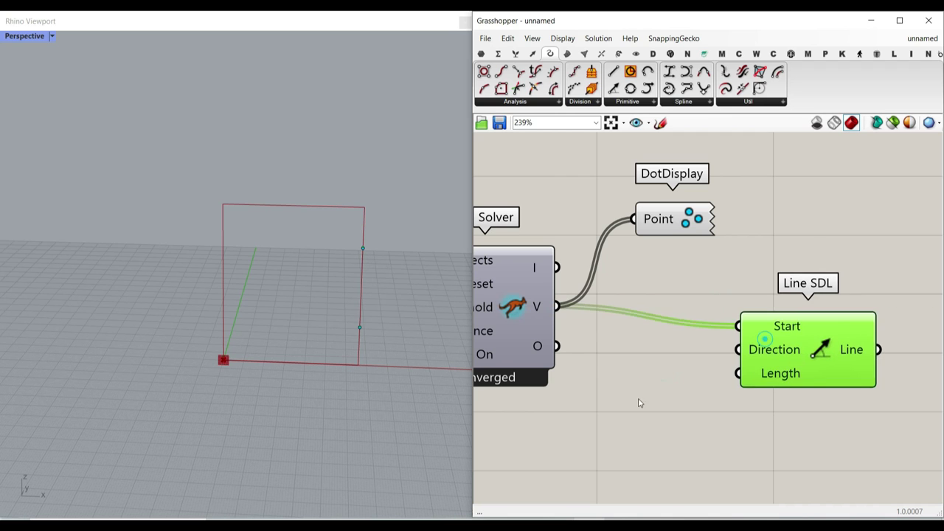
Step: Add a Unit X vector between the Solver and Line SDL and connect it to the Direction input
{"action": "double_click", "coordinate": [620, 399]}
{"action": "type", "text": "x"}
{"action": "left_click", "coordinate": [607, 355]}
{"action": "left_click_drag", "start_coordinate": [635, 399], "coordinate": [649, 423]}
{"action": "left_click_drag", "start_coordinate": [786, 360], "coordinate": [856, 345]}
{"action": "left_click_drag", "start_coordinate": [657, 424], "coordinate": [804, 332]}
Step: Set the expression of Line SDL's Direction input to -x
{"action": "right_click", "coordinate": [843, 330]}
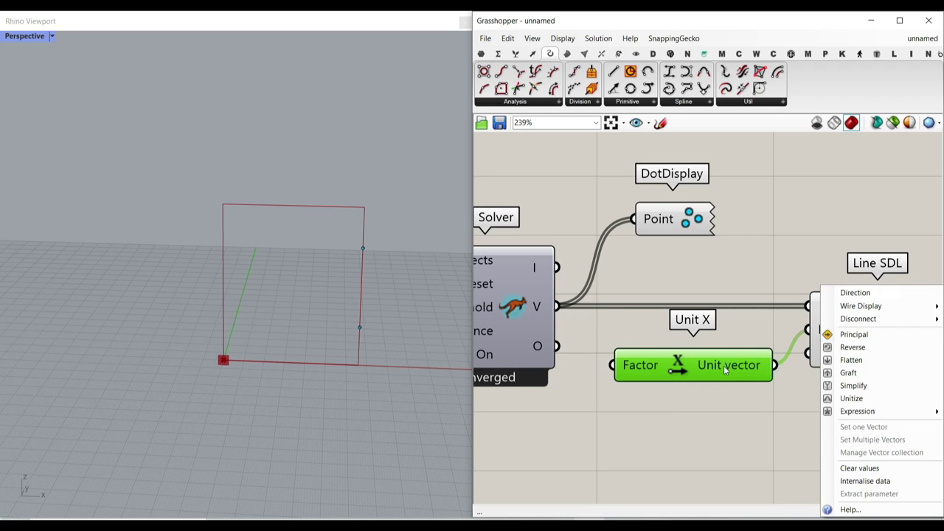
{"action": "mouse_move", "coordinate": [857, 410]}
{"action": "left_click", "coordinate": [755, 427]}
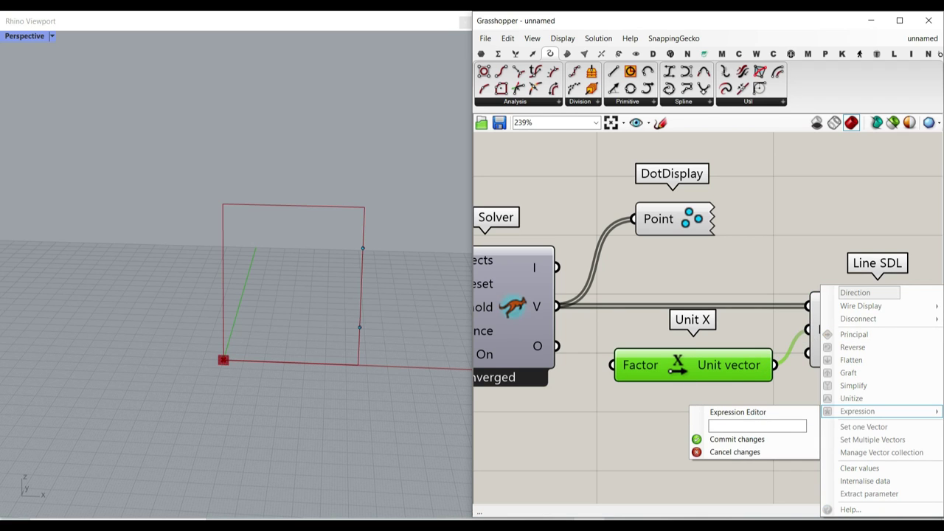
{"action": "type", "text": "-x"}
{"action": "left_click", "coordinate": [760, 436]}
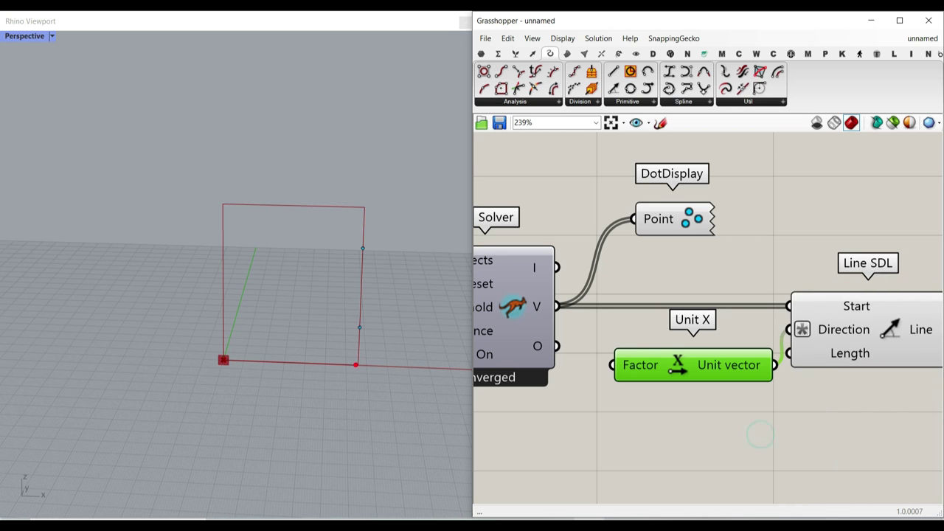
{"action": "key", "text": "Escape"}
Step: Temporarily preview the List Item outputs to examine which rectangle edges they return
{"action": "scroll", "coordinate": [709, 400], "scroll_direction": "down", "scroll_amount": 4}
{"action": "right_click_drag", "start_coordinate": [597, 396], "coordinate": [937, 348]}
{"action": "right_click_drag", "start_coordinate": [516, 265], "coordinate": [850, 268]}
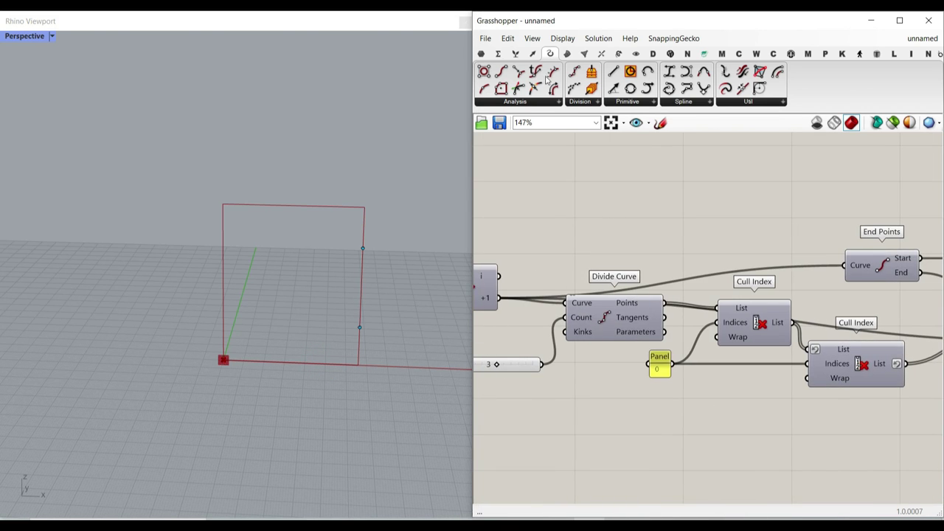
{"action": "right_click_drag", "start_coordinate": [558, 285], "coordinate": [756, 269]}
{"action": "scroll", "coordinate": [674, 271], "scroll_direction": "up", "scroll_amount": 3}
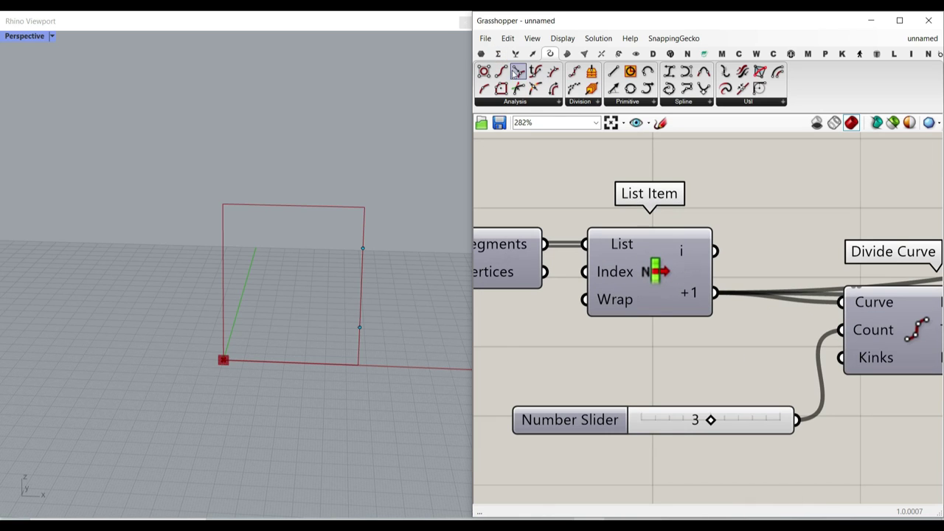
{"action": "right_click", "coordinate": [660, 271]}
{"action": "left_click", "coordinate": [685, 284]}
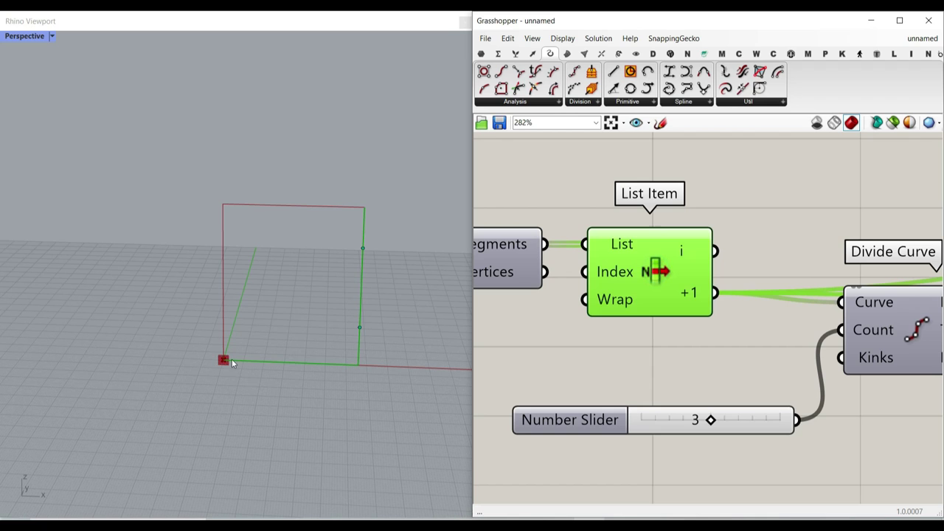
{"action": "right_click", "coordinate": [654, 256]}
{"action": "left_click", "coordinate": [662, 276]}
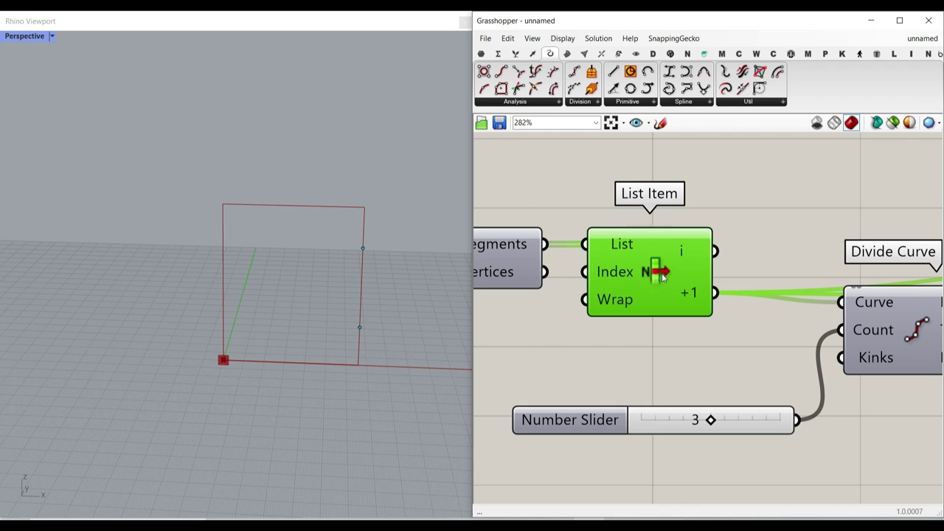
Step: Add a Number parameter beside List Item and connect the i output to it to get the bottom edge's length
{"action": "left_click", "coordinate": [483, 56]}
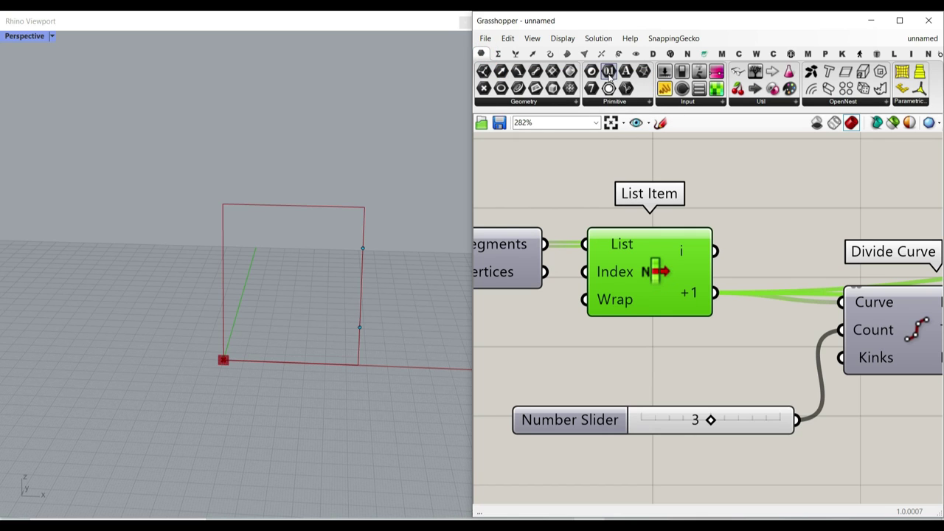
{"action": "left_click_drag", "start_coordinate": [609, 78], "coordinate": [755, 215]}
{"action": "right_click_drag", "start_coordinate": [755, 215], "coordinate": [663, 232]}
{"action": "left_click_drag", "start_coordinate": [624, 269], "coordinate": [687, 238]}
{"action": "mouse_move", "coordinate": [689, 247]}
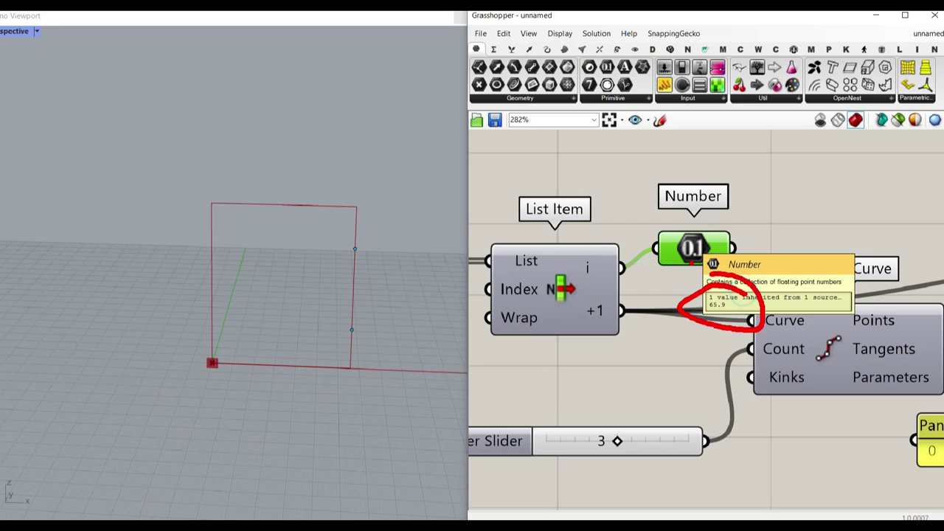
Step: Place the Number parameter below Unit X, connect it to Line SDL's Length input, and pull the upper division point down
{"action": "scroll", "coordinate": [676, 250], "scroll_direction": "down", "scroll_amount": 3}
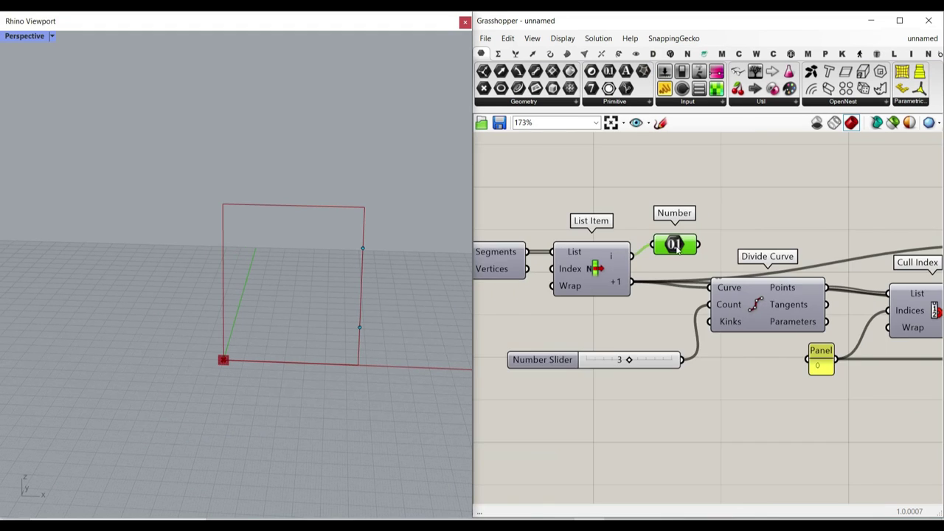
{"action": "right_click_drag", "start_coordinate": [678, 249], "coordinate": [520, 282]}
{"action": "scroll", "coordinate": [567, 250], "scroll_direction": "down", "scroll_amount": 7}
{"action": "left_click_drag", "start_coordinate": [521, 281], "coordinate": [853, 284]}
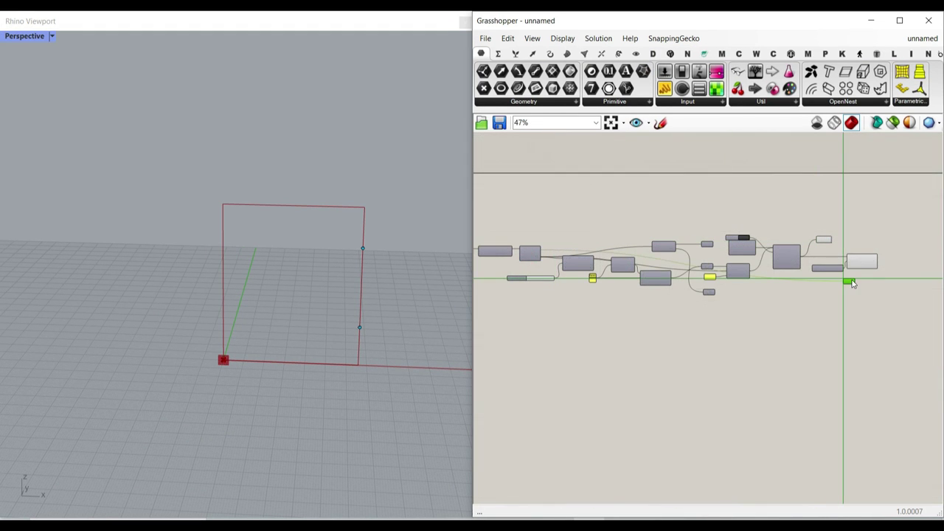
{"action": "scroll", "coordinate": [851, 284], "scroll_direction": "up", "scroll_amount": 5}
{"action": "left_click_drag", "start_coordinate": [707, 315], "coordinate": [781, 248]}
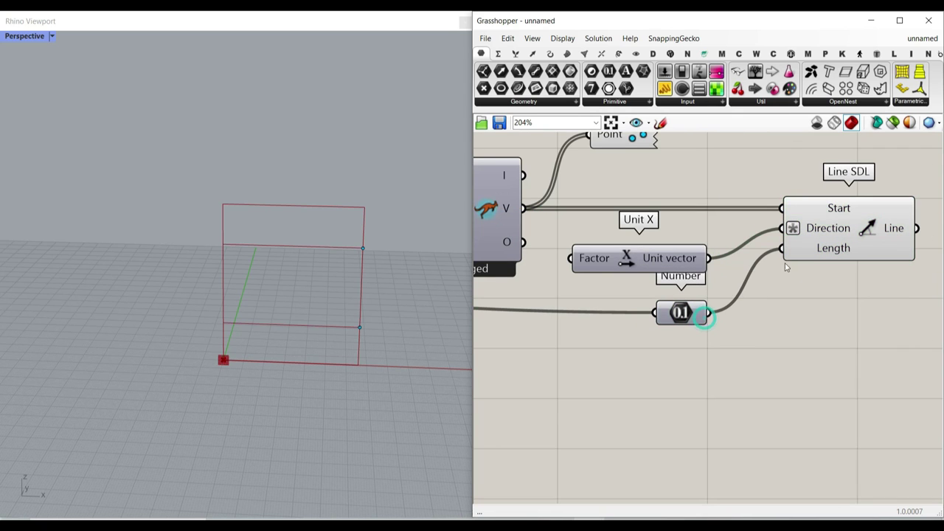
{"action": "left_click", "coordinate": [357, 327]}
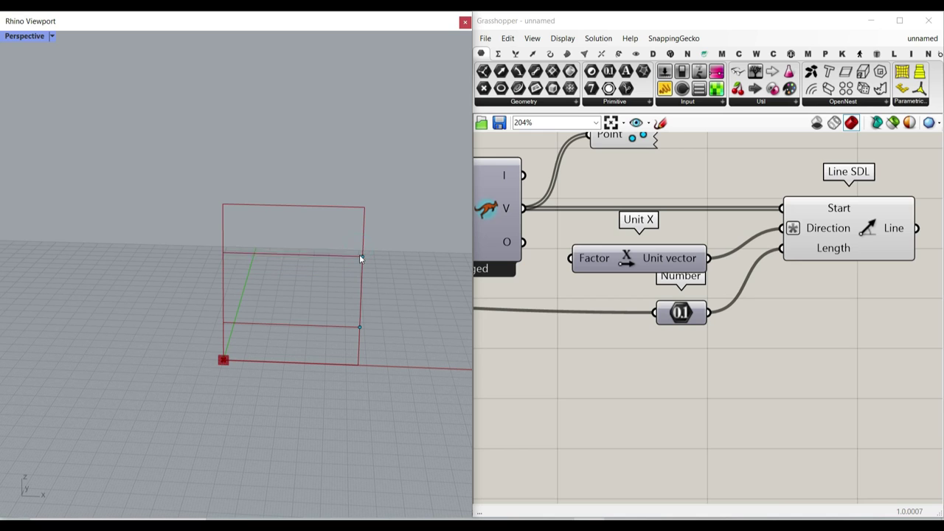
Step: Increase the Divide Curve count to produce four rows and reset the Solver
{"action": "right_click_drag", "start_coordinate": [620, 258], "coordinate": [647, 250]}
{"action": "scroll", "coordinate": [649, 252], "scroll_direction": "down", "scroll_amount": 4}
{"action": "right_click_drag", "start_coordinate": [513, 301], "coordinate": [930, 292]}
{"action": "scroll", "coordinate": [659, 261], "scroll_direction": "up", "scroll_amount": 6}
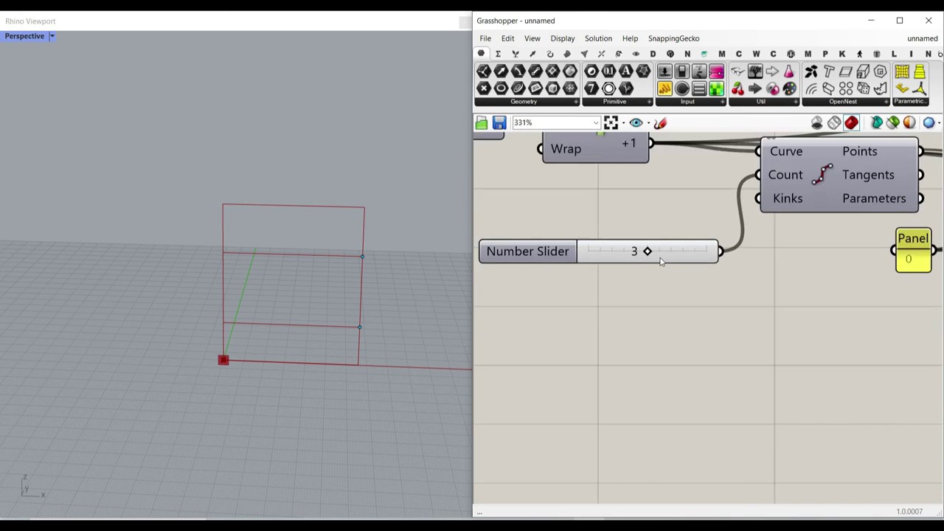
{"action": "left_click_drag", "start_coordinate": [645, 252], "coordinate": [695, 256]}
{"action": "scroll", "coordinate": [705, 286], "scroll_direction": "down", "scroll_amount": 2}
{"action": "right_click_drag", "start_coordinate": [818, 254], "coordinate": [546, 290]}
{"action": "right_click_drag", "start_coordinate": [938, 241], "coordinate": [599, 268]}
{"action": "left_click", "coordinate": [691, 210]}
Step: Move the division points along the right edge to give the four rows unequal heights
{"action": "left_click", "coordinate": [358, 336]}
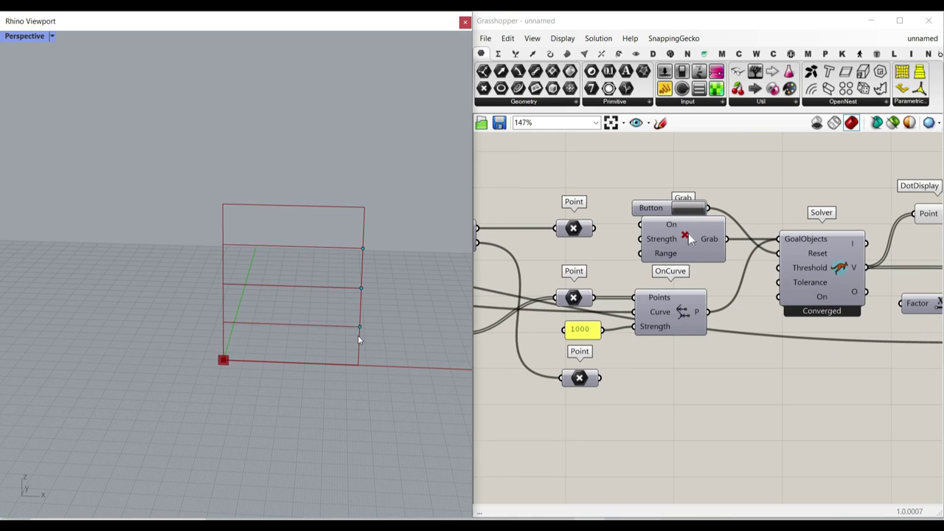
{"action": "left_click_drag", "start_coordinate": [362, 255], "coordinate": [362, 244]}
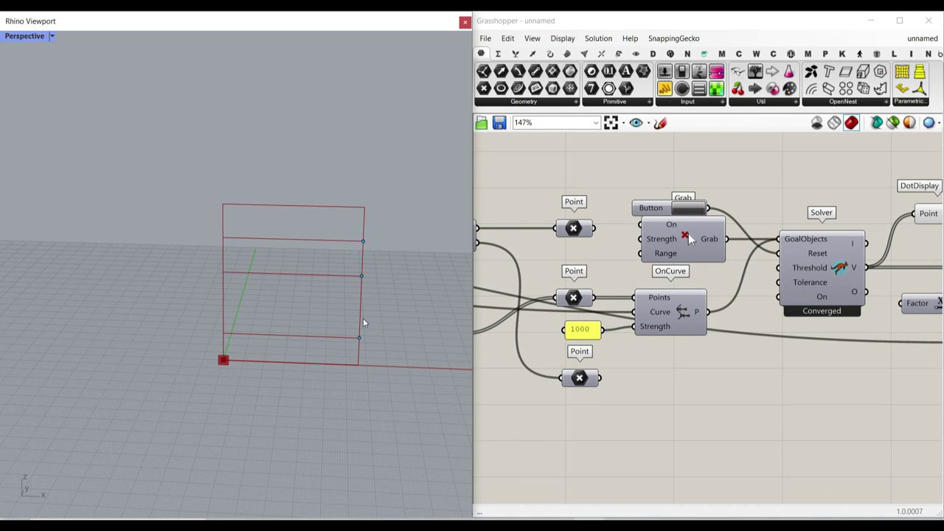
{"action": "scroll", "coordinate": [351, 303], "scroll_direction": "up", "scroll_amount": 2}
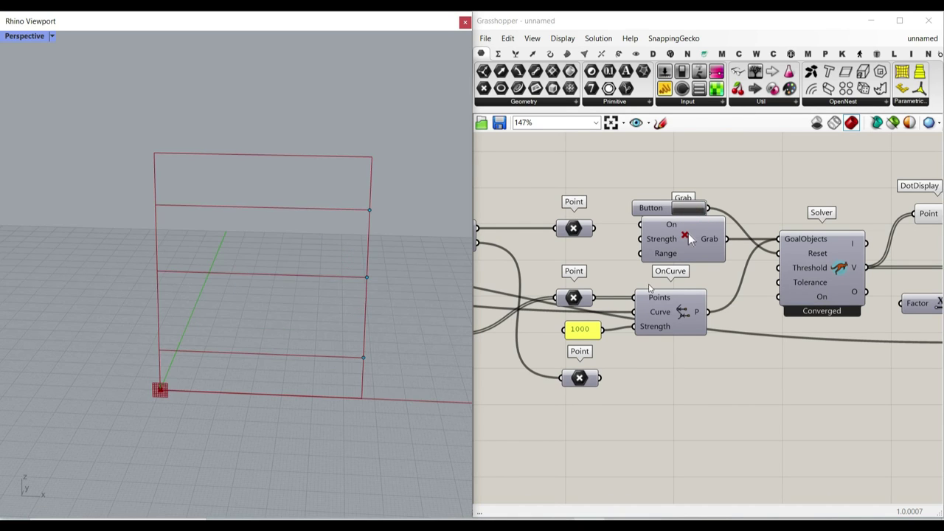
Step: Hide the preview of the XZ Plane component
{"action": "scroll", "coordinate": [649, 287], "scroll_direction": "down", "scroll_amount": 5}
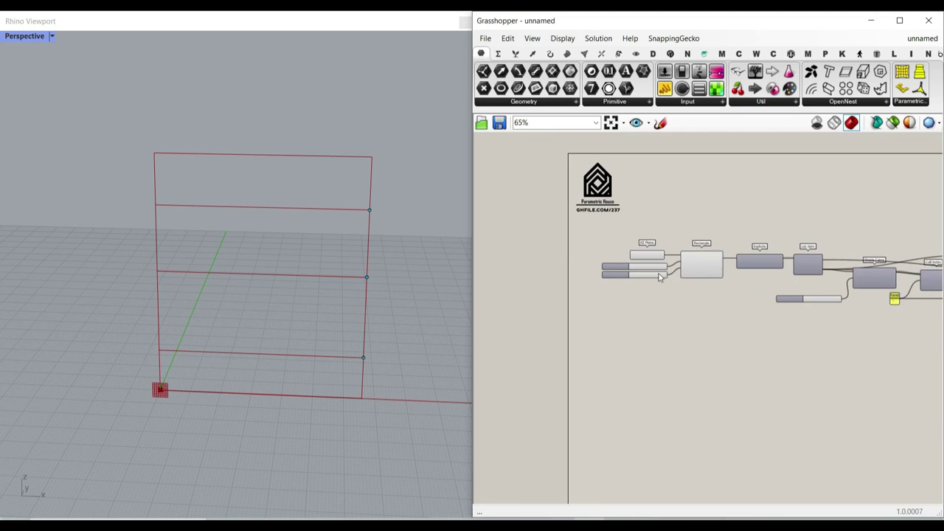
{"action": "scroll", "coordinate": [657, 269], "scroll_direction": "up", "scroll_amount": 4}
{"action": "right_click", "coordinate": [634, 244]}
{"action": "left_click", "coordinate": [649, 268]}
Step: Add a Curve parameter after Line SDL and connect the Line output to it
{"action": "scroll", "coordinate": [679, 316], "scroll_direction": "down", "scroll_amount": 6}
{"action": "right_click_drag", "start_coordinate": [930, 279], "coordinate": [865, 280]}
{"action": "scroll", "coordinate": [565, 299], "scroll_direction": "up", "scroll_amount": 8}
{"action": "left_click", "coordinate": [582, 293]}
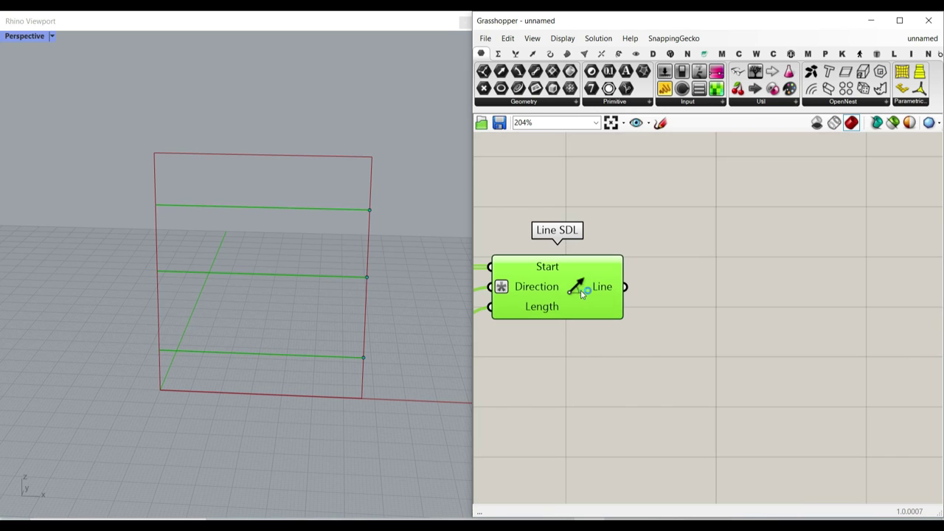
{"action": "scroll", "coordinate": [234, 236], "scroll_direction": "up", "scroll_amount": 2}
{"action": "left_click", "coordinate": [216, 339]}
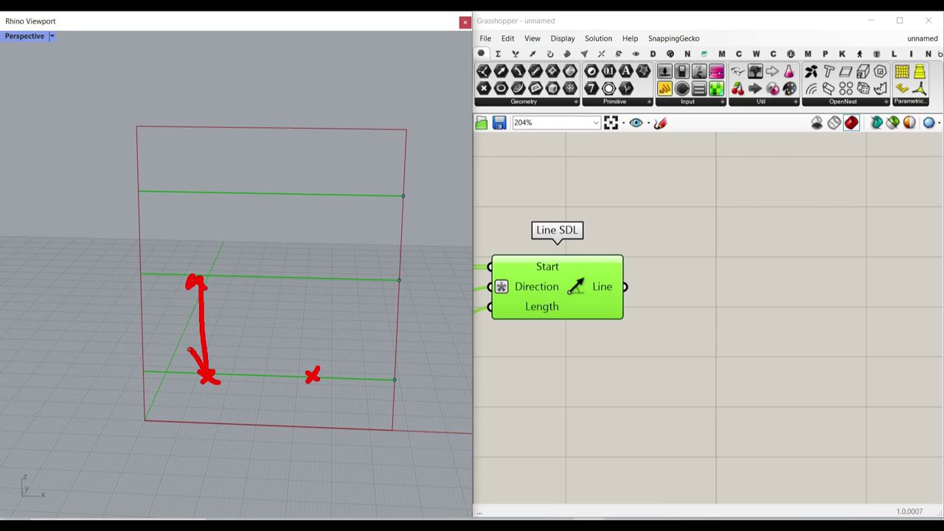
{"action": "key", "text": "Escape"}
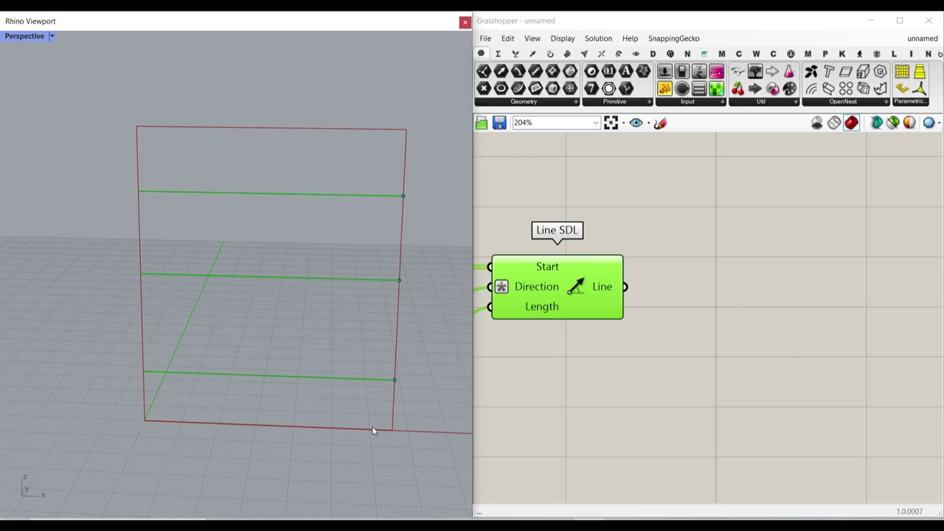
{"action": "right_click_drag", "start_coordinate": [608, 318], "coordinate": [647, 348]}
{"action": "left_click", "coordinate": [784, 346]}
{"action": "left_click_drag", "start_coordinate": [663, 317], "coordinate": [777, 345]}
Step: Hide the preview of the Line SDL component, leaving the new Curve parameter visible
{"action": "right_click_drag", "start_coordinate": [756, 348], "coordinate": [883, 340]}
{"action": "scroll", "coordinate": [884, 340], "scroll_direction": "down", "scroll_amount": 6}
{"action": "scroll", "coordinate": [885, 338], "scroll_direction": "down", "scroll_amount": 5}
{"action": "left_click_drag", "start_coordinate": [870, 364], "coordinate": [801, 329]}
{"action": "middle_click", "coordinate": [830, 282]}
{"action": "left_click", "coordinate": [852, 302]}
{"action": "left_click", "coordinate": [848, 287]}
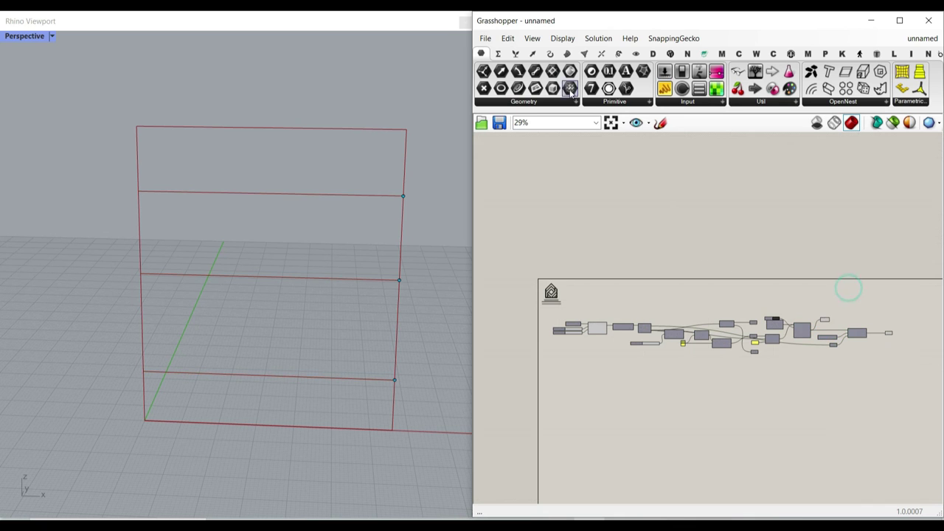
Step: Add a second Curve parameter near List Item and connect the i output to it for the bottom edge
{"action": "scroll", "coordinate": [647, 335], "scroll_direction": "up", "scroll_amount": 8}
{"action": "double_click", "coordinate": [645, 420]}
{"action": "left_click", "coordinate": [665, 416]}
{"action": "right_click_drag", "start_coordinate": [635, 364], "coordinate": [599, 334]}
{"action": "scroll", "coordinate": [639, 297], "scroll_direction": "up", "scroll_amount": 4}
{"action": "left_click_drag", "start_coordinate": [638, 240], "coordinate": [591, 469]}
Step: Place the bottom-edge Curve parameter directly above the Curve parameter that holds the row lines
{"action": "left_click_drag", "start_coordinate": [621, 469], "coordinate": [675, 446]}
{"action": "right_click_drag", "start_coordinate": [689, 453], "coordinate": [559, 404]}
{"action": "scroll", "coordinate": [558, 405], "scroll_direction": "down", "scroll_amount": 5}
{"action": "left_click_drag", "start_coordinate": [559, 405], "coordinate": [764, 342]}
{"action": "scroll", "coordinate": [526, 407], "scroll_direction": "down", "scroll_amount": 5}
{"action": "scroll", "coordinate": [826, 373], "scroll_direction": "up", "scroll_amount": 6}
{"action": "scroll", "coordinate": [805, 373], "scroll_direction": "up", "scroll_amount": 4}
{"action": "right_click_drag", "start_coordinate": [715, 318], "coordinate": [589, 242]}
{"action": "left_click_drag", "start_coordinate": [642, 267], "coordinate": [622, 266]}
{"action": "left_click_drag", "start_coordinate": [639, 274], "coordinate": [636, 270]}
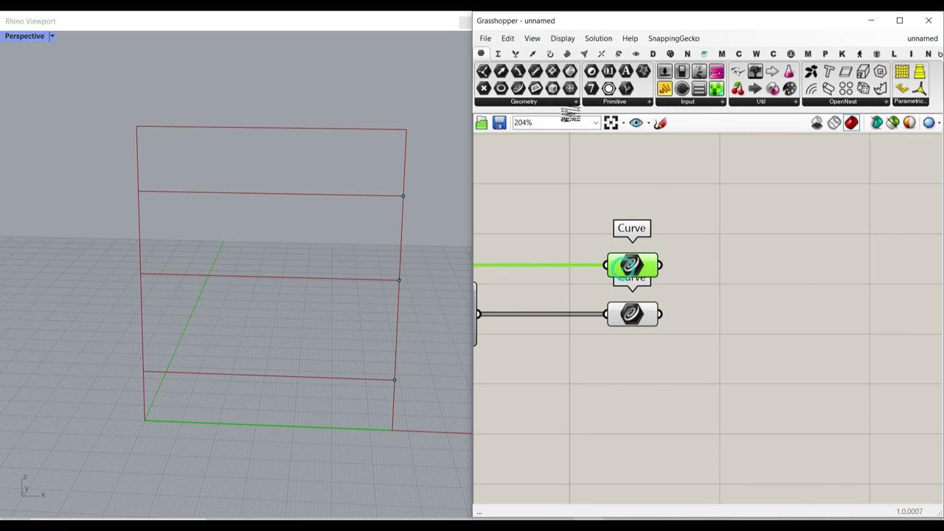
Step: Add a new Curve parameter and merge the bottom-edge and row-line Curve parameters into it, bottom edge first
{"action": "left_click", "coordinate": [755, 295]}
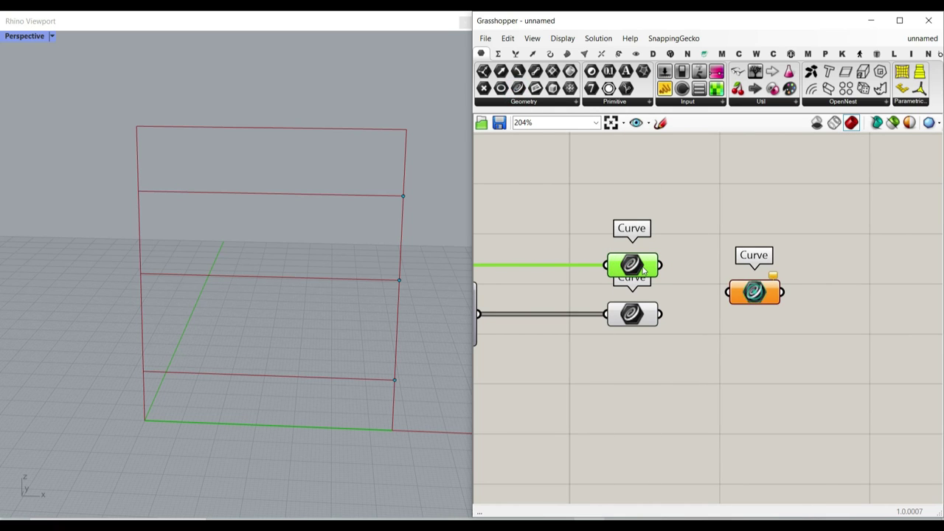
{"action": "left_click_drag", "start_coordinate": [661, 265], "coordinate": [727, 292]}
{"action": "left_click_drag", "start_coordinate": [658, 316], "coordinate": [751, 293]}
{"action": "mouse_move", "coordinate": [751, 292]}
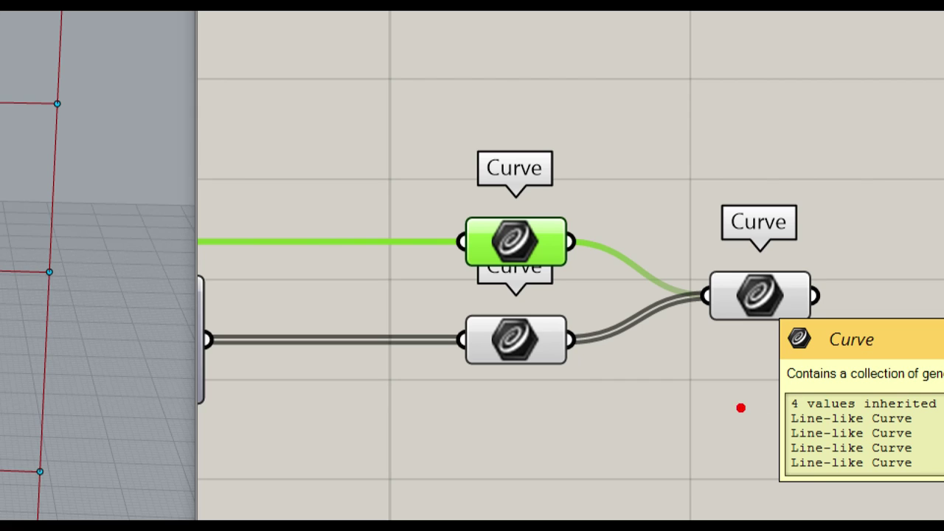
{"action": "left_click_drag", "start_coordinate": [696, 395], "coordinate": [696, 444]}
{"action": "left_click_drag", "start_coordinate": [729, 403], "coordinate": [718, 416]}
{"action": "mouse_move", "coordinate": [732, 382]}
{"action": "left_mouse_down"}
{"action": "mouse_move", "coordinate": [745, 439]}
{"action": "mouse_move", "coordinate": [697, 498]}
{"action": "mouse_move", "coordinate": [703, 514]}
{"action": "left_mouse_up"}
{"action": "mouse_move", "coordinate": [732, 466]}
{"action": "left_mouse_down"}
{"action": "mouse_move", "coordinate": [718, 490]}
{"action": "mouse_move", "coordinate": [727, 479]}
{"action": "mouse_move", "coordinate": [752, 490]}
{"action": "mouse_move", "coordinate": [748, 505]}
{"action": "left_mouse_up"}
{"action": "left_click_drag", "start_coordinate": [778, 465], "coordinate": [765, 466]}
{"action": "mouse_move", "coordinate": [790, 447]}
{"action": "left_mouse_down"}
{"action": "mouse_move", "coordinate": [800, 472]}
{"action": "mouse_move", "coordinate": [796, 518]}
{"action": "left_mouse_up"}
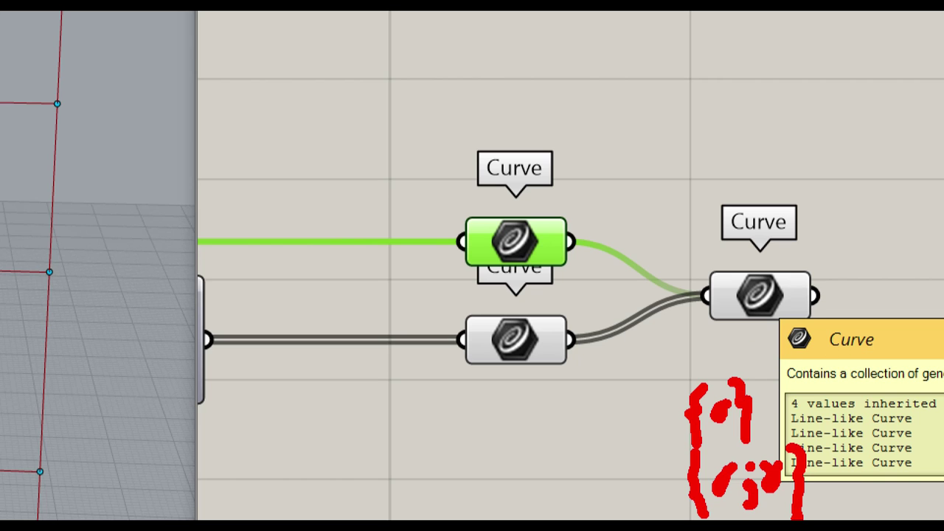
{"action": "mouse_move", "coordinate": [537, 208]}
{"action": "left_mouse_down"}
{"action": "mouse_move", "coordinate": [542, 263]}
{"action": "mouse_move", "coordinate": [565, 236]}
{"action": "left_mouse_up"}
{"action": "left_click_drag", "start_coordinate": [552, 306], "coordinate": [549, 365]}
{"action": "mouse_move", "coordinate": [533, 334]}
{"action": "left_mouse_down"}
{"action": "mouse_move", "coordinate": [552, 366]}
{"action": "mouse_move", "coordinate": [582, 337]}
{"action": "left_mouse_up"}
{"action": "key", "text": "Escape"}
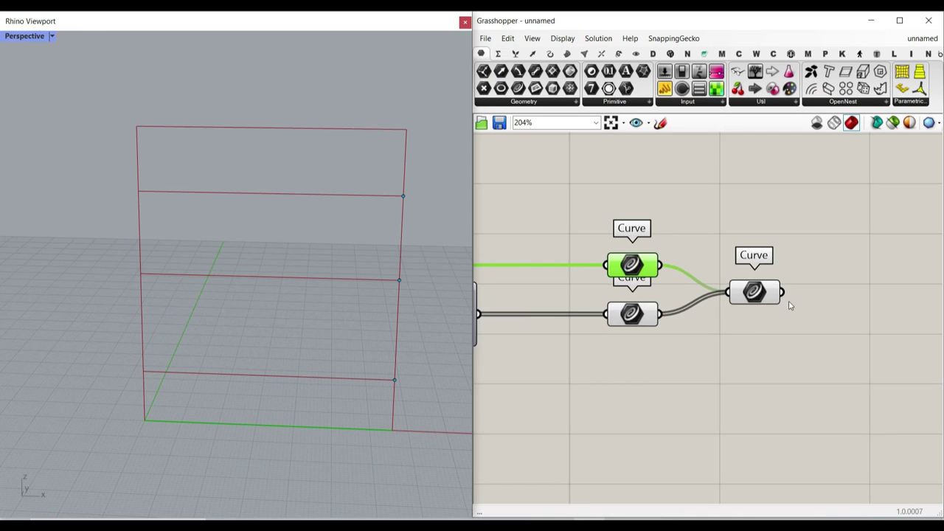
Step: Hide the previews of the bottom-edge and row-line Curve parameters, leaving the merged Curve parameter shown
{"action": "right_click_drag", "start_coordinate": [793, 297], "coordinate": [696, 339]}
{"action": "scroll", "coordinate": [671, 339], "scroll_direction": "down", "scroll_amount": 5}
{"action": "left_click_drag", "start_coordinate": [659, 298], "coordinate": [788, 366]}
{"action": "right_click", "coordinate": [689, 264]}
{"action": "left_click", "coordinate": [723, 283]}
{"action": "scroll", "coordinate": [649, 339], "scroll_direction": "up", "scroll_amount": 8}
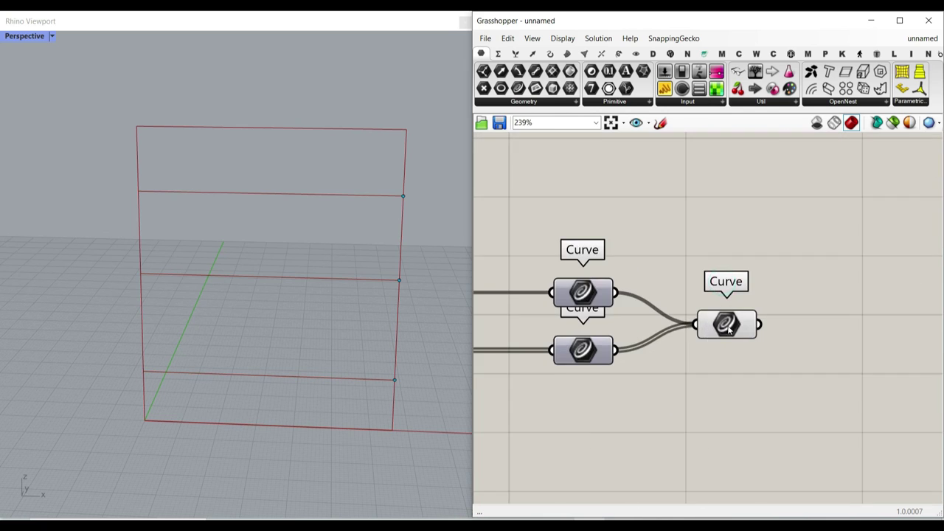
Step: Add a Divide Curve component after the merged Curve parameter and connect the curves to its Curve input
{"action": "left_click", "coordinate": [550, 54]}
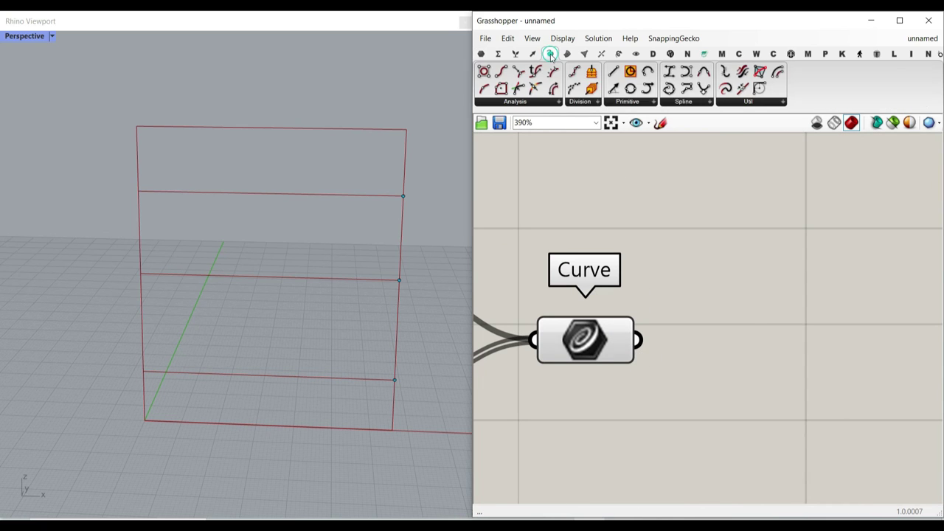
{"action": "left_click_drag", "start_coordinate": [576, 74], "coordinate": [774, 321]}
{"action": "scroll", "coordinate": [765, 289], "scroll_direction": "down", "scroll_amount": 1}
{"action": "left_click_drag", "start_coordinate": [633, 243], "coordinate": [700, 256]}
{"action": "right_click_drag", "start_coordinate": [616, 277], "coordinate": [636, 244]}
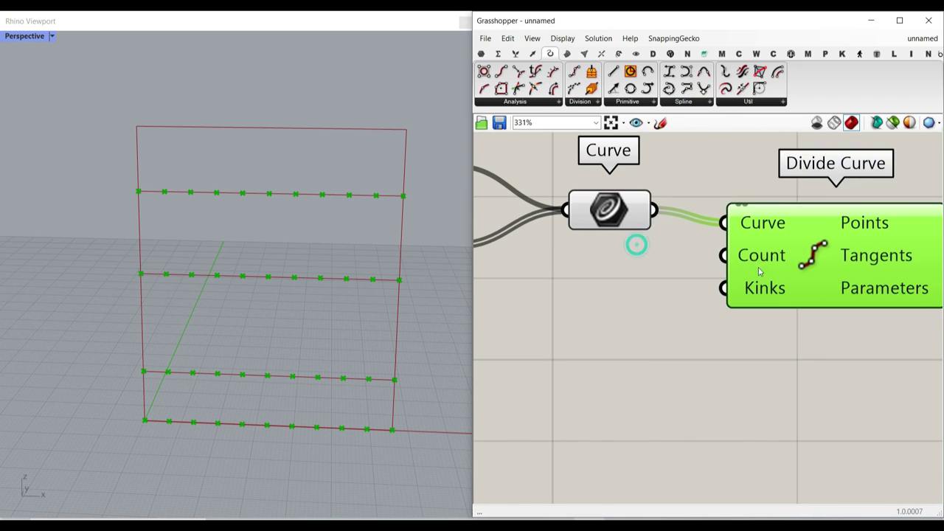
{"action": "left_click_drag", "start_coordinate": [759, 268], "coordinate": [812, 305]}
{"action": "right_click_drag", "start_coordinate": [620, 323], "coordinate": [653, 330]}
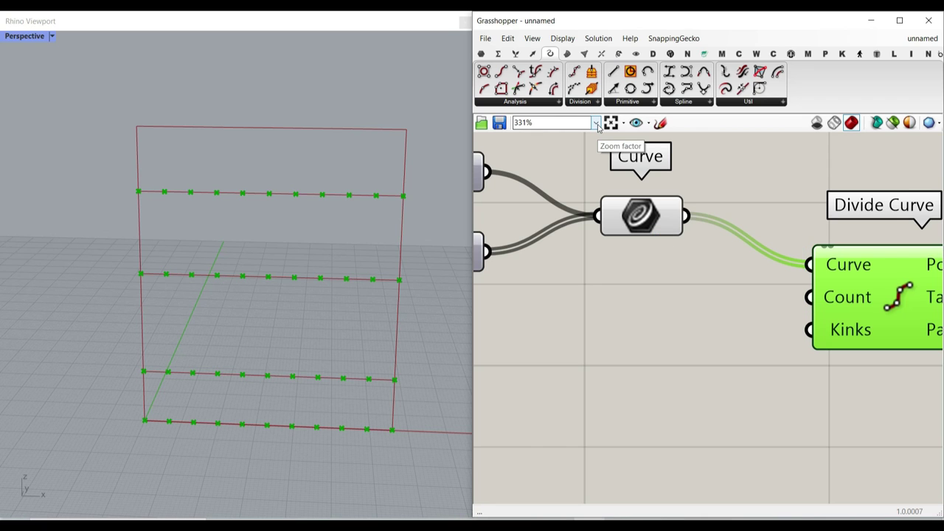
Step: Add a Gene Pool below the merged Curve parameter
{"action": "left_click", "coordinate": [480, 54]}
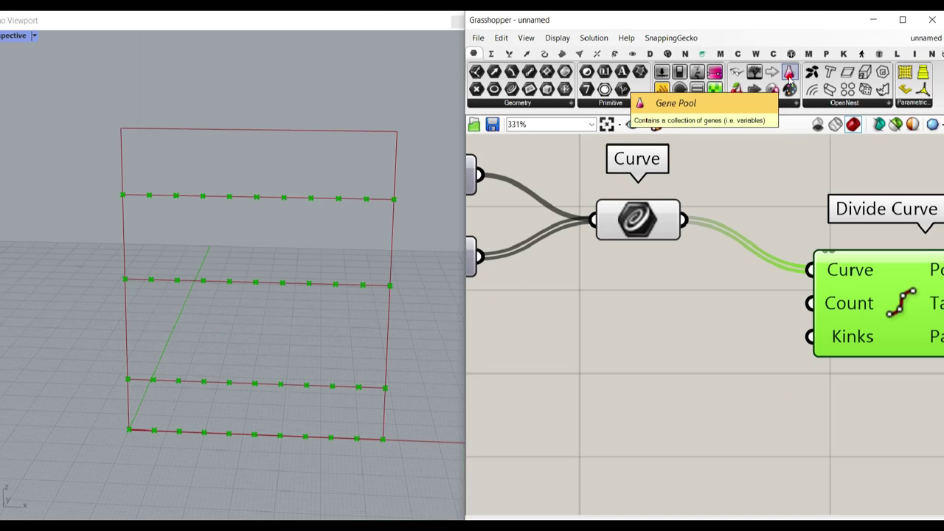
{"action": "left_click_drag", "start_coordinate": [789, 72], "coordinate": [668, 369]}
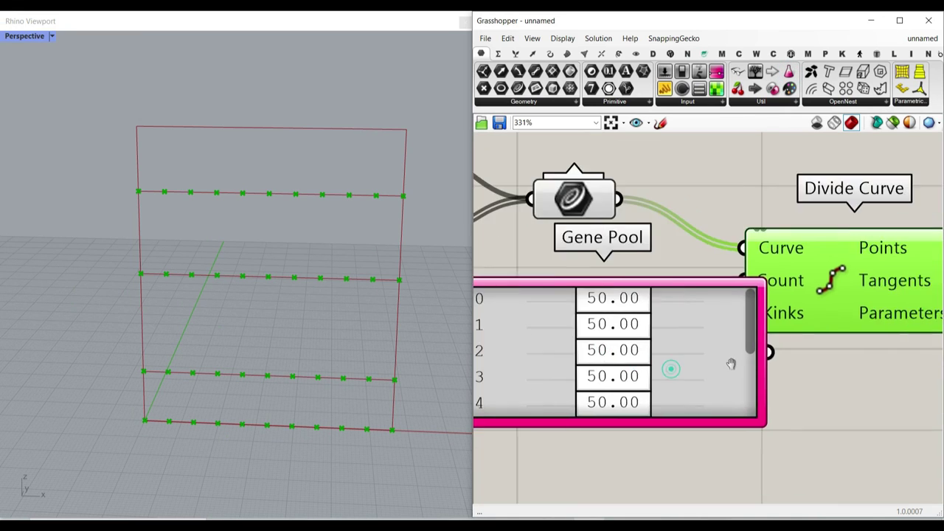
{"action": "scroll", "coordinate": [701, 360], "scroll_direction": "down", "scroll_amount": 3}
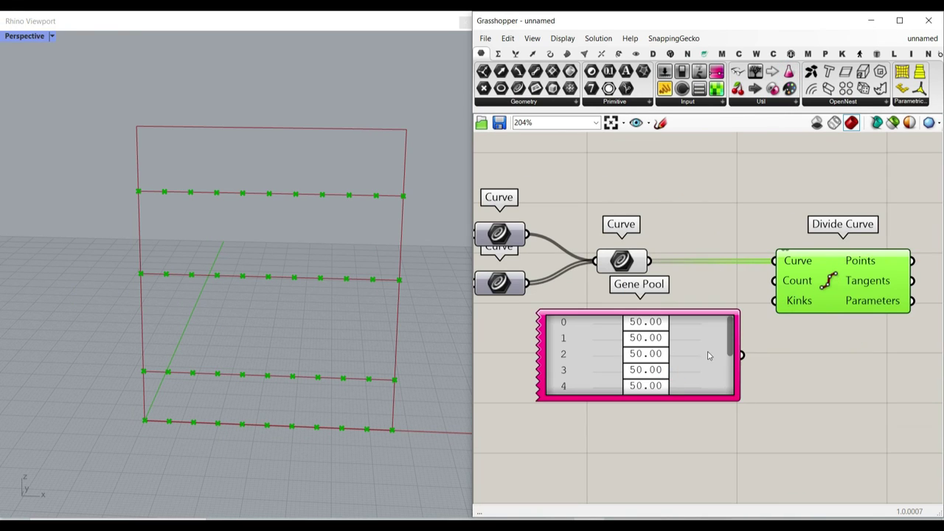
Step: Configure the Gene Pool with a gene count of 4, 0 decimals, a minimum of 1 and a reduced maximum
{"action": "double_click", "coordinate": [708, 355]}
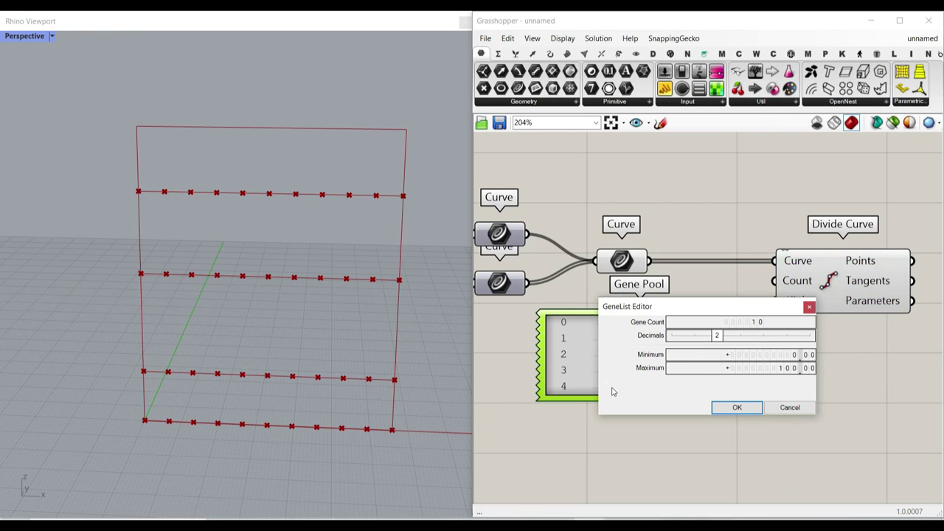
{"action": "double_click", "coordinate": [760, 330]}
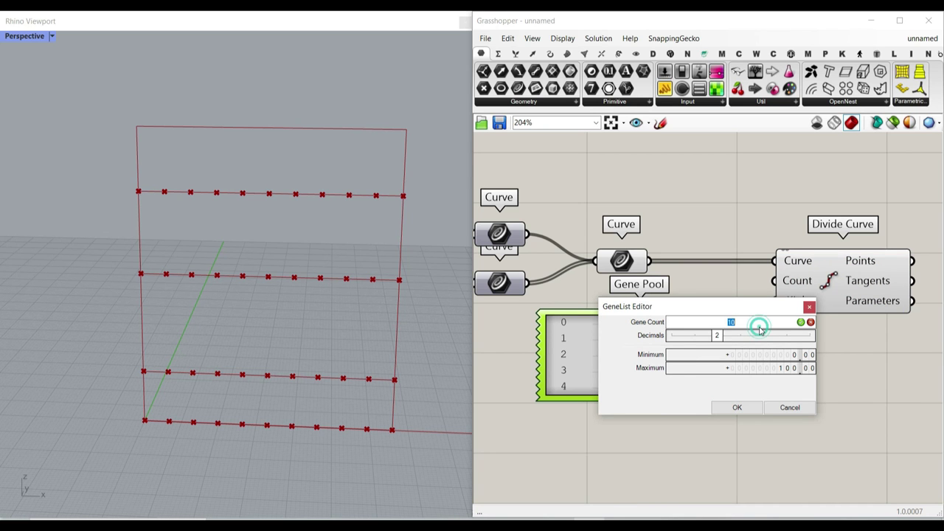
{"action": "left_click", "coordinate": [800, 321]}
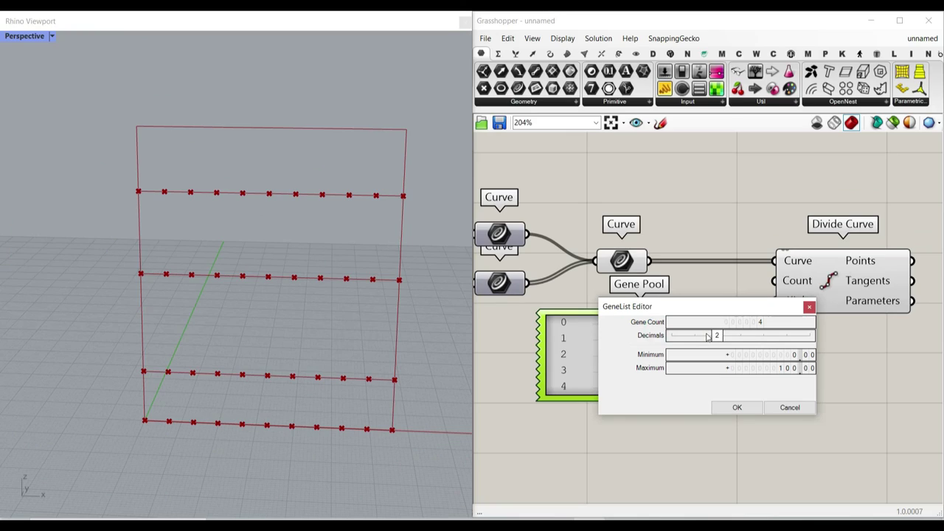
{"action": "left_click_drag", "start_coordinate": [706, 336], "coordinate": [671, 335]}
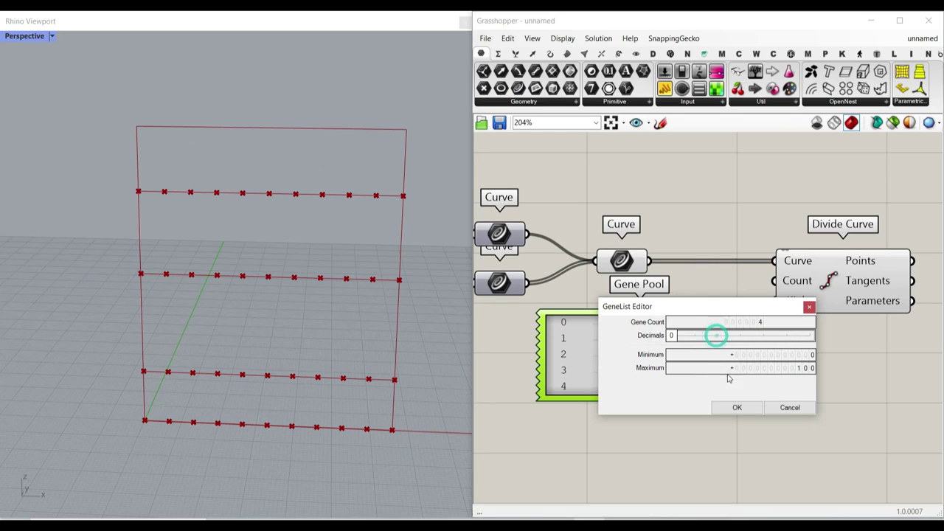
{"action": "double_click", "coordinate": [798, 357]}
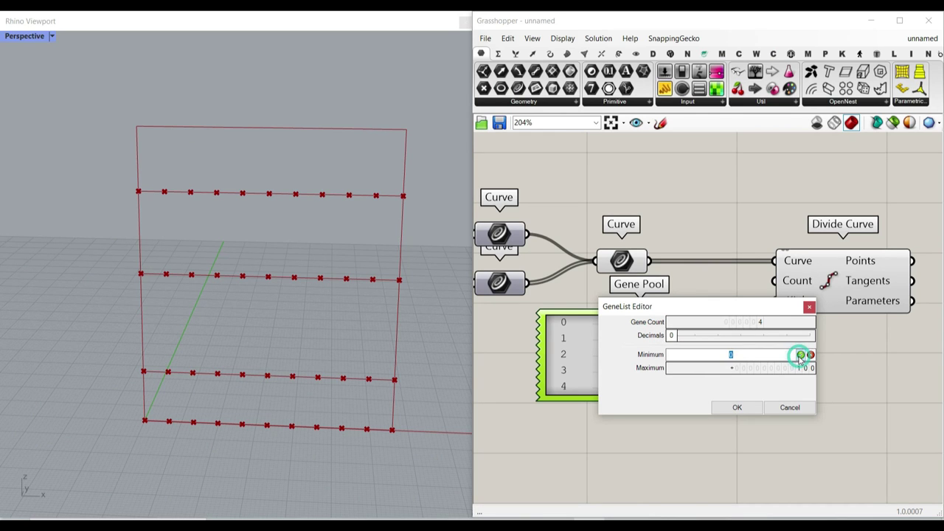
{"action": "left_click", "coordinate": [800, 355]}
{"action": "double_click", "coordinate": [794, 369]}
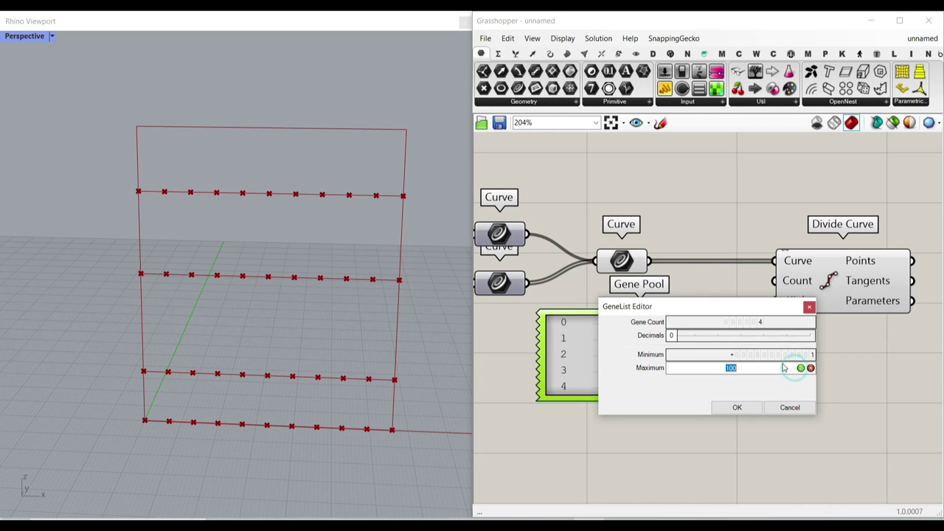
{"action": "key", "text": "Return"}
{"action": "left_click", "coordinate": [736, 407]}
Step: Connect the Gene Pool to Divide Curve's Count input and set its genes to 1, 2, 4 and 2
{"action": "left_click_drag", "start_coordinate": [742, 357], "coordinate": [771, 281]}
{"action": "left_click_drag", "start_coordinate": [648, 324], "coordinate": [574, 326]}
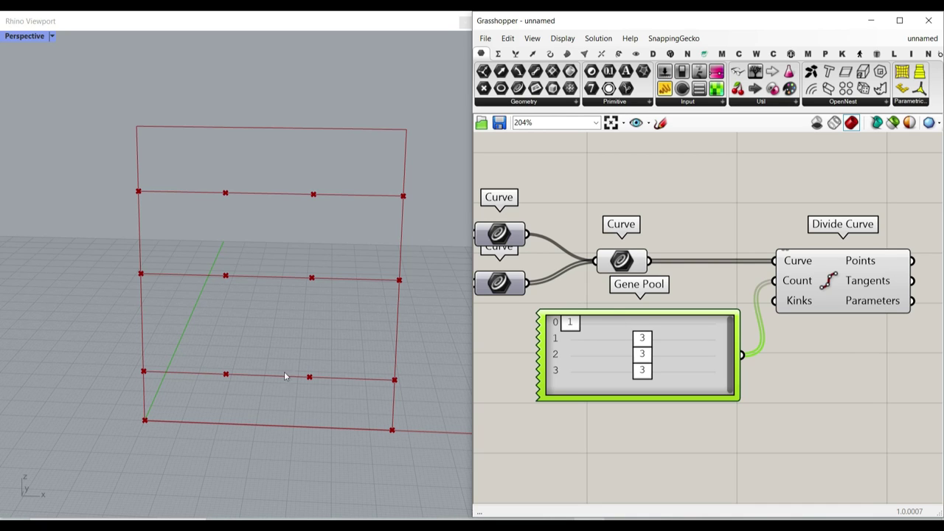
{"action": "left_click_drag", "start_coordinate": [644, 341], "coordinate": [606, 370]}
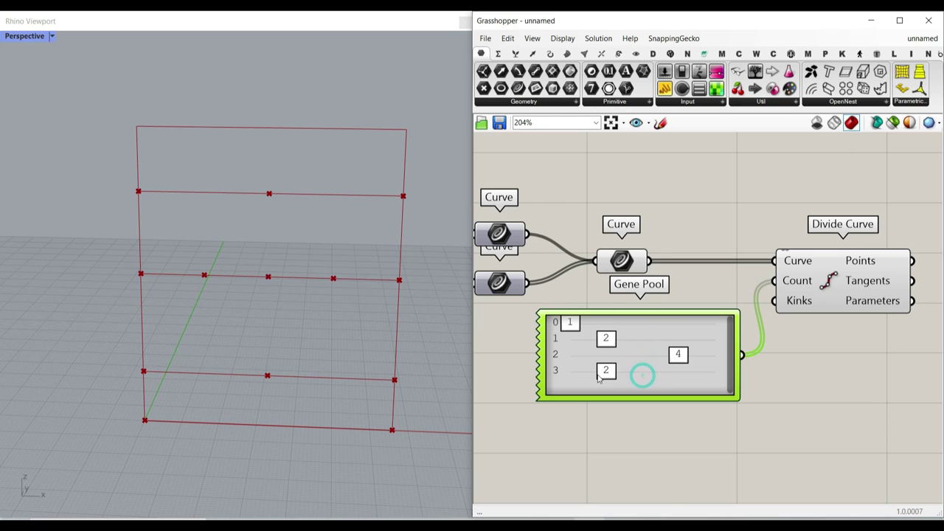
Step: Add a Line SDL component after Divide Curve and connect the Points output to its Start input
{"action": "scroll", "coordinate": [737, 354], "scroll_direction": "down", "scroll_amount": 2}
{"action": "right_click_drag", "start_coordinate": [880, 337], "coordinate": [628, 361]}
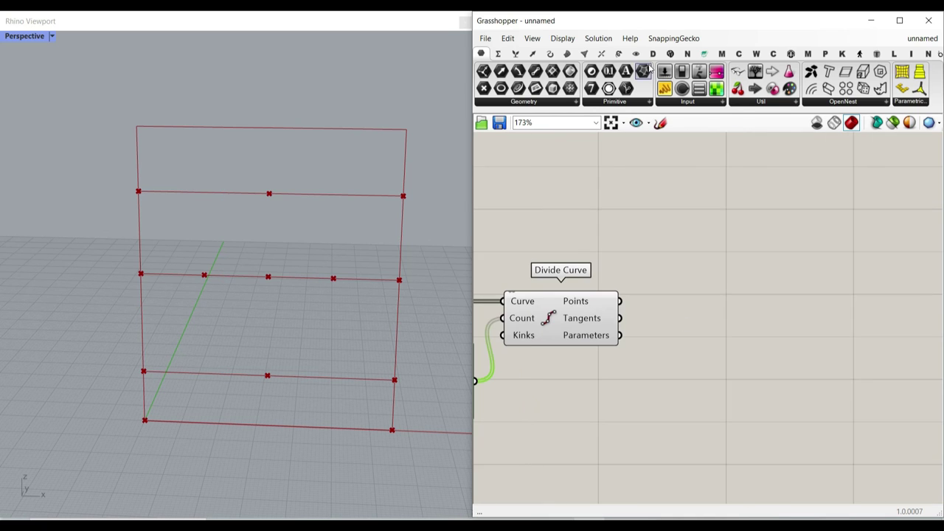
{"action": "left_click", "coordinate": [549, 53]}
{"action": "left_click_drag", "start_coordinate": [612, 89], "coordinate": [711, 335]}
{"action": "scroll", "coordinate": [631, 314], "scroll_direction": "up", "scroll_amount": 2}
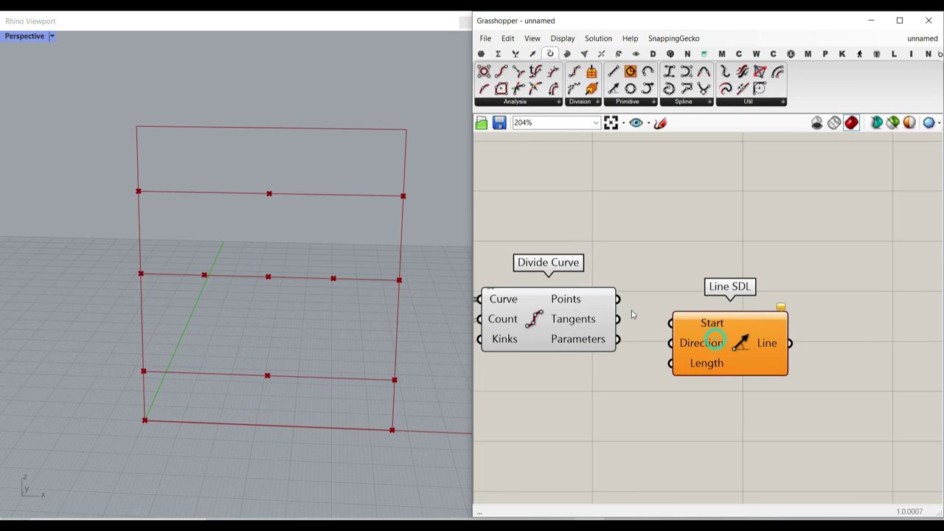
{"action": "left_click_drag", "start_coordinate": [618, 299], "coordinate": [668, 323]}
{"action": "left_click_drag", "start_coordinate": [730, 351], "coordinate": [812, 331]}
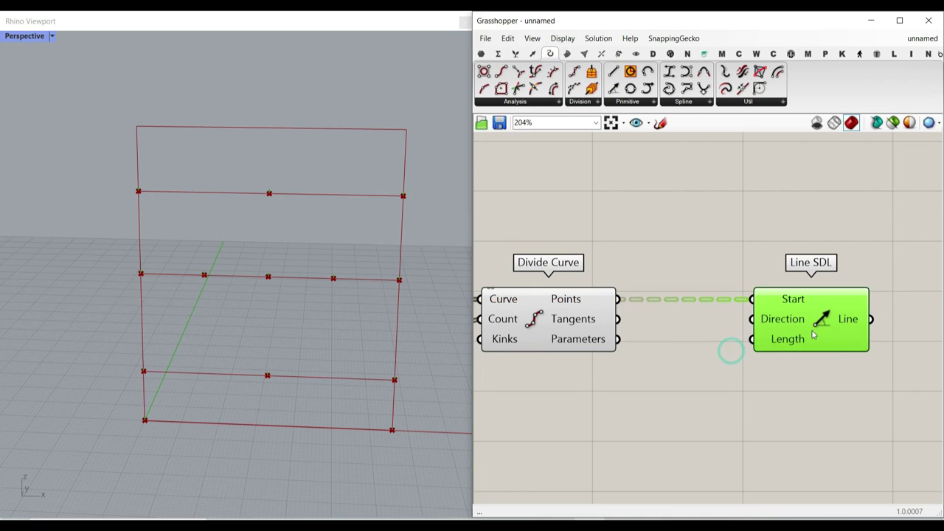
Step: Add a Unit Z vector and connect it to the new Line SDL's Direction input
{"action": "left_click", "coordinate": [629, 379]}
{"action": "double_click", "coordinate": [629, 380]}
{"action": "type", "text": "unit z"}
{"action": "key", "text": "Return"}
{"action": "left_click_drag", "start_coordinate": [696, 378], "coordinate": [755, 343]}
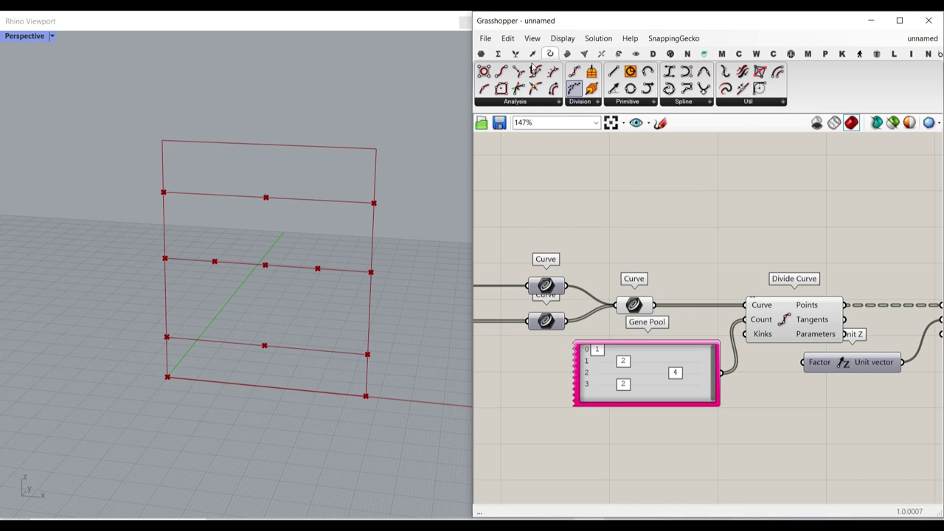
Step: Add an End Points component below Unit Z and connect the merged Curve parameter to it
{"action": "left_click_drag", "start_coordinate": [501, 71], "coordinate": [680, 250]}
{"action": "right_click_drag", "start_coordinate": [656, 324], "coordinate": [582, 270]}
{"action": "left_click_drag", "start_coordinate": [580, 251], "coordinate": [721, 335]}
{"action": "scroll", "coordinate": [589, 273], "scroll_direction": "down", "scroll_amount": 3}
{"action": "scroll", "coordinate": [738, 336], "scroll_direction": "up", "scroll_amount": 4}
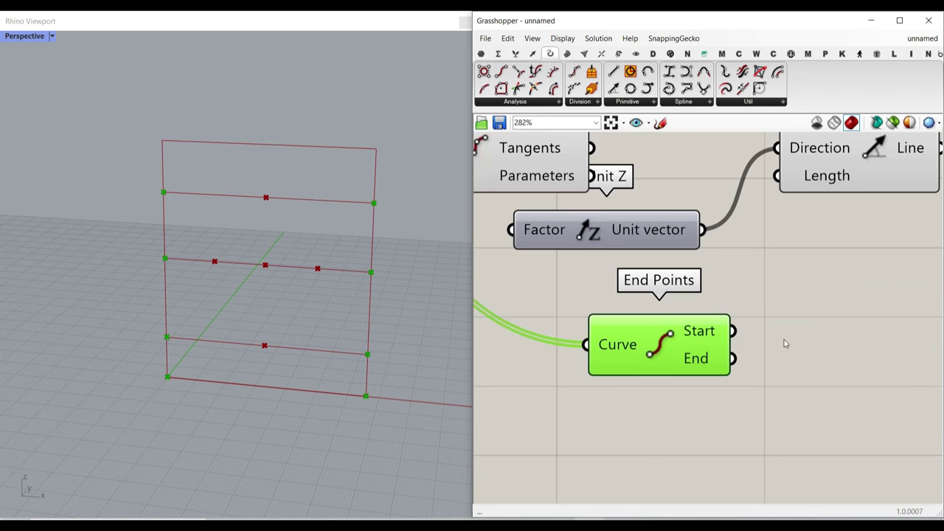
Step: Try collecting the row start points in a new Point parameter fed by the Start output of End Points
{"action": "left_click", "coordinate": [481, 53]}
{"action": "left_click_drag", "start_coordinate": [481, 94], "coordinate": [744, 301]}
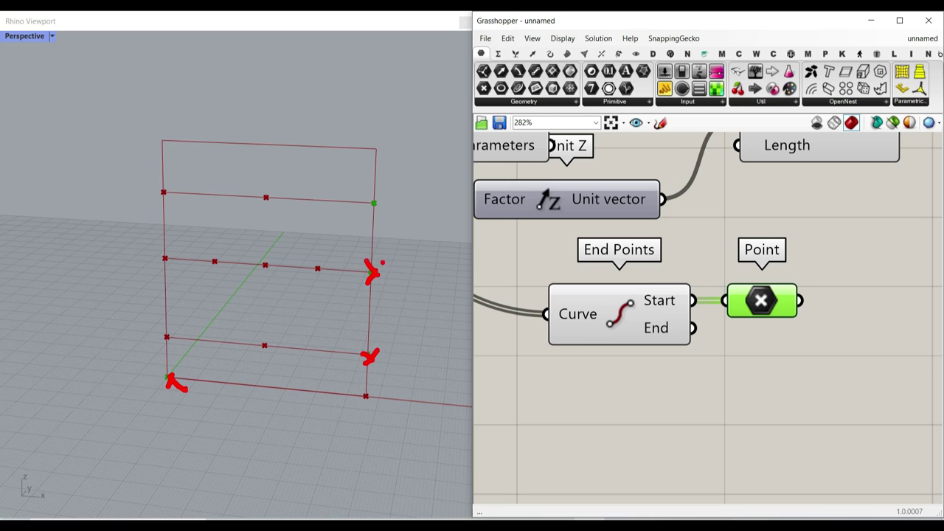
{"action": "key", "text": "Escape"}
{"action": "right_click_drag", "start_coordinate": [654, 340], "coordinate": [672, 345]}
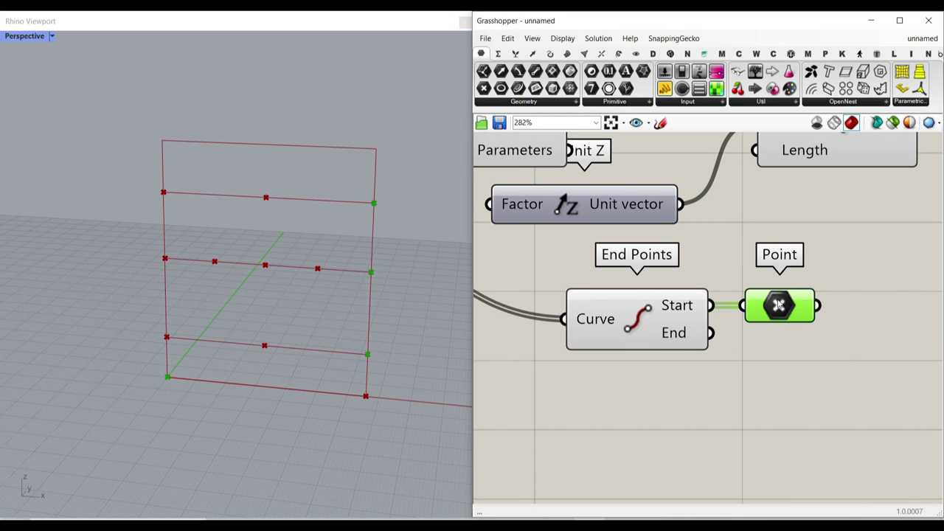
{"action": "key", "text": "Delete"}
Step: Show the preview of the Point parameter holding the vertical edge's bottom corner and delete the extra Point parameter
{"action": "scroll", "coordinate": [651, 310], "scroll_direction": "down", "scroll_amount": 5}
{"action": "scroll", "coordinate": [764, 316], "scroll_direction": "down", "scroll_amount": 1}
{"action": "right_click_drag", "start_coordinate": [649, 293], "coordinate": [843, 317]}
{"action": "right_click_drag", "start_coordinate": [476, 247], "coordinate": [654, 273]}
{"action": "left_click", "coordinate": [485, 91]}
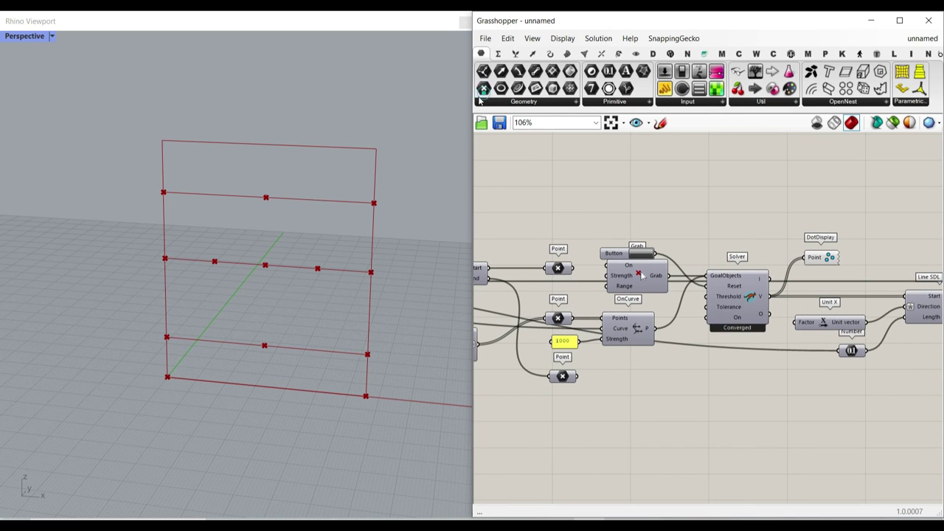
{"action": "scroll", "coordinate": [787, 300], "scroll_direction": "down", "scroll_amount": 3}
{"action": "scroll", "coordinate": [693, 264], "scroll_direction": "up", "scroll_amount": 4}
{"action": "left_click", "coordinate": [601, 212]}
{"action": "scroll", "coordinate": [612, 288], "scroll_direction": "up", "scroll_amount": 4}
{"action": "right_click", "coordinate": [609, 301]}
{"action": "left_click", "coordinate": [629, 294]}
{"action": "left_click_drag", "start_coordinate": [600, 305], "coordinate": [592, 279]}
{"action": "left_click", "coordinate": [596, 153]}
{"action": "key", "text": "Delete"}
Step: Move the bottom-corner Point parameter across the canvas to the free area below Unit Z
{"action": "scroll", "coordinate": [549, 263], "scroll_direction": "down", "scroll_amount": 10}
{"action": "scroll", "coordinate": [674, 292], "scroll_direction": "up", "scroll_amount": 4}
{"action": "scroll", "coordinate": [602, 258], "scroll_direction": "up", "scroll_amount": 4}
{"action": "scroll", "coordinate": [608, 260], "scroll_direction": "up", "scroll_amount": 2}
{"action": "scroll", "coordinate": [669, 280], "scroll_direction": "down", "scroll_amount": 6}
{"action": "scroll", "coordinate": [595, 238], "scroll_direction": "up", "scroll_amount": 6}
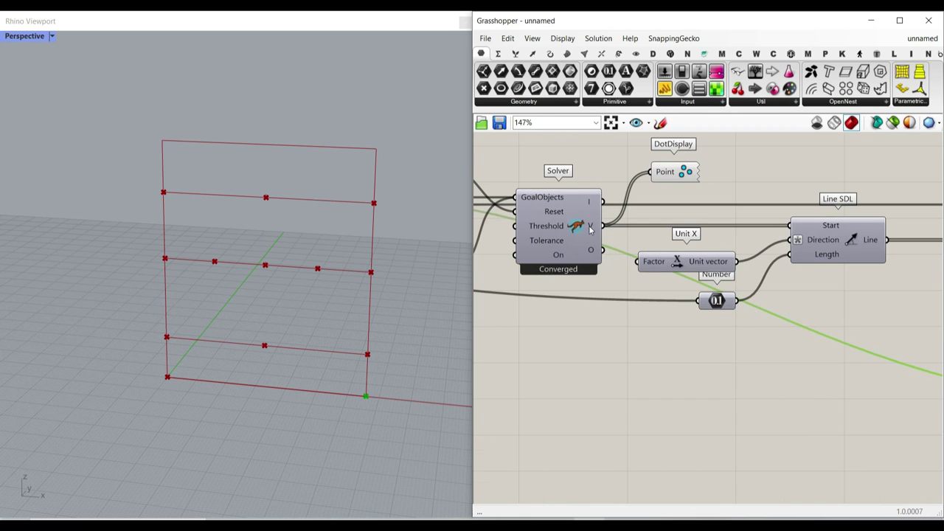
Step: Add a Point parameter fed by the Solver's V output and place it below the bottom-corner Point parameter
{"action": "left_click", "coordinate": [484, 88]}
{"action": "scroll", "coordinate": [614, 232], "scroll_direction": "up", "scroll_amount": 2}
{"action": "left_click", "coordinate": [669, 222]}
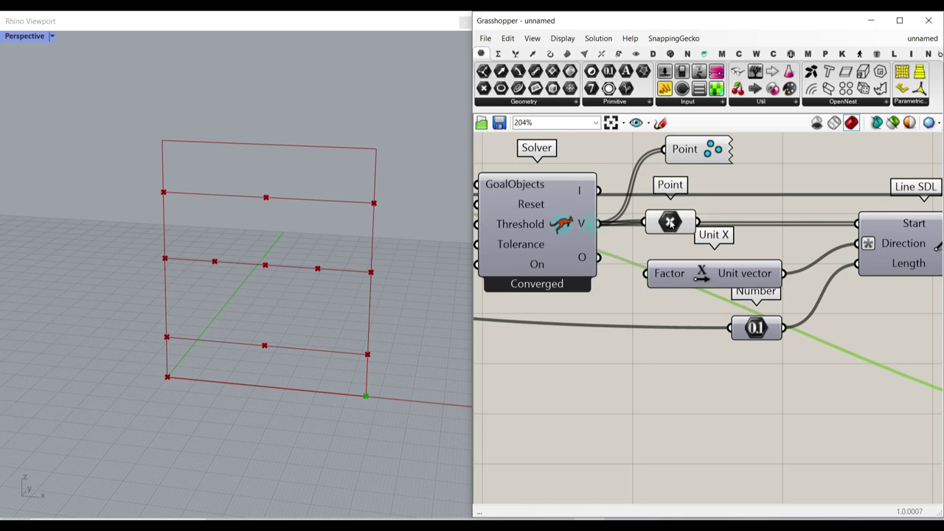
{"action": "scroll", "coordinate": [607, 287], "scroll_direction": "down", "scroll_amount": 4}
{"action": "scroll", "coordinate": [796, 324], "scroll_direction": "up", "scroll_amount": 4}
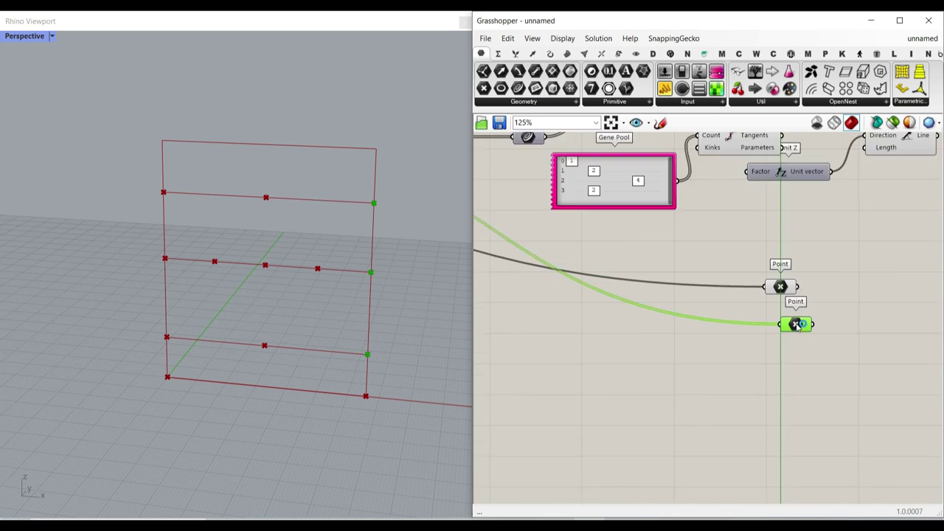
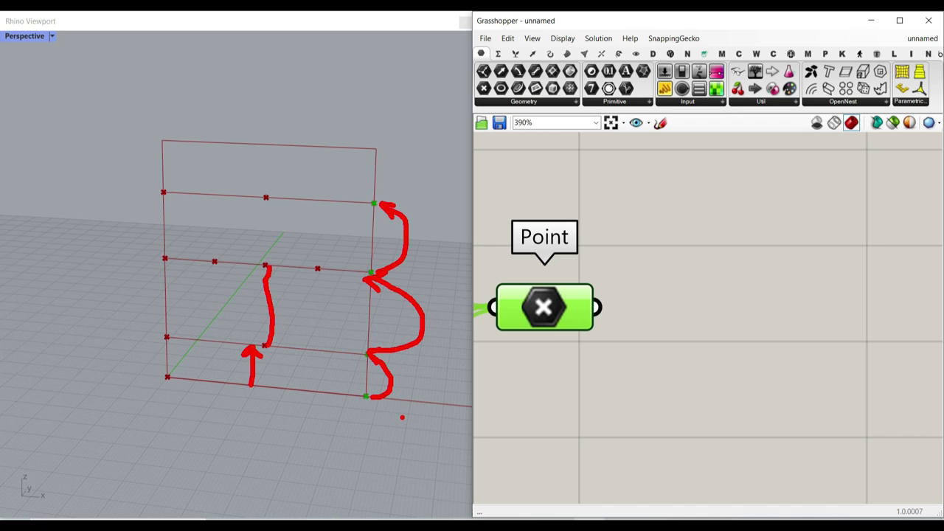
{"action": "mouse_move", "coordinate": [375, 203]}
{"action": "left_mouse_down"}
{"action": "mouse_move", "coordinate": [402, 161]}
{"action": "mouse_move", "coordinate": [390, 144]}
{"action": "left_mouse_up"}
{"action": "left_click_drag", "start_coordinate": [267, 194], "coordinate": [272, 153]}
{"action": "key", "text": "Escape"}
Step: Show the preview of the Point parameter holding the vertical edge's top corner
{"action": "scroll", "coordinate": [833, 267], "scroll_direction": "down", "scroll_amount": 6}
{"action": "right_click_drag", "start_coordinate": [627, 263], "coordinate": [702, 275]}
{"action": "scroll", "coordinate": [711, 279], "scroll_direction": "down", "scroll_amount": 5}
{"action": "right_click_drag", "start_coordinate": [590, 263], "coordinate": [823, 278]}
{"action": "right_click_drag", "start_coordinate": [715, 263], "coordinate": [740, 268]}
{"action": "scroll", "coordinate": [759, 276], "scroll_direction": "up", "scroll_amount": 7}
{"action": "right_click", "coordinate": [714, 305]}
{"action": "left_click", "coordinate": [735, 294]}
Step: Move the top-corner Point parameter directly below the Point parameter with the Solver's division points
{"action": "left_click_drag", "start_coordinate": [712, 307], "coordinate": [805, 219]}
{"action": "scroll", "coordinate": [641, 317], "scroll_direction": "down", "scroll_amount": 4}
{"action": "scroll", "coordinate": [582, 310], "scroll_direction": "down", "scroll_amount": 6}
{"action": "scroll", "coordinate": [792, 339], "scroll_direction": "up", "scroll_amount": 8}
{"action": "scroll", "coordinate": [645, 300], "scroll_direction": "up", "scroll_amount": 5}
{"action": "scroll", "coordinate": [767, 243], "scroll_direction": "up", "scroll_amount": 1}
Step: Merge the three stacked Point parameters into a new Point parameter and hide the previews of the three
{"action": "left_click_drag", "start_coordinate": [774, 347], "coordinate": [588, 181]}
{"action": "right_click", "coordinate": [588, 182]}
{"action": "left_click", "coordinate": [569, 202]}
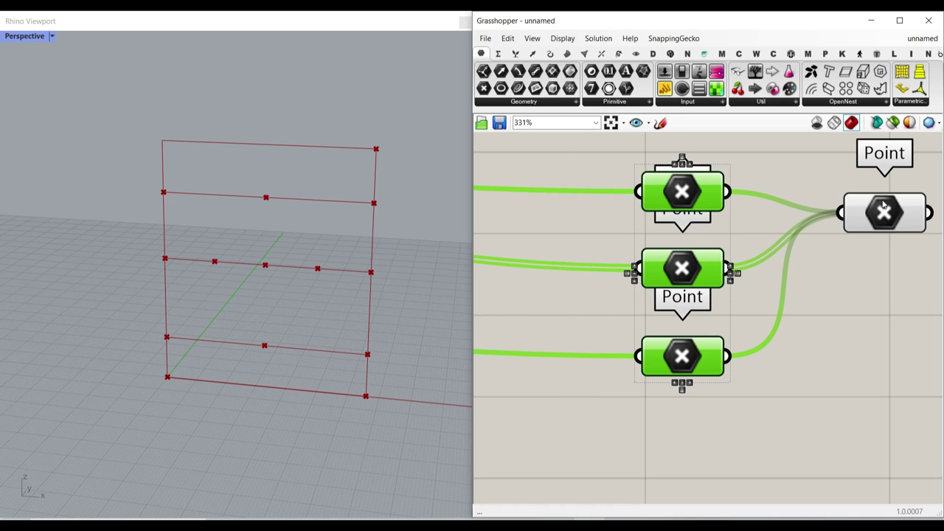
{"action": "mouse_move", "coordinate": [883, 206]}
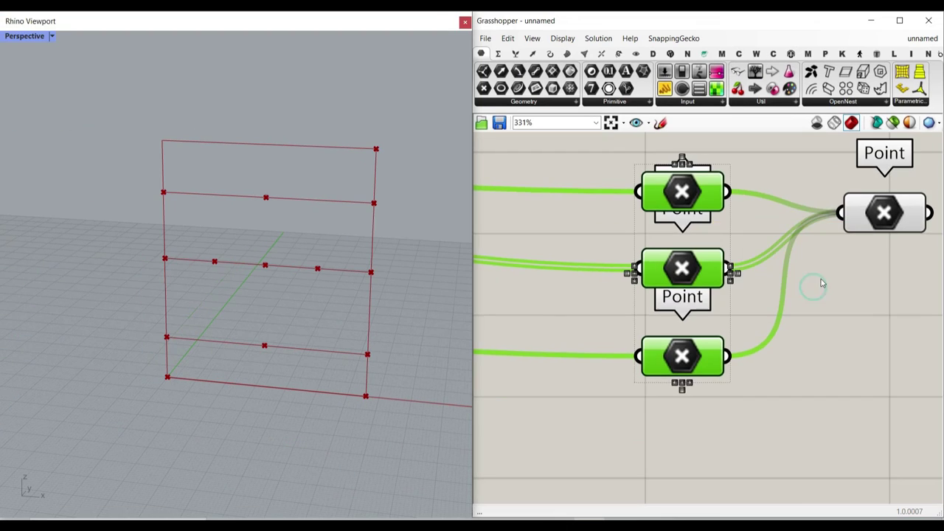
Step: Place the merged Point parameter closer to its three source Point parameters
{"action": "right_click_drag", "start_coordinate": [864, 270], "coordinate": [678, 359]}
{"action": "left_click_drag", "start_coordinate": [697, 318], "coordinate": [669, 343]}
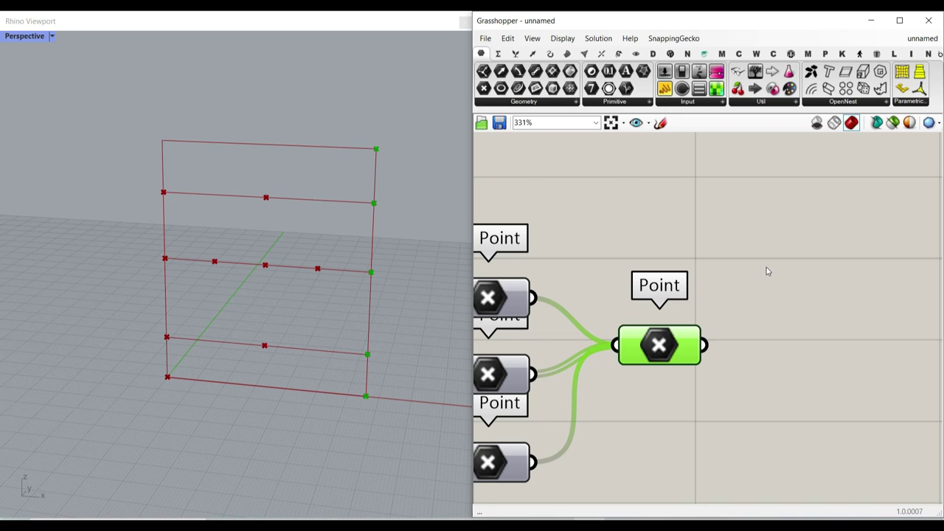
{"action": "right_click_drag", "start_coordinate": [768, 343], "coordinate": [717, 312]}
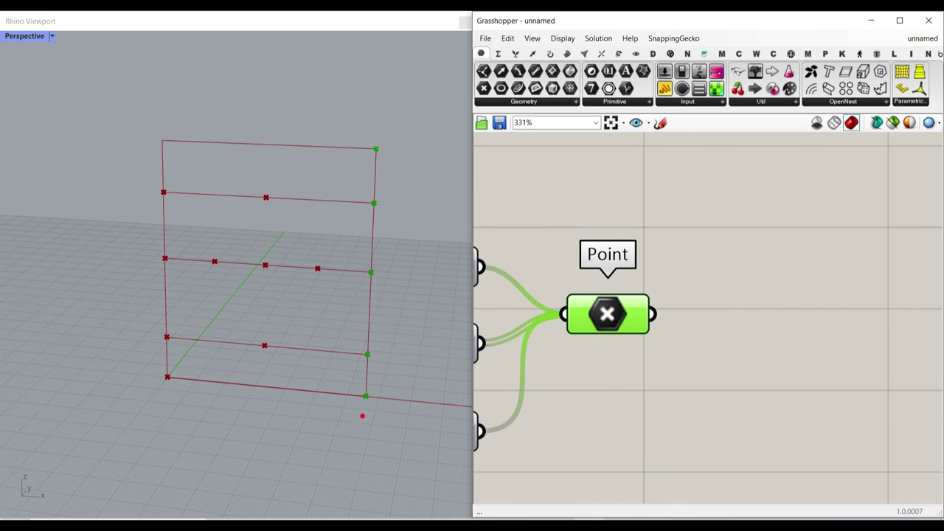
{"action": "left_click_drag", "start_coordinate": [377, 397], "coordinate": [383, 386]}
{"action": "left_click_drag", "start_coordinate": [378, 351], "coordinate": [389, 357]}
{"action": "left_click_drag", "start_coordinate": [383, 274], "coordinate": [410, 285]}
{"action": "mouse_move", "coordinate": [382, 195]}
{"action": "left_mouse_down"}
{"action": "mouse_move", "coordinate": [391, 200]}
{"action": "mouse_move", "coordinate": [385, 216]}
{"action": "left_mouse_up"}
{"action": "mouse_move", "coordinate": [387, 143]}
{"action": "left_mouse_down"}
{"action": "mouse_move", "coordinate": [400, 156]}
{"action": "mouse_move", "coordinate": [393, 172]}
{"action": "left_mouse_up"}
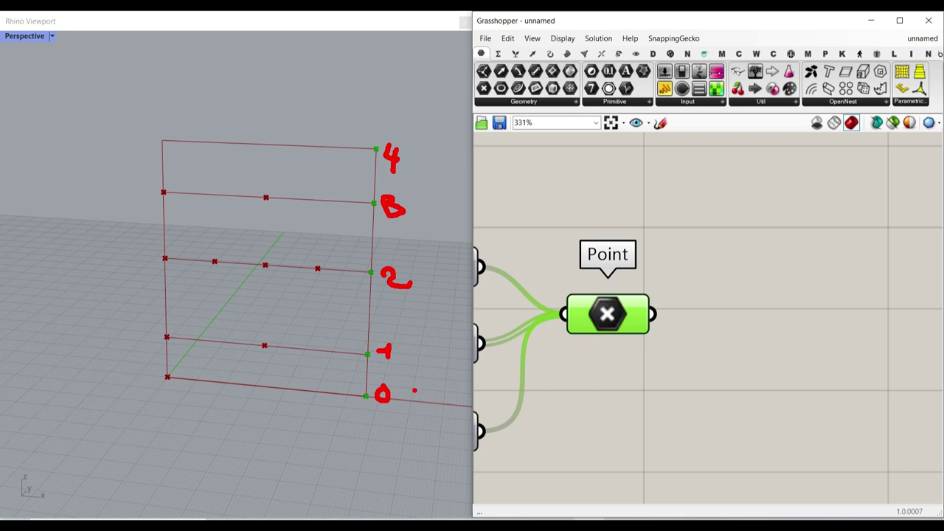
{"action": "left_click_drag", "start_coordinate": [415, 343], "coordinate": [410, 353]}
{"action": "mouse_move", "coordinate": [413, 198]}
{"action": "left_mouse_down"}
{"action": "mouse_move", "coordinate": [415, 215]}
{"action": "mouse_move", "coordinate": [440, 215]}
{"action": "left_mouse_up"}
{"action": "mouse_move", "coordinate": [407, 143]}
{"action": "left_mouse_down"}
{"action": "mouse_move", "coordinate": [423, 154]}
{"action": "mouse_move", "coordinate": [414, 162]}
{"action": "left_mouse_up"}
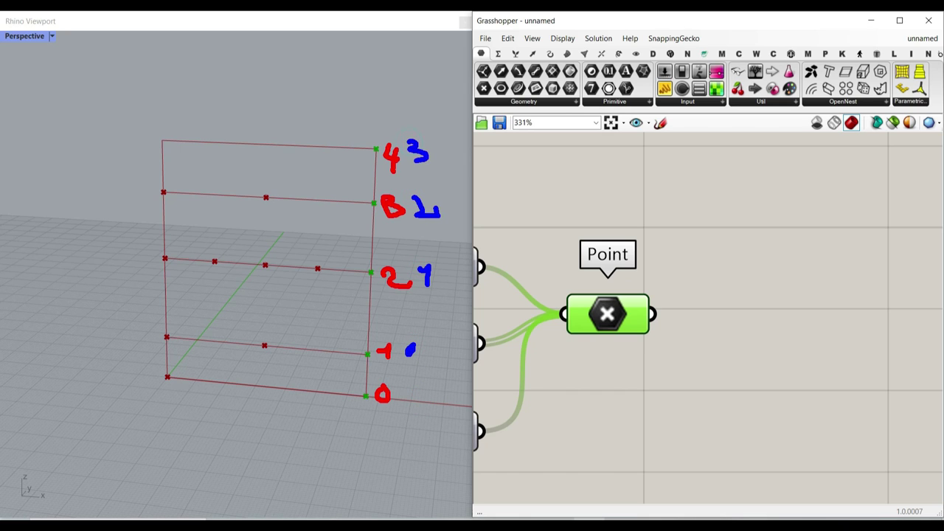
{"action": "left_click_drag", "start_coordinate": [410, 347], "coordinate": [400, 398]}
{"action": "mouse_move", "coordinate": [385, 338]}
{"action": "left_mouse_down"}
{"action": "mouse_move", "coordinate": [418, 299]}
{"action": "mouse_move", "coordinate": [418, 310]}
{"action": "left_mouse_up"}
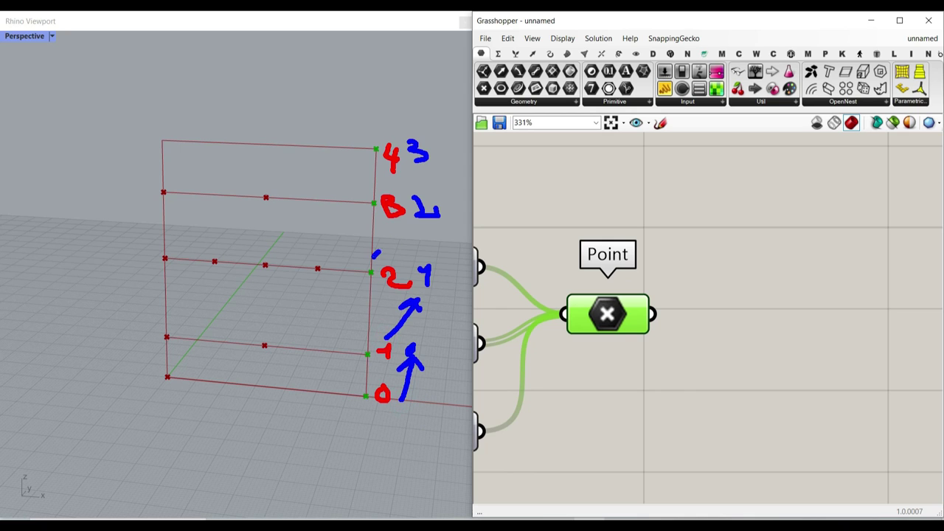
{"action": "left_click_drag", "start_coordinate": [375, 254], "coordinate": [407, 227]}
{"action": "left_click_drag", "start_coordinate": [389, 234], "coordinate": [417, 236]}
{"action": "left_click_drag", "start_coordinate": [377, 193], "coordinate": [404, 165]}
{"action": "left_click_drag", "start_coordinate": [388, 174], "coordinate": [418, 174]}
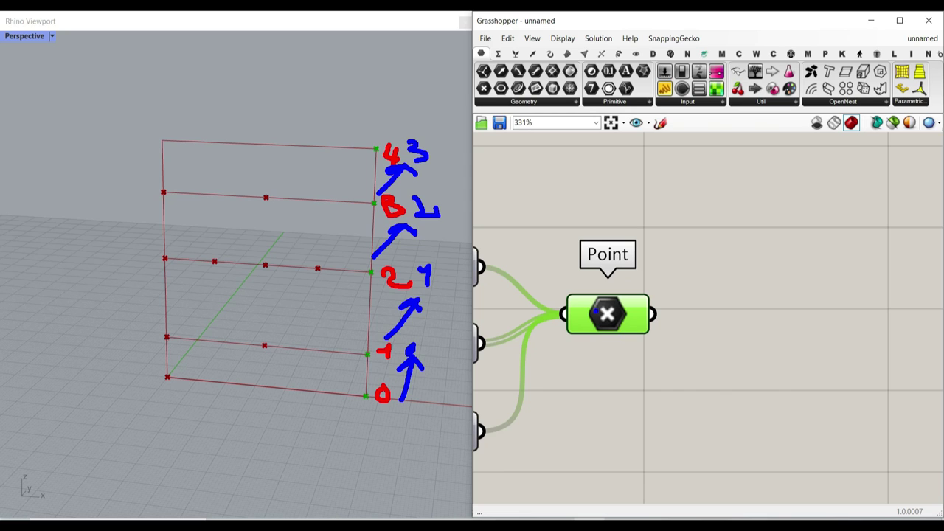
{"action": "key", "text": "Escape"}
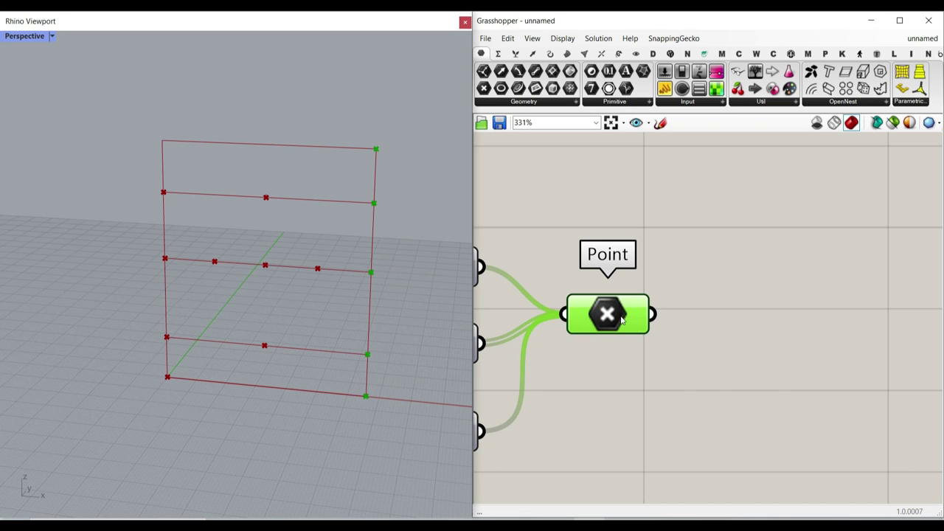
{"action": "mouse_move", "coordinate": [621, 317]}
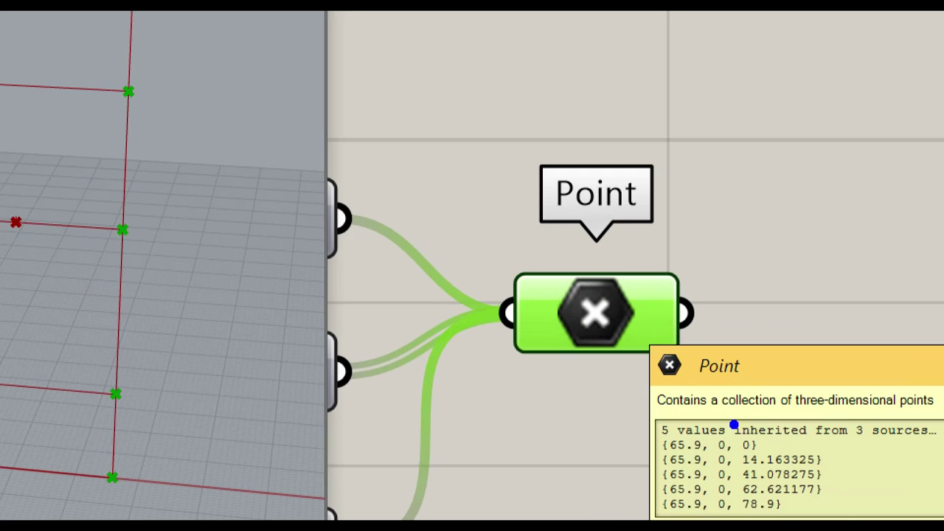
{"action": "left_click_drag", "start_coordinate": [688, 379], "coordinate": [761, 440], "text": "ctrl"}
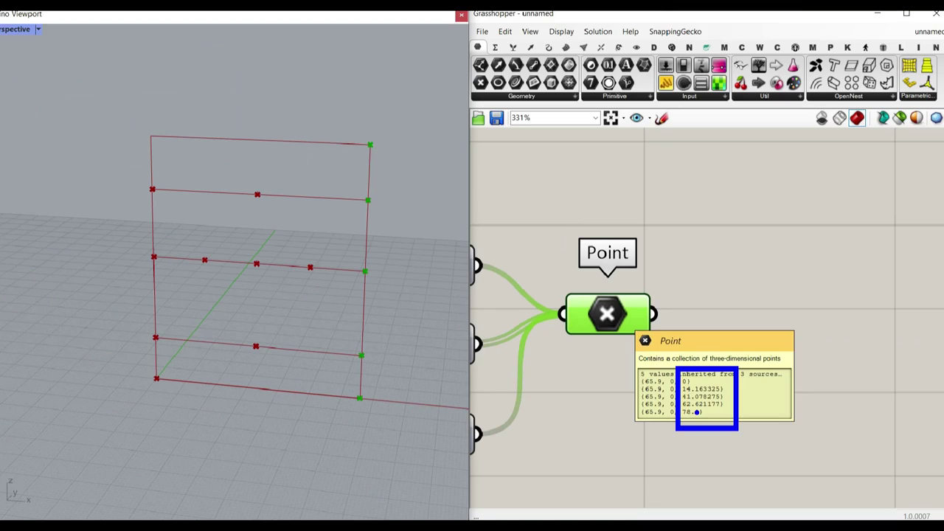
{"action": "key", "text": "Escape"}
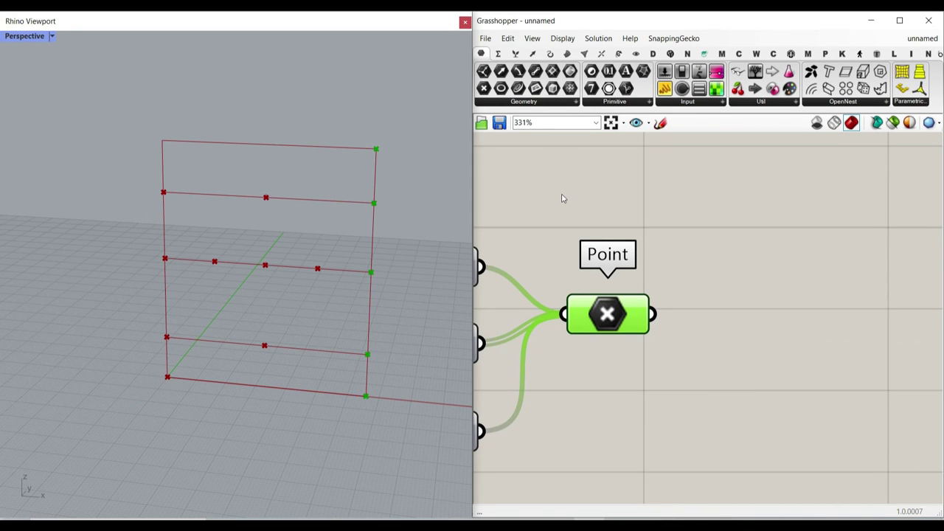
Step: Add a Deconstruct point component beside the merged Point parameter and feed the merged points into its Point input
{"action": "left_click", "coordinate": [532, 54]}
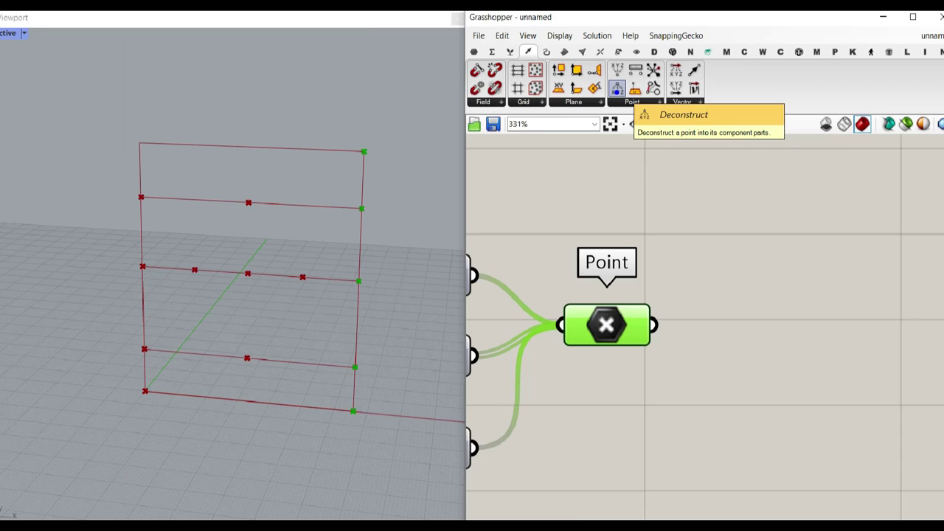
{"action": "left_click", "coordinate": [614, 101]}
{"action": "left_click", "coordinate": [748, 357]}
{"action": "left_click_drag", "start_coordinate": [645, 317], "coordinate": [661, 337]}
{"action": "right_click_drag", "start_coordinate": [734, 350], "coordinate": [750, 311]}
{"action": "left_click_drag", "start_coordinate": [735, 333], "coordinate": [753, 266]}
{"action": "left_click_drag", "start_coordinate": [668, 273], "coordinate": [683, 273]}
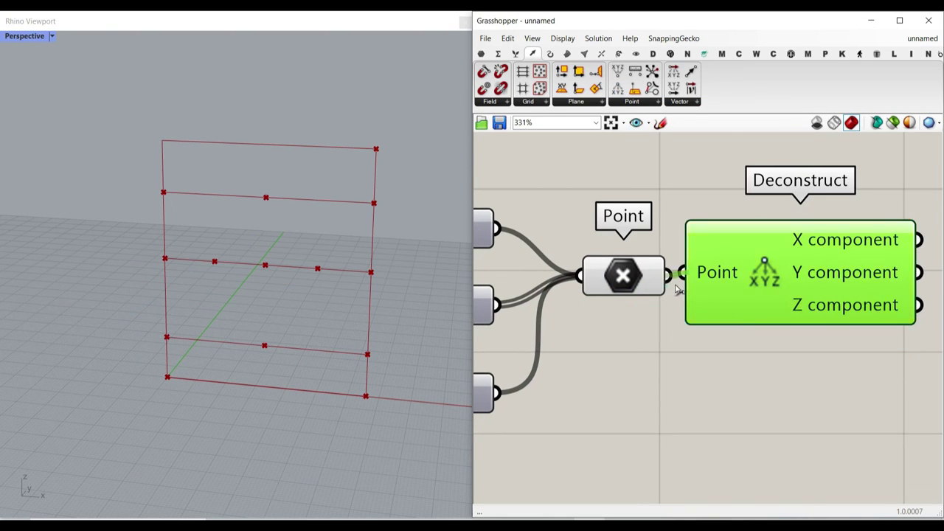
Step: Add a Relative Differences component and connect the Deconstruct Z component output to its Values input
{"action": "right_click_drag", "start_coordinate": [852, 292], "coordinate": [666, 285]}
{"action": "mouse_move", "coordinate": [704, 302]}
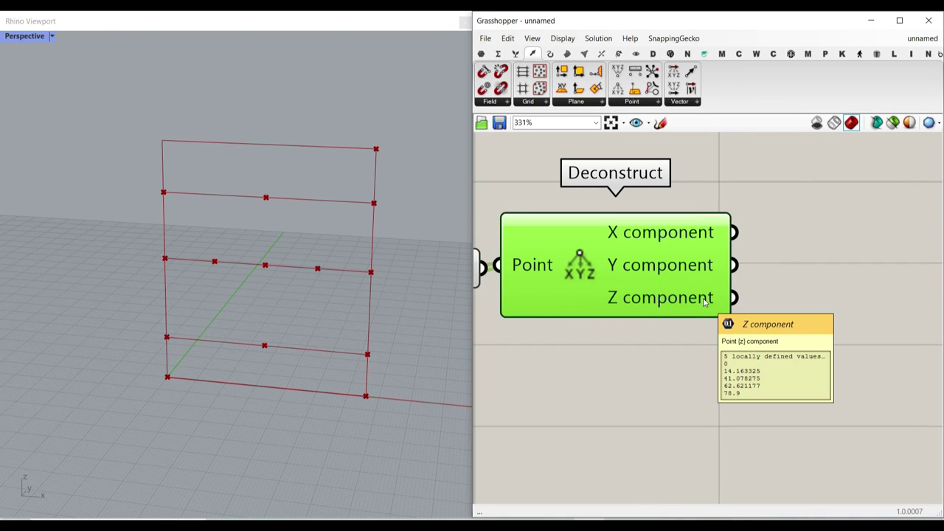
{"action": "left_click", "coordinate": [498, 54]}
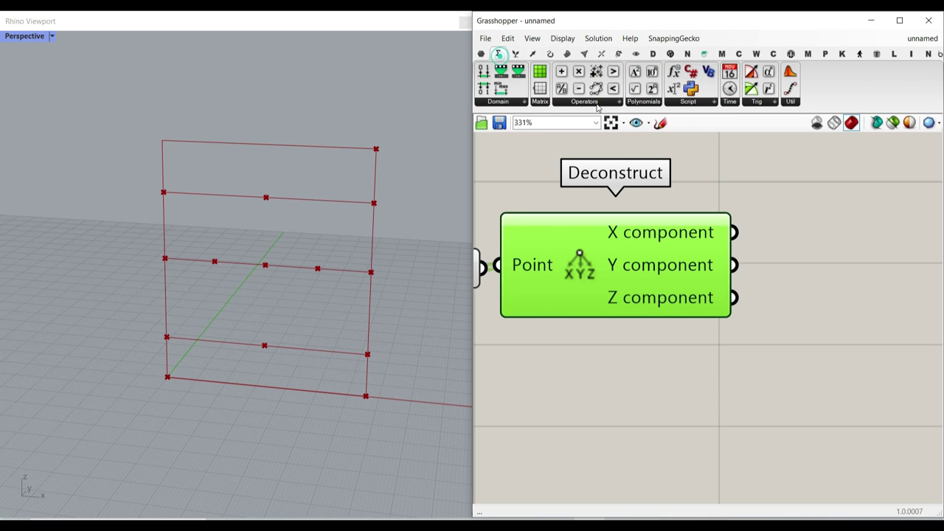
{"action": "left_click", "coordinate": [598, 103]}
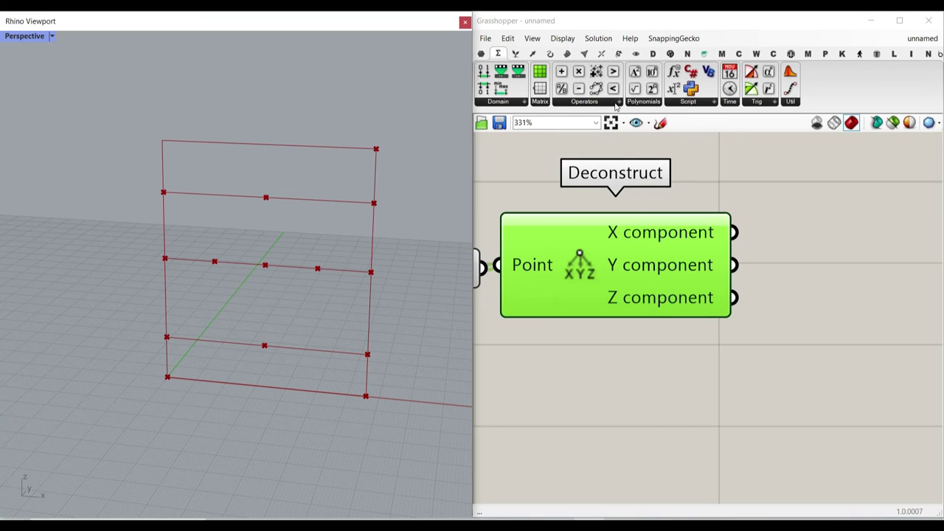
{"action": "left_click", "coordinate": [544, 90]}
{"action": "left_click", "coordinate": [619, 232]}
{"action": "left_click", "coordinate": [820, 298]}
{"action": "right_click_drag", "start_coordinate": [820, 298], "coordinate": [738, 284]}
{"action": "left_click_drag", "start_coordinate": [738, 283], "coordinate": [820, 281]}
{"action": "left_click_drag", "start_coordinate": [691, 293], "coordinate": [639, 286]}
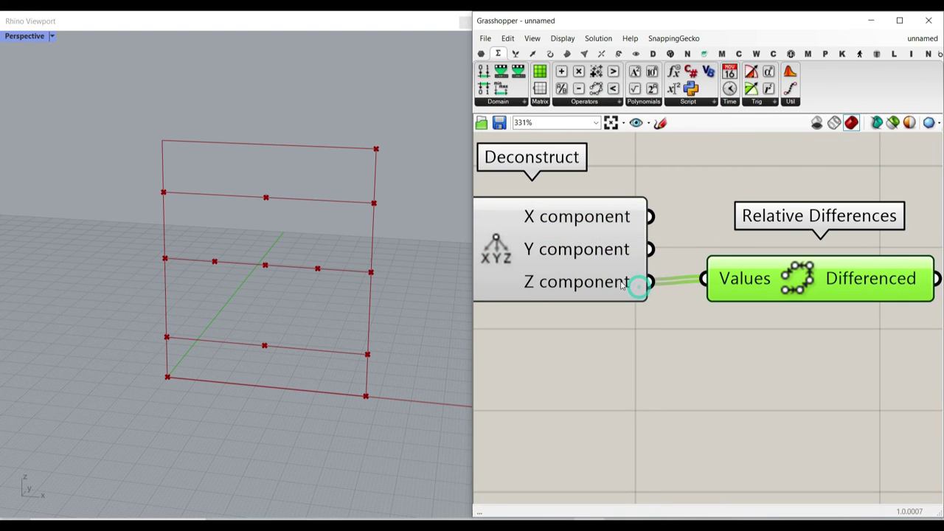
Step: Compare the values and numbering of the Deconstruct Z component output with the Relative Differences output
{"action": "mouse_move", "coordinate": [621, 286]}
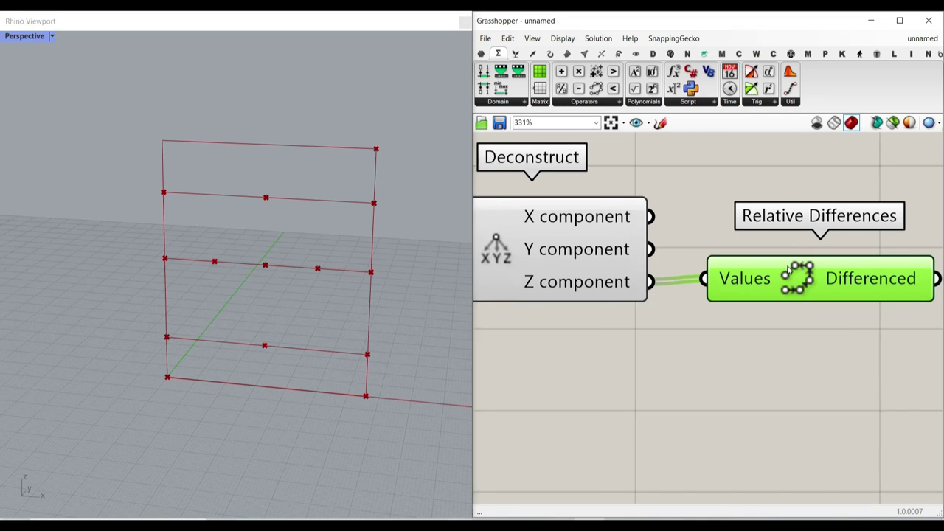
{"action": "right_click_drag", "start_coordinate": [851, 277], "coordinate": [689, 264]}
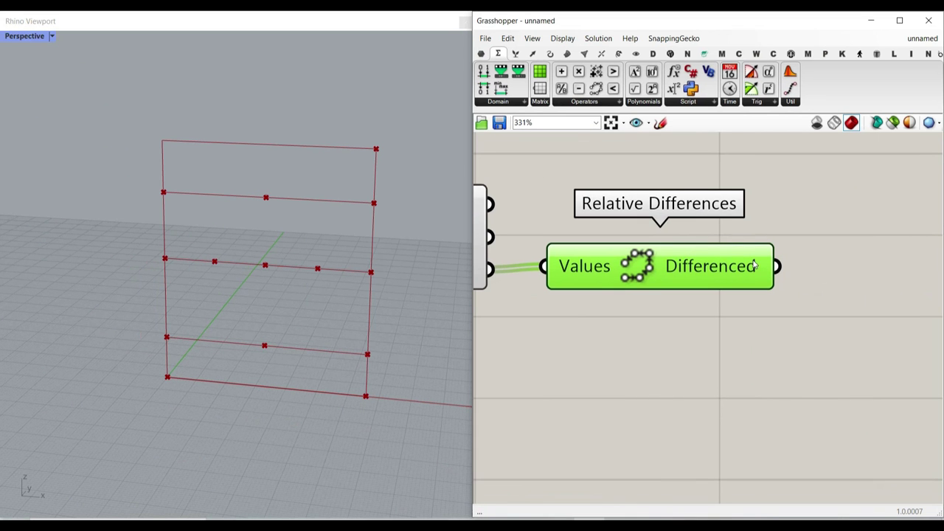
{"action": "mouse_move", "coordinate": [752, 264]}
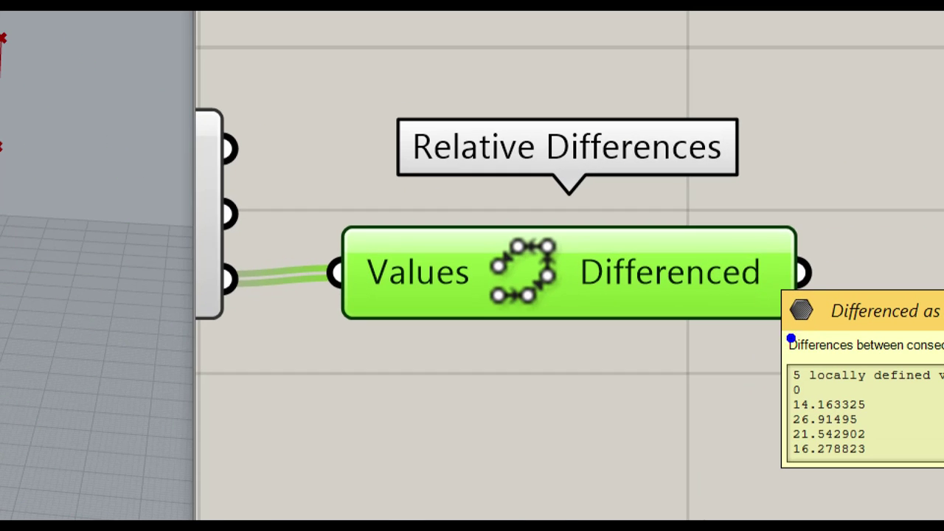
{"action": "left_click_drag", "start_coordinate": [873, 397], "coordinate": [913, 377]}
{"action": "mouse_move", "coordinate": [884, 419]}
{"action": "left_mouse_down"}
{"action": "mouse_move", "coordinate": [890, 425]}
{"action": "mouse_move", "coordinate": [910, 404]}
{"action": "left_mouse_up"}
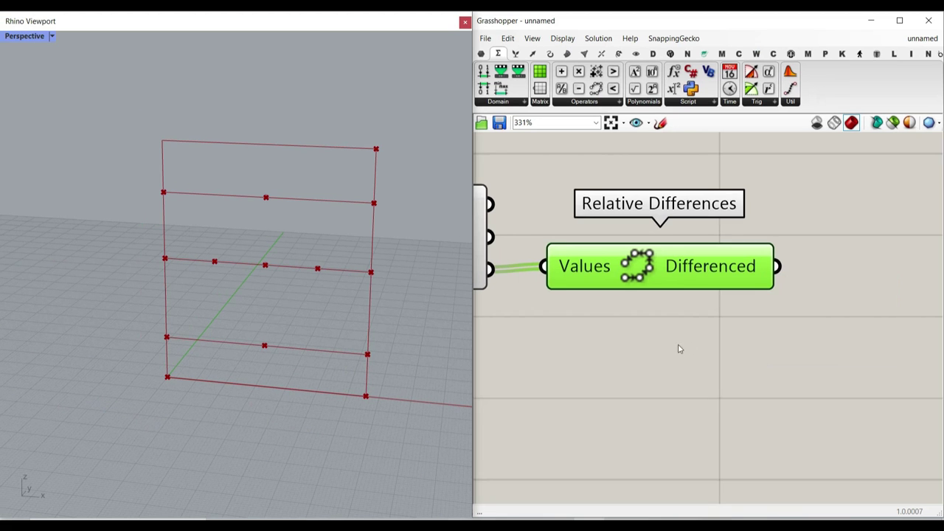
{"action": "scroll", "coordinate": [581, 408], "scroll_direction": "down", "scroll_amount": 1}
{"action": "right_click_drag", "start_coordinate": [463, 355], "coordinate": [647, 354]}
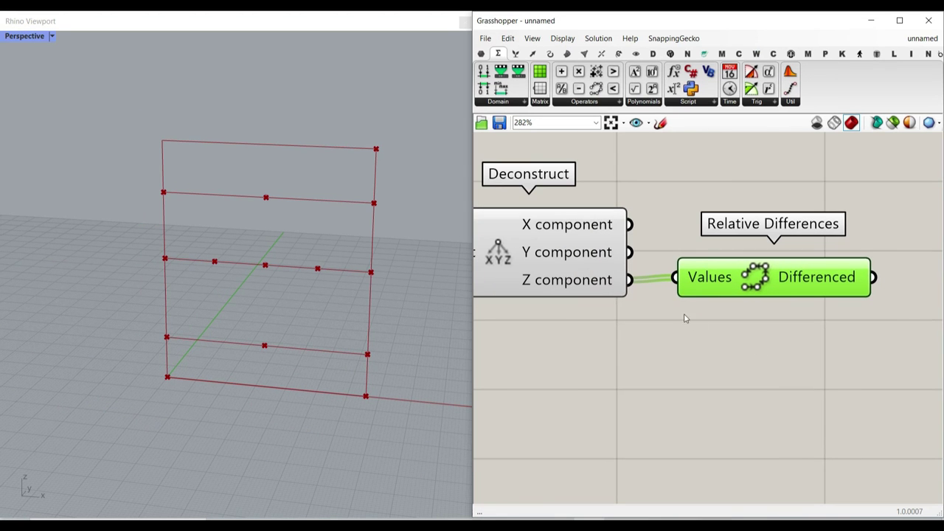
{"action": "mouse_move", "coordinate": [602, 294]}
{"action": "right_click_drag", "start_coordinate": [728, 298], "coordinate": [655, 338]}
{"action": "right_click_drag", "start_coordinate": [760, 326], "coordinate": [684, 279]}
{"action": "mouse_move", "coordinate": [685, 279]}
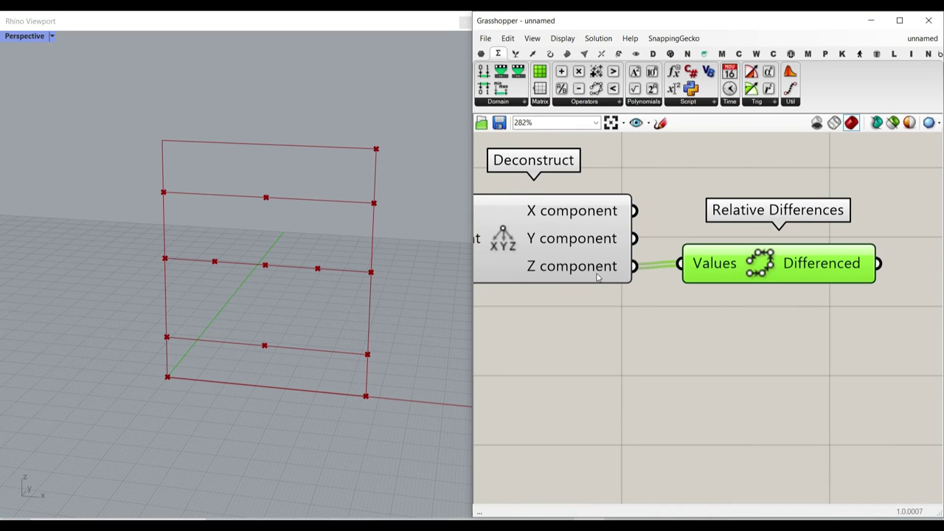
{"action": "mouse_move", "coordinate": [589, 276]}
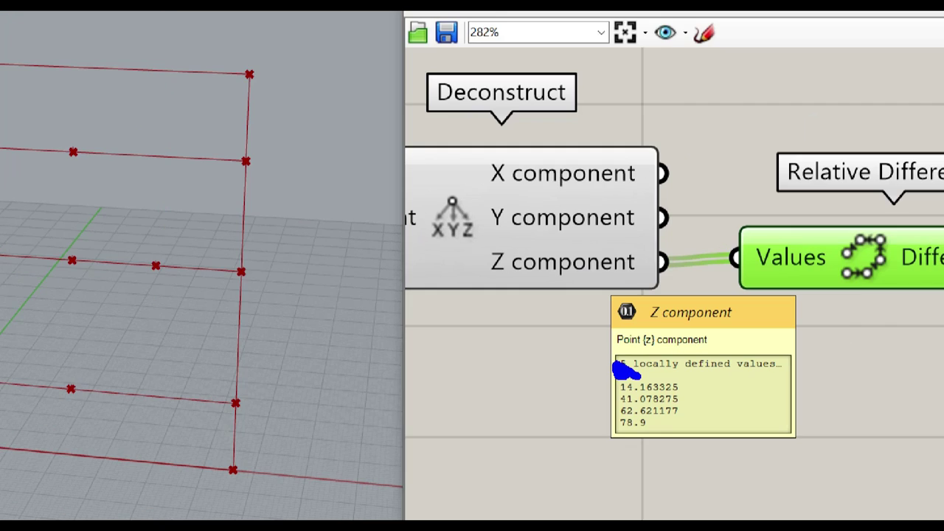
{"action": "right_click_drag", "start_coordinate": [811, 330], "coordinate": [730, 338]}
{"action": "right_click_drag", "start_coordinate": [620, 317], "coordinate": [777, 316]}
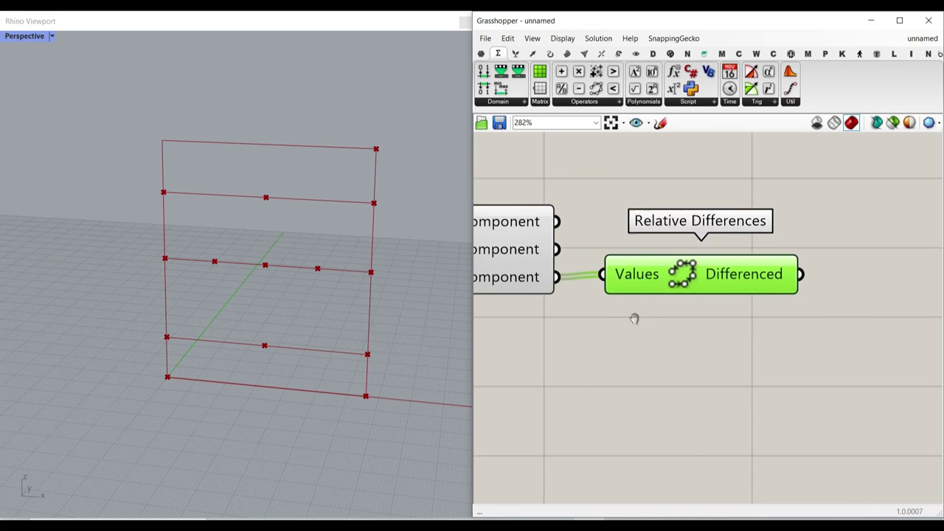
{"action": "left_click_drag", "start_coordinate": [715, 297], "coordinate": [717, 298]}
{"action": "left_click_drag", "start_coordinate": [915, 299], "coordinate": [923, 305]}
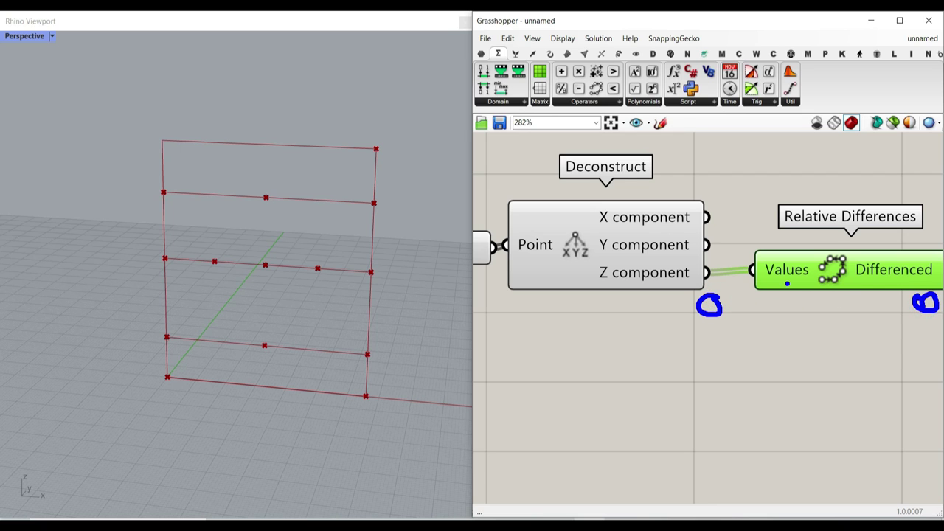
{"action": "key", "text": "Escape"}
Step: Add a Cull Index component after Relative Differences and connect the Differenced output to its List input
{"action": "scroll", "coordinate": [748, 312], "scroll_direction": "down", "scroll_amount": 1}
{"action": "right_click_drag", "start_coordinate": [748, 312], "coordinate": [590, 326]}
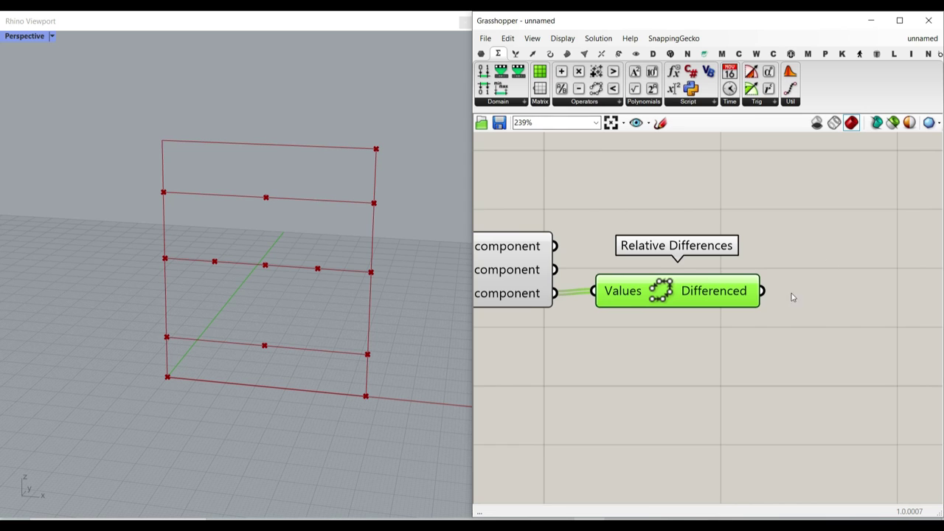
{"action": "right_click_drag", "start_coordinate": [792, 297], "coordinate": [704, 312]}
{"action": "left_click", "coordinate": [514, 53]}
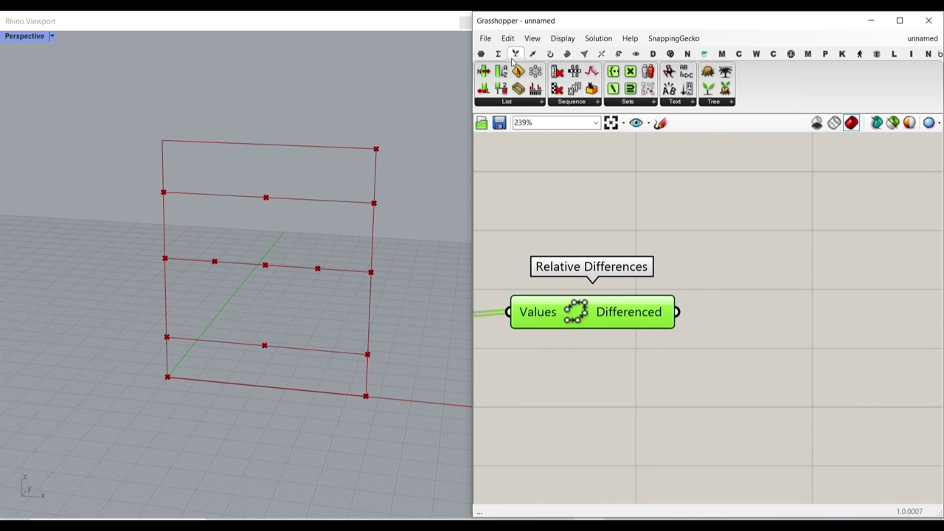
{"action": "left_click", "coordinate": [573, 101]}
{"action": "left_click_drag", "start_coordinate": [560, 124], "coordinate": [767, 332]}
{"action": "left_click_drag", "start_coordinate": [676, 312], "coordinate": [706, 310]}
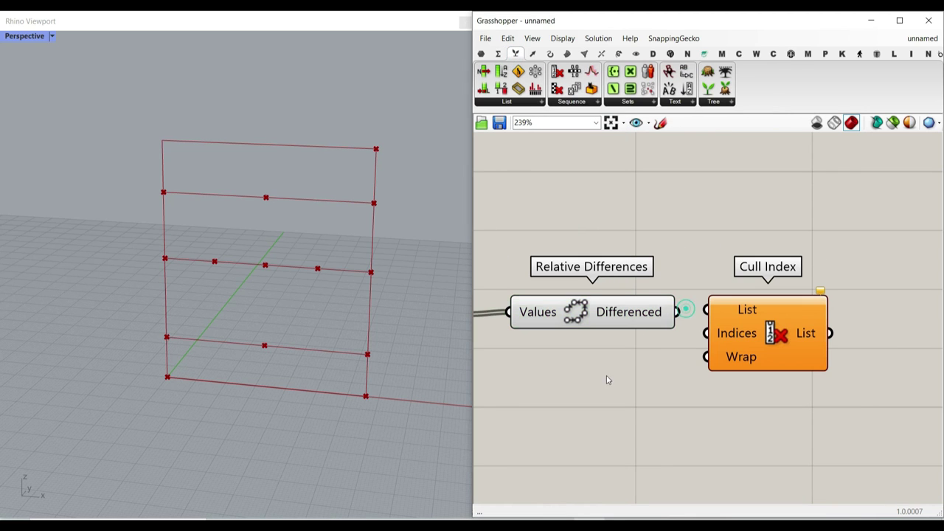
Step: Create a Panel containing 0 and connect it to the Indices input of Cull Index
{"action": "double_click", "coordinate": [601, 362]}
{"action": "type", "text": "0"}
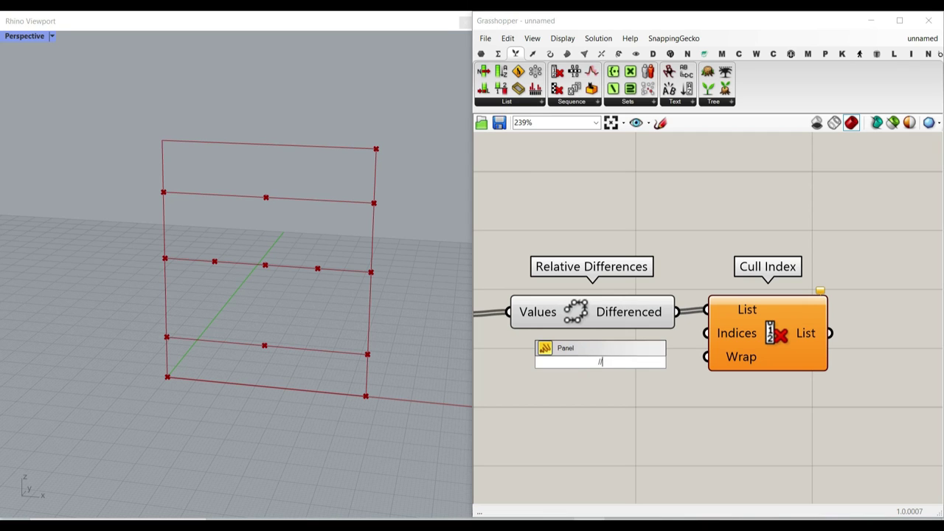
{"action": "key", "text": "Return"}
{"action": "left_click_drag", "start_coordinate": [620, 362], "coordinate": [705, 333]}
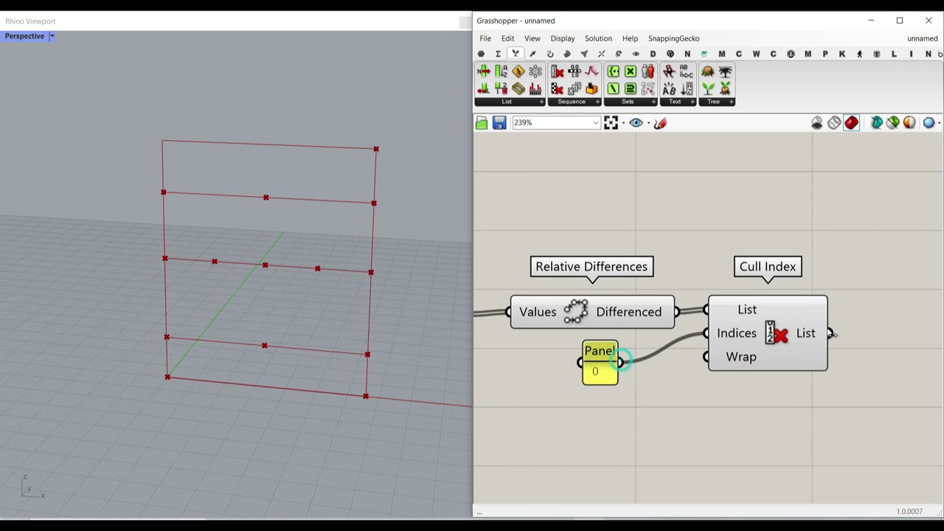
Step: Move Line SDL farther along its wires, above Cull Index, and connect the culled List output to its Length input
{"action": "mouse_move", "coordinate": [822, 332]}
{"action": "scroll", "coordinate": [820, 329], "scroll_direction": "down", "scroll_amount": 4}
{"action": "right_click_drag", "start_coordinate": [794, 353], "coordinate": [783, 429]}
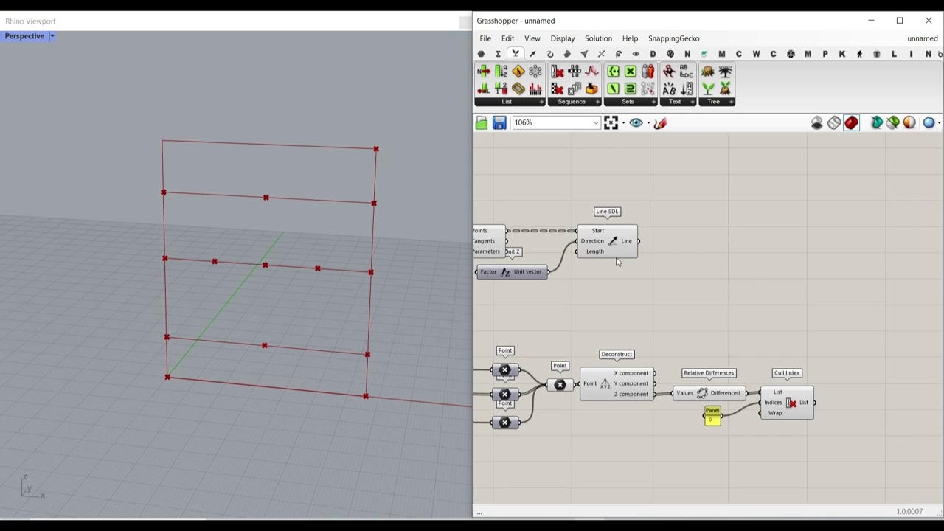
{"action": "left_click_drag", "start_coordinate": [621, 250], "coordinate": [813, 250]}
{"action": "left_click", "coordinate": [832, 342]}
{"action": "left_click_drag", "start_coordinate": [812, 402], "coordinate": [770, 251]}
{"action": "scroll", "coordinate": [778, 254], "scroll_direction": "up", "scroll_amount": 2}
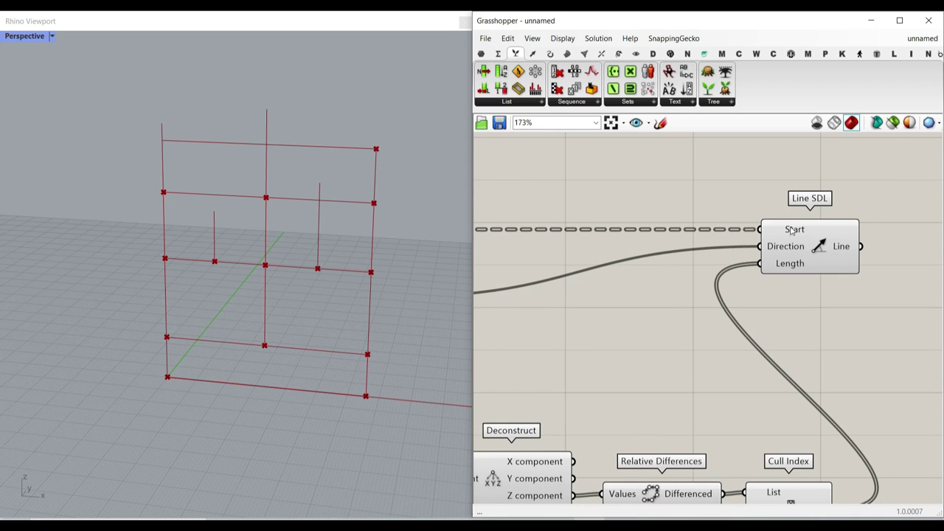
Step: Graft the List output of Cull Index so each row's lines receive their own length
{"action": "mouse_move", "coordinate": [793, 230]}
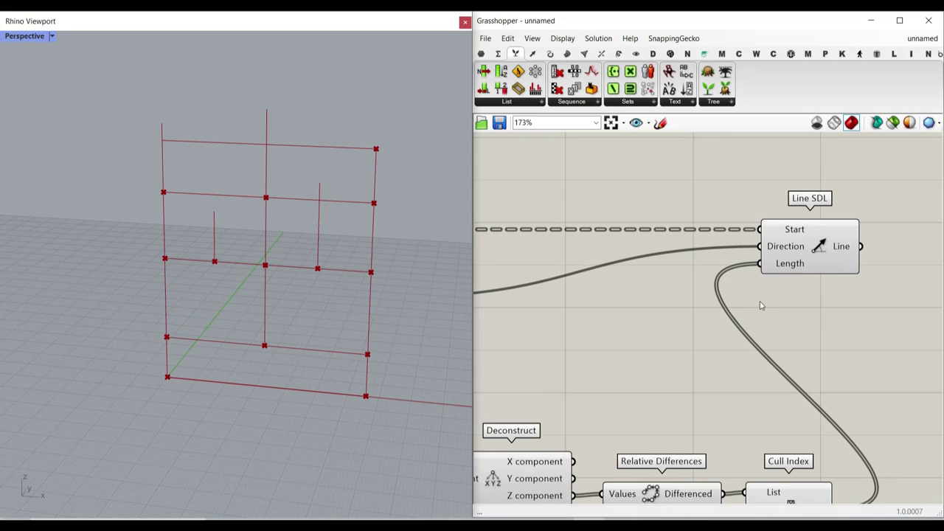
{"action": "right_click_drag", "start_coordinate": [842, 426], "coordinate": [815, 350]}
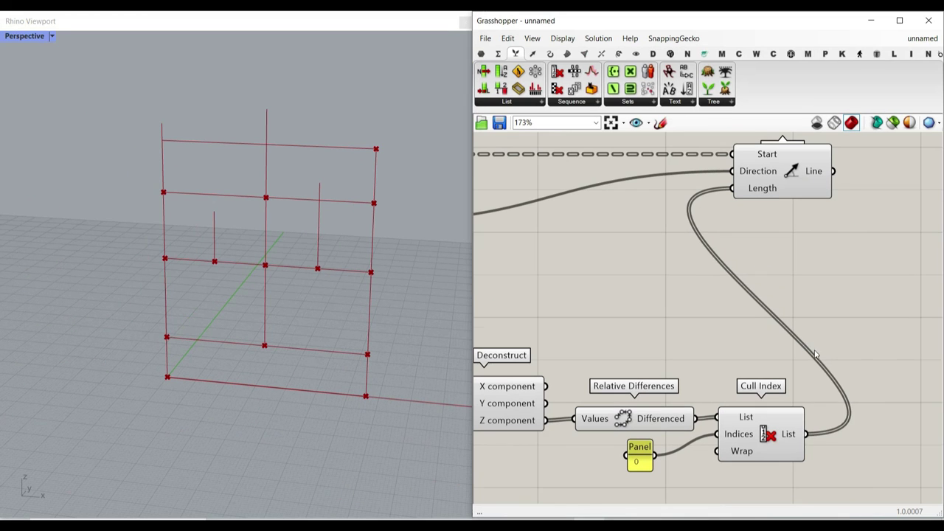
{"action": "right_click", "coordinate": [793, 435]}
{"action": "left_click", "coordinate": [815, 478]}
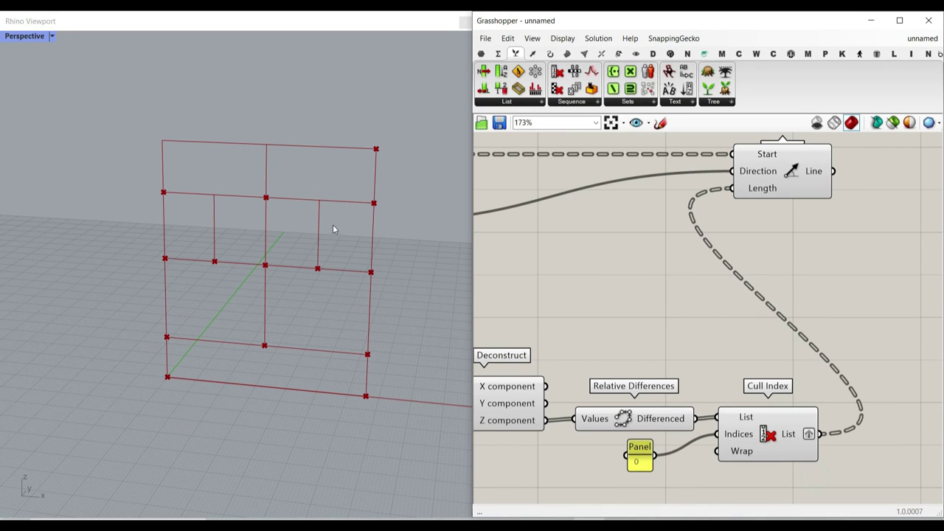
{"action": "scroll", "coordinate": [722, 331], "scroll_direction": "up", "scroll_amount": 4}
{"action": "mouse_move", "coordinate": [759, 331]}
{"action": "left_mouse_down"}
{"action": "mouse_move", "coordinate": [775, 352]}
{"action": "mouse_move", "coordinate": [762, 333]}
{"action": "left_mouse_up"}
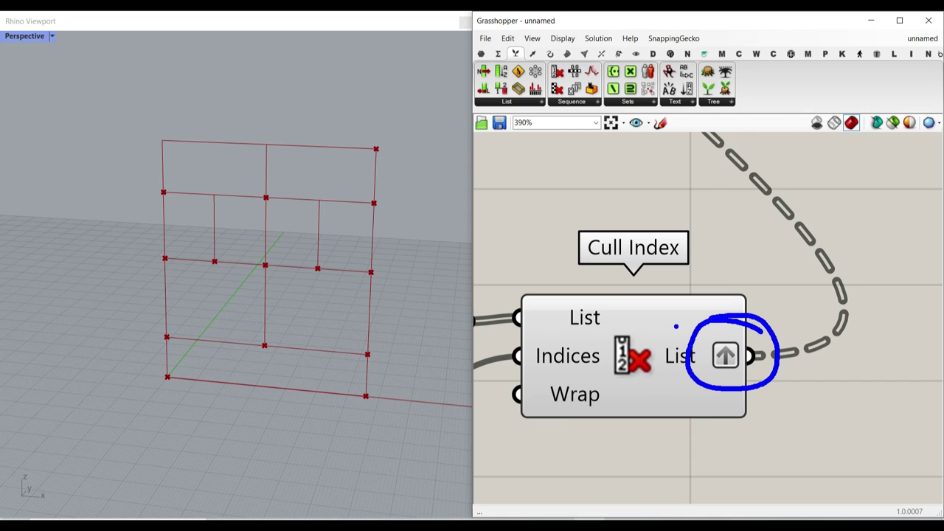
{"action": "key", "text": "Escape"}
{"action": "scroll", "coordinate": [679, 360], "scroll_direction": "down", "scroll_amount": 4}
{"action": "right_click_drag", "start_coordinate": [681, 362], "coordinate": [648, 412]}
{"action": "scroll", "coordinate": [667, 377], "scroll_direction": "down", "scroll_amount": 3}
{"action": "scroll", "coordinate": [640, 219], "scroll_direction": "up", "scroll_amount": 1}
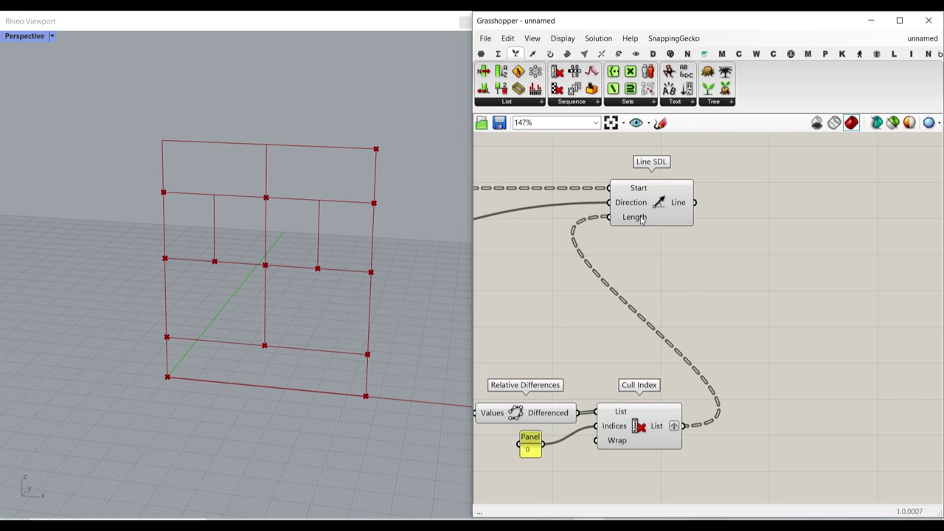
Step: Move Line SDL clear of its inputs and turn off the preview of the point-producing components feeding it
{"action": "mouse_move", "coordinate": [641, 219]}
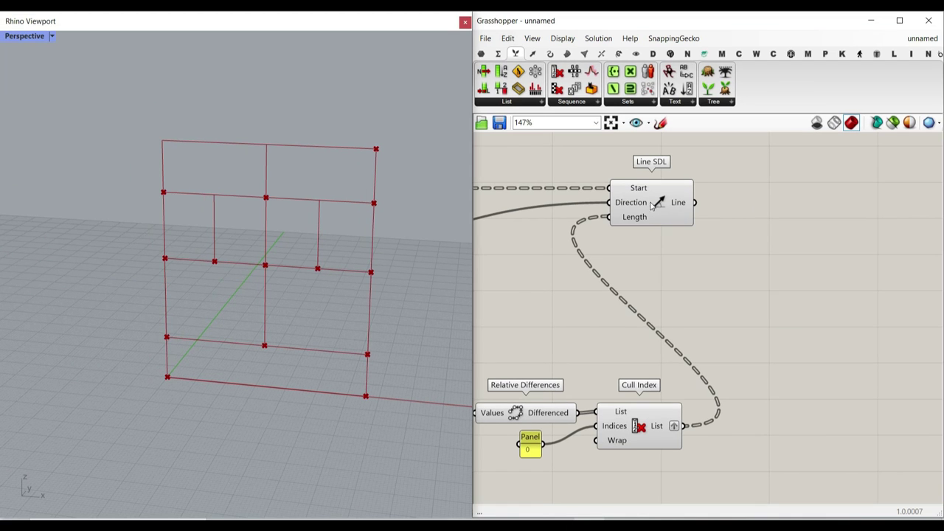
{"action": "left_click", "coordinate": [651, 206]}
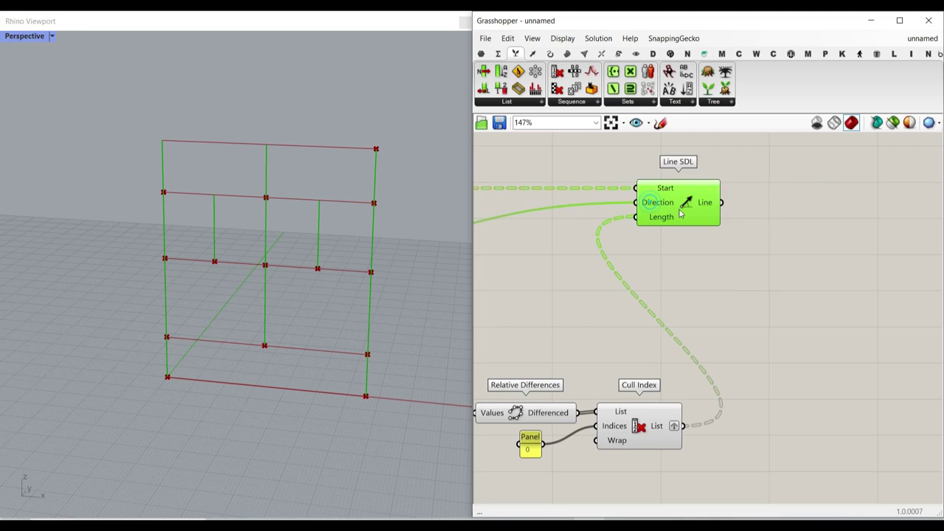
{"action": "scroll", "coordinate": [845, 251], "scroll_direction": "down", "scroll_amount": 6}
{"action": "left_click_drag", "start_coordinate": [845, 295], "coordinate": [732, 255]}
{"action": "right_click", "coordinate": [742, 190]}
{"action": "left_click", "coordinate": [769, 208]}
{"action": "left_click", "coordinate": [780, 194]}
{"action": "scroll", "coordinate": [790, 226], "scroll_direction": "up", "scroll_amount": 1}
{"action": "left_click_drag", "start_coordinate": [795, 203], "coordinate": [681, 284]}
{"action": "right_click", "coordinate": [701, 182]}
{"action": "left_click", "coordinate": [718, 204]}
{"action": "left_click", "coordinate": [716, 200]}
Step: Add a Curve container beyond Line SDL and connect the horizontal row lines to it
{"action": "scroll", "coordinate": [655, 230], "scroll_direction": "up", "scroll_amount": 8}
{"action": "right_click_drag", "start_coordinate": [830, 236], "coordinate": [727, 237]}
{"action": "left_click", "coordinate": [480, 55]}
{"action": "left_click", "coordinate": [518, 88]}
{"action": "left_click", "coordinate": [728, 187]}
{"action": "left_click_drag", "start_coordinate": [701, 258], "coordinate": [844, 261]}
{"action": "scroll", "coordinate": [606, 279], "scroll_direction": "down", "scroll_amount": 8}
{"action": "scroll", "coordinate": [754, 244], "scroll_direction": "up", "scroll_amount": 5}
{"action": "scroll", "coordinate": [843, 301], "scroll_direction": "up", "scroll_amount": 2}
{"action": "scroll", "coordinate": [852, 297], "scroll_direction": "up", "scroll_amount": 3}
Step: Place a second Curve container below the first and connect Line SDL's Line output to it
{"action": "right_click_drag", "start_coordinate": [852, 297], "coordinate": [729, 238]}
{"action": "left_click_drag", "start_coordinate": [731, 152], "coordinate": [773, 249]}
{"action": "left_click_drag", "start_coordinate": [701, 283], "coordinate": [770, 251]}
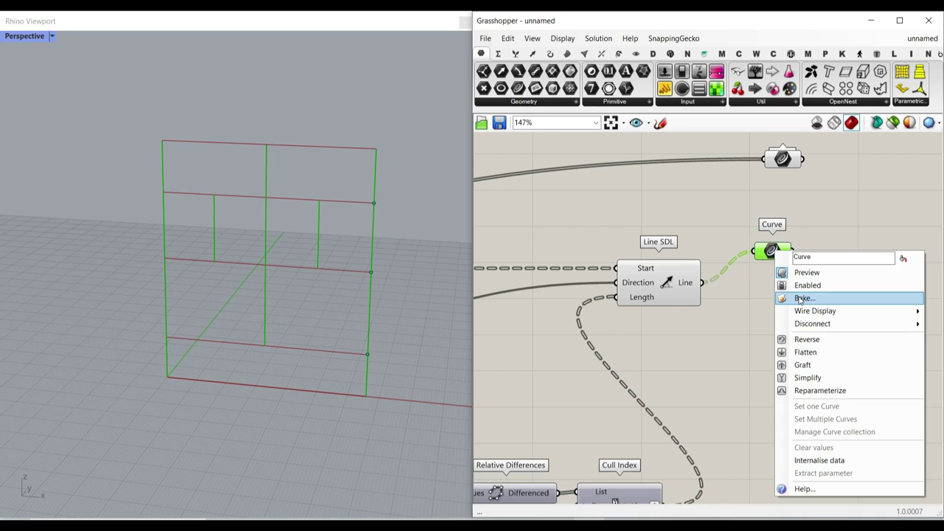
Step: Bake the vertical panel lines from the second Curve container and select them individually in the viewport to check them
{"action": "left_click", "coordinate": [803, 297]}
{"action": "left_click", "coordinate": [808, 410]}
{"action": "left_click", "coordinate": [266, 303]}
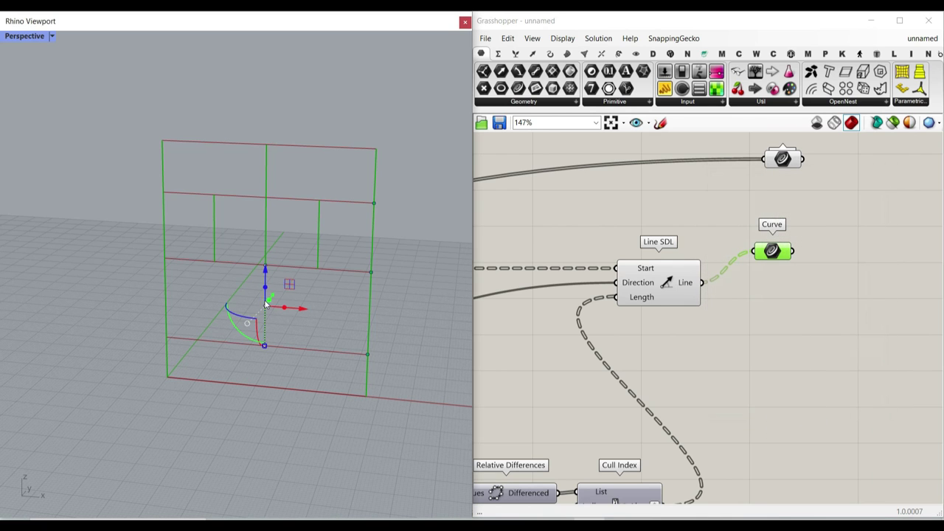
{"action": "left_click", "coordinate": [213, 232]}
{"action": "left_click", "coordinate": [265, 210]}
{"action": "left_click", "coordinate": [319, 220]}
{"action": "left_click", "coordinate": [373, 230]}
{"action": "left_click", "coordinate": [411, 202]}
{"action": "scroll", "coordinate": [421, 220], "scroll_direction": "down", "scroll_amount": 4}
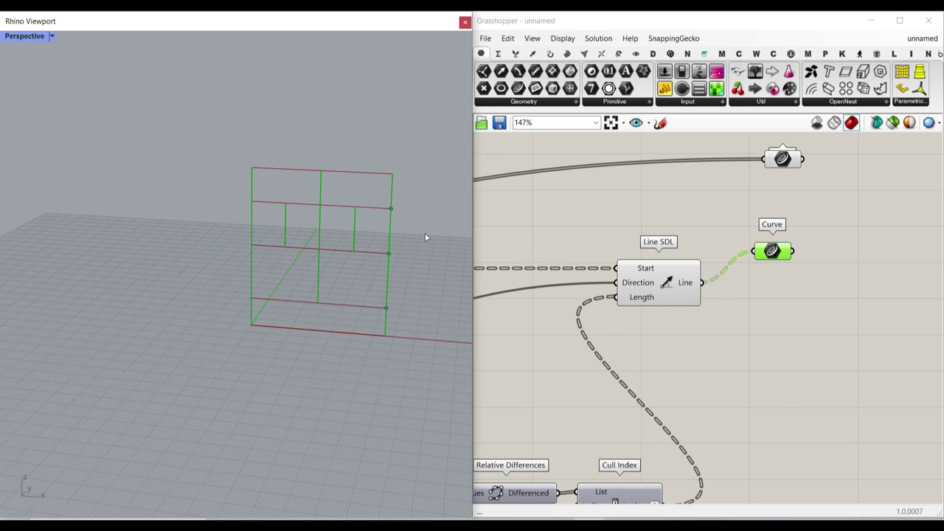
Step: Turn off the preview of the components behind the two final Curve containers
{"action": "scroll", "coordinate": [734, 307], "scroll_direction": "down", "scroll_amount": 5}
{"action": "left_click_drag", "start_coordinate": [812, 378], "coordinate": [584, 233]}
{"action": "right_click", "coordinate": [627, 190]}
{"action": "left_click", "coordinate": [641, 211]}
Step: Set the four Gene Pool values to 3, 2, 1 and 4 to change the panel count per row
{"action": "scroll", "coordinate": [733, 253], "scroll_direction": "up", "scroll_amount": 8}
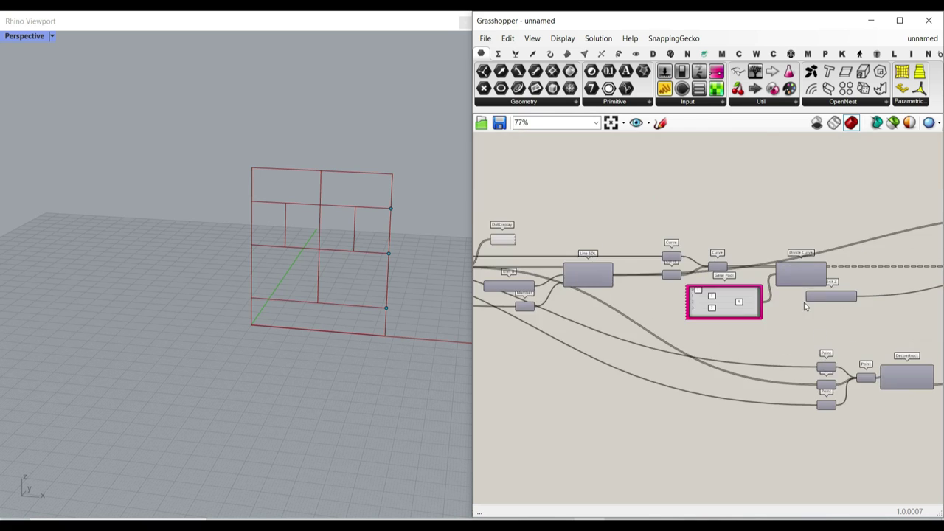
{"action": "left_click_drag", "start_coordinate": [608, 254], "coordinate": [767, 260]}
{"action": "mouse_move", "coordinate": [668, 286]}
{"action": "left_mouse_down"}
{"action": "mouse_move", "coordinate": [802, 287]}
{"action": "mouse_move", "coordinate": [654, 287]}
{"action": "left_mouse_up"}
{"action": "left_click_drag", "start_coordinate": [816, 316], "coordinate": [641, 315]}
{"action": "left_click_drag", "start_coordinate": [677, 349], "coordinate": [814, 343]}
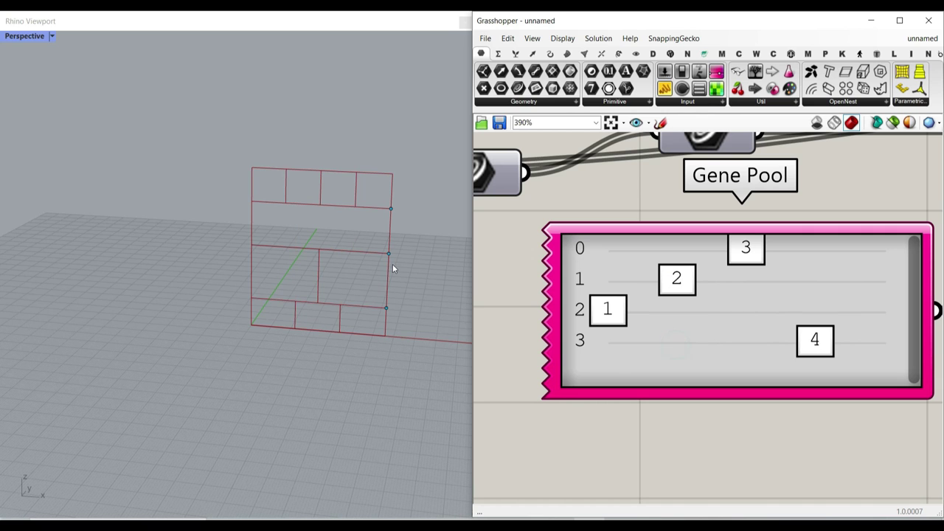
Step: Shift the three row handles vertically along the facade edge to test the changing row heights
{"action": "scroll", "coordinate": [390, 259], "scroll_direction": "up", "scroll_amount": 3}
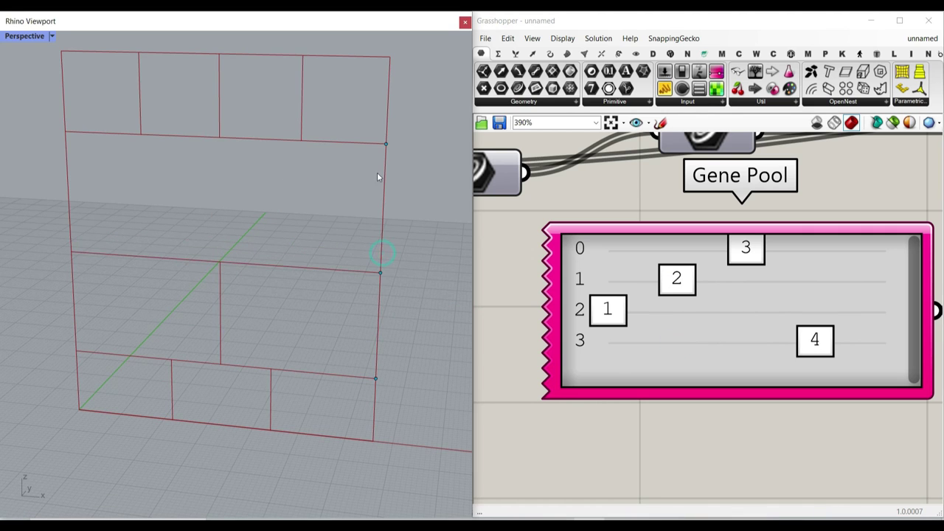
{"action": "left_click_drag", "start_coordinate": [389, 144], "coordinate": [387, 187]}
{"action": "mouse_move", "coordinate": [374, 378]}
{"action": "left_mouse_down"}
{"action": "mouse_move", "coordinate": [375, 317]}
{"action": "mouse_move", "coordinate": [376, 366]}
{"action": "left_mouse_up"}
{"action": "mouse_move", "coordinate": [379, 272]}
{"action": "left_mouse_down"}
{"action": "mouse_move", "coordinate": [389, 227]}
{"action": "mouse_move", "coordinate": [379, 234]}
{"action": "mouse_move", "coordinate": [380, 274]}
{"action": "left_mouse_up"}
{"action": "left_click_drag", "start_coordinate": [387, 144], "coordinate": [387, 158]}
Step: Set the row division slider to 3 and reset the Kangaroo solver
{"action": "scroll", "coordinate": [743, 233], "scroll_direction": "down", "scroll_amount": 8}
{"action": "right_click_drag", "start_coordinate": [610, 277], "coordinate": [778, 279]}
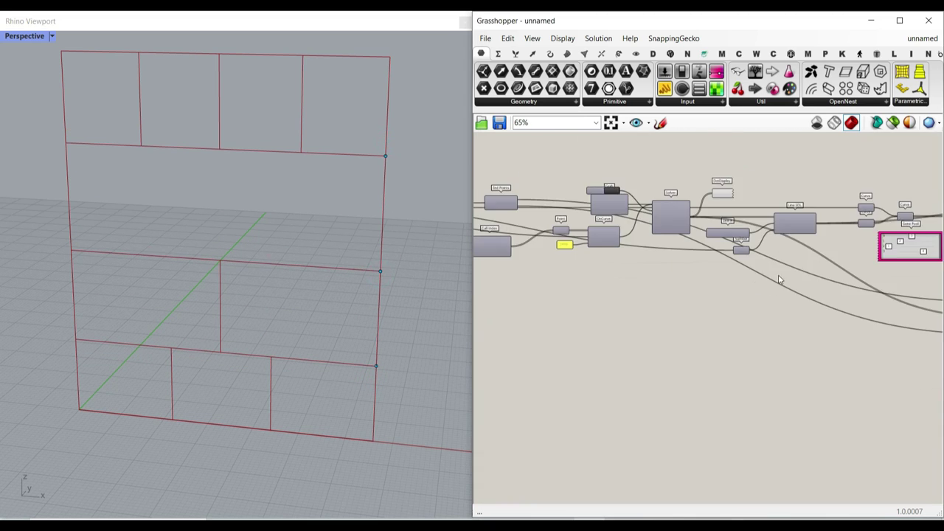
{"action": "scroll", "coordinate": [569, 269], "scroll_direction": "up", "scroll_amount": 5}
{"action": "left_click_drag", "start_coordinate": [724, 251], "coordinate": [679, 257]}
{"action": "right_click_drag", "start_coordinate": [804, 270], "coordinate": [626, 274]}
{"action": "scroll", "coordinate": [822, 242], "scroll_direction": "down", "scroll_amount": 2}
{"action": "right_click_drag", "start_coordinate": [822, 242], "coordinate": [621, 255]}
{"action": "right_click_drag", "start_coordinate": [790, 172], "coordinate": [656, 192]}
{"action": "left_click", "coordinate": [796, 179]}
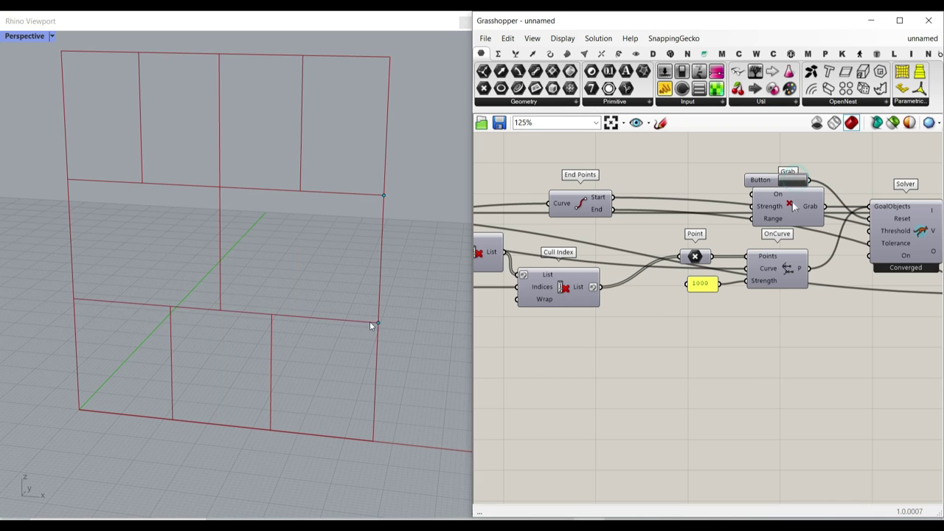
Step: Move the lower row handle down and the upper one up to make the middle row taller
{"action": "left_click_drag", "start_coordinate": [378, 323], "coordinate": [378, 349]}
{"action": "left_click_drag", "start_coordinate": [384, 195], "coordinate": [387, 151]}
{"action": "scroll", "coordinate": [354, 286], "scroll_direction": "down", "scroll_amount": 5}
{"action": "right_click_drag", "start_coordinate": [351, 291], "coordinate": [344, 282]}
Step: Set the Gene Pool's gene count to 3 to match the three rows
{"action": "right_click_drag", "start_coordinate": [804, 337], "coordinate": [590, 342]}
{"action": "scroll", "coordinate": [590, 339], "scroll_direction": "down", "scroll_amount": 8}
{"action": "right_click_drag", "start_coordinate": [748, 334], "coordinate": [583, 322]}
{"action": "scroll", "coordinate": [581, 318], "scroll_direction": "up", "scroll_amount": 11}
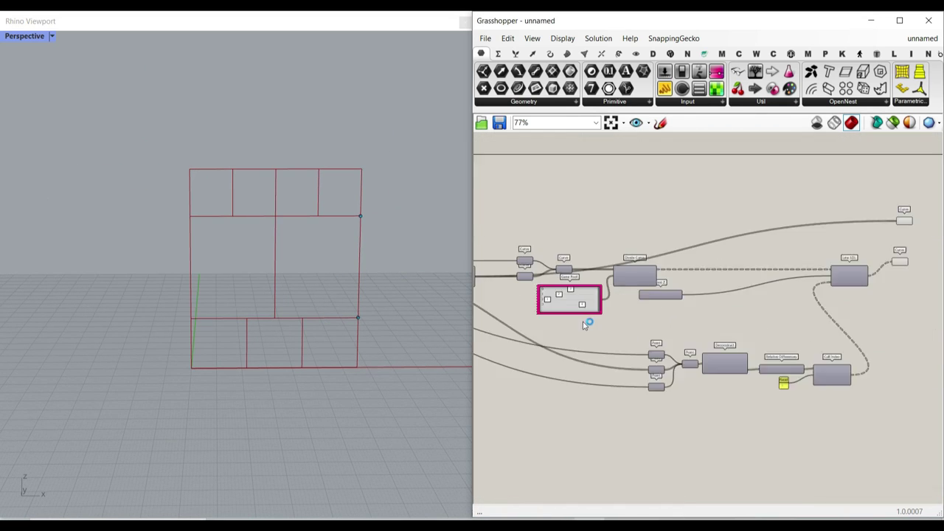
{"action": "right_click_drag", "start_coordinate": [536, 289], "coordinate": [773, 315]}
{"action": "scroll", "coordinate": [782, 316], "scroll_direction": "down", "scroll_amount": 5}
{"action": "right_click_drag", "start_coordinate": [483, 316], "coordinate": [832, 302]}
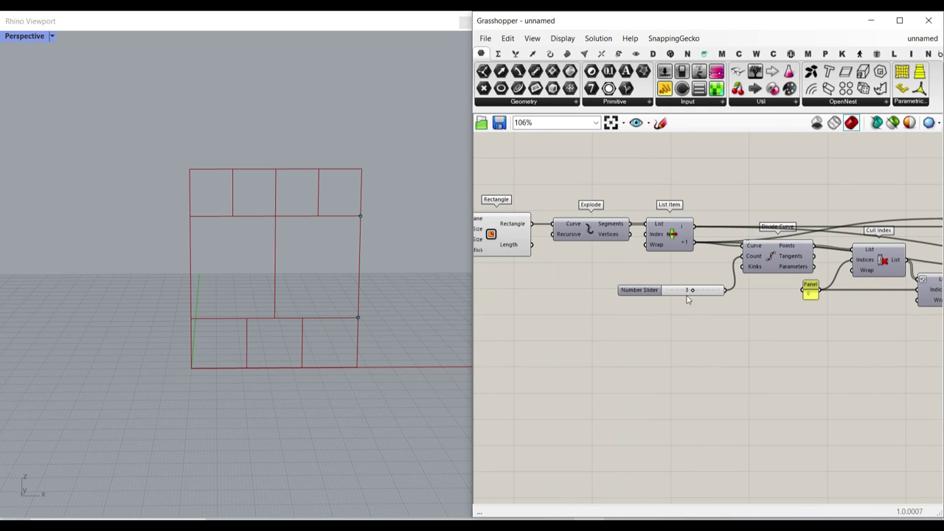
{"action": "scroll", "coordinate": [687, 298], "scroll_direction": "up", "scroll_amount": 3}
{"action": "scroll", "coordinate": [568, 302], "scroll_direction": "down", "scroll_amount": 6}
{"action": "right_click_drag", "start_coordinate": [703, 314], "coordinate": [520, 309]}
{"action": "right_click_drag", "start_coordinate": [814, 300], "coordinate": [632, 299]}
{"action": "scroll", "coordinate": [734, 296], "scroll_direction": "up", "scroll_amount": 7}
{"action": "left_click", "coordinate": [726, 278]}
{"action": "double_click", "coordinate": [727, 278]}
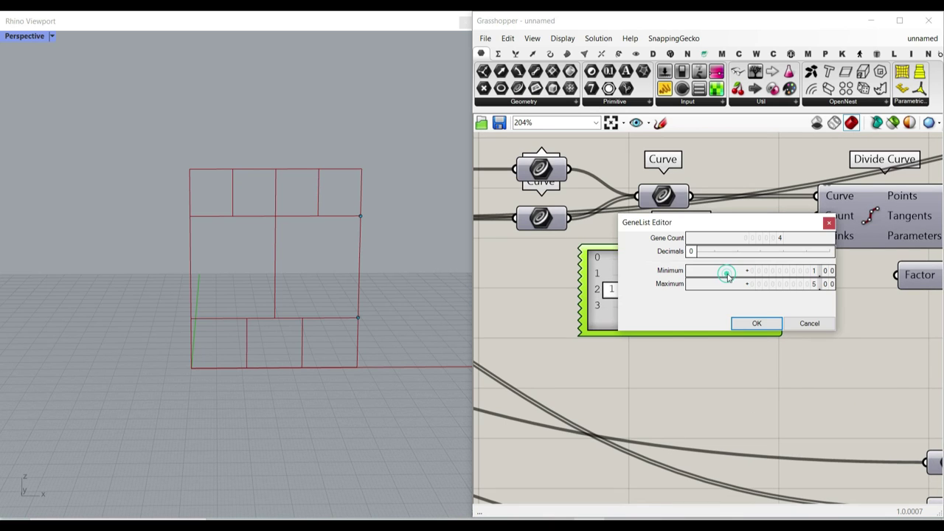
{"action": "left_click_drag", "start_coordinate": [781, 238], "coordinate": [780, 234]}
{"action": "left_click", "coordinate": [760, 322]}
Step: Adjust the Gene Pool values to 3, 2 and 3 panels per row
{"action": "scroll", "coordinate": [760, 322], "scroll_direction": "down", "scroll_amount": 4}
{"action": "right_click_drag", "start_coordinate": [760, 323], "coordinate": [717, 318]}
{"action": "scroll", "coordinate": [708, 316], "scroll_direction": "up", "scroll_amount": 2}
{"action": "scroll", "coordinate": [654, 306], "scroll_direction": "up", "scroll_amount": 2}
{"action": "left_click_drag", "start_coordinate": [664, 263], "coordinate": [621, 282]}
{"action": "left_click_drag", "start_coordinate": [620, 283], "coordinate": [643, 304]}
{"action": "scroll", "coordinate": [288, 264], "scroll_direction": "up", "scroll_amount": 5}
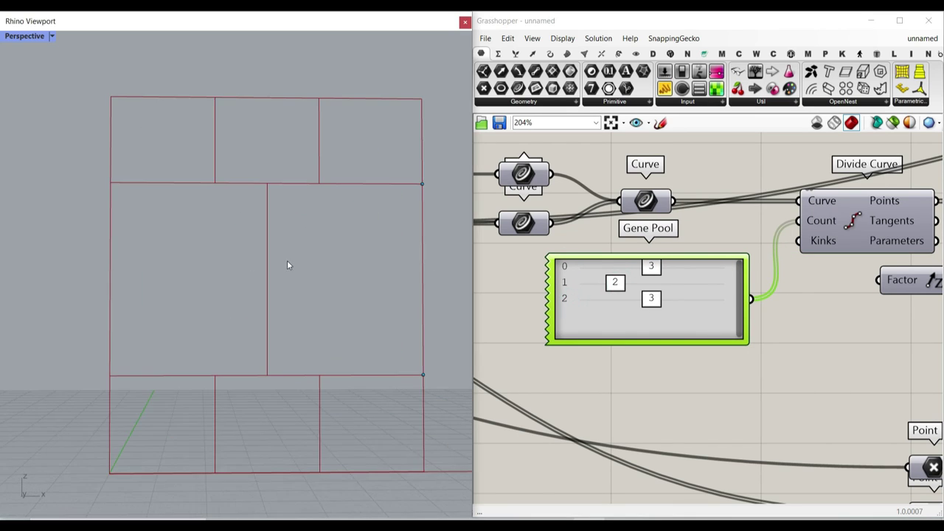
Step: Add a Surface Split component past the two final Curve containers
{"action": "right_click_drag", "start_coordinate": [795, 281], "coordinate": [580, 278]}
{"action": "scroll", "coordinate": [575, 278], "scroll_direction": "down", "scroll_amount": 5}
{"action": "right_click_drag", "start_coordinate": [916, 236], "coordinate": [697, 245]}
{"action": "scroll", "coordinate": [700, 241], "scroll_direction": "up", "scroll_amount": 4}
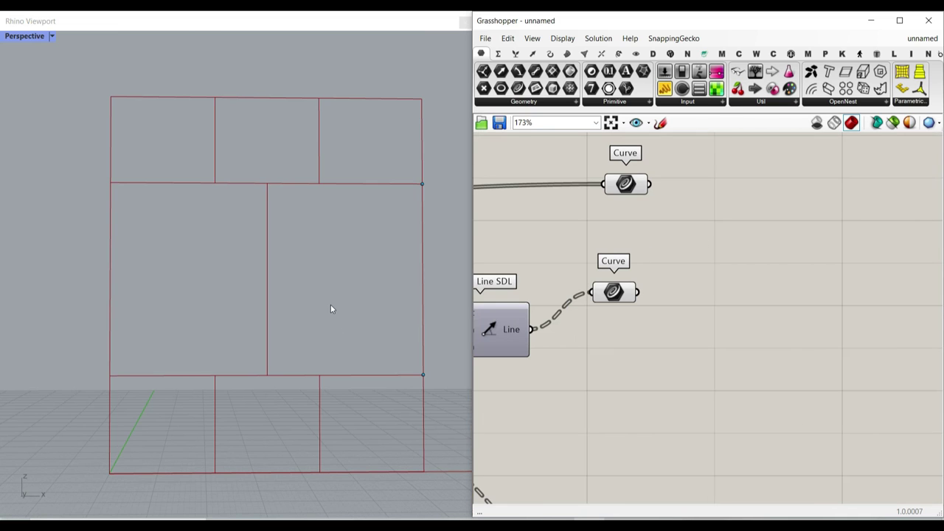
{"action": "right_click_drag", "start_coordinate": [330, 305], "coordinate": [276, 292]}
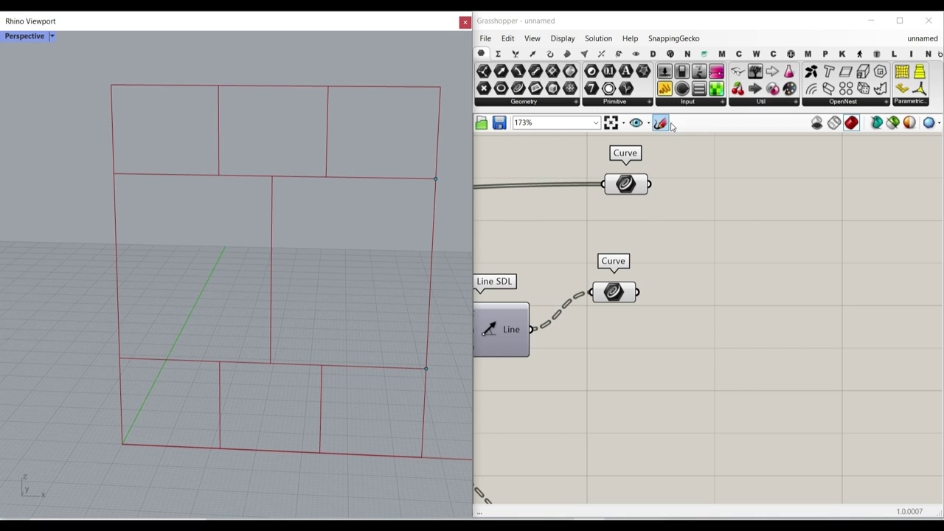
{"action": "left_click", "coordinate": [601, 55]}
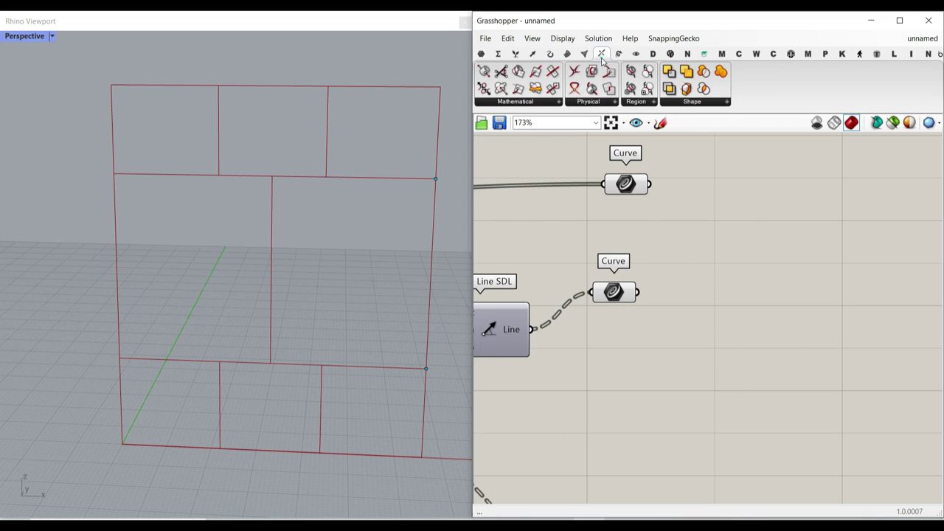
{"action": "left_click", "coordinate": [608, 103]}
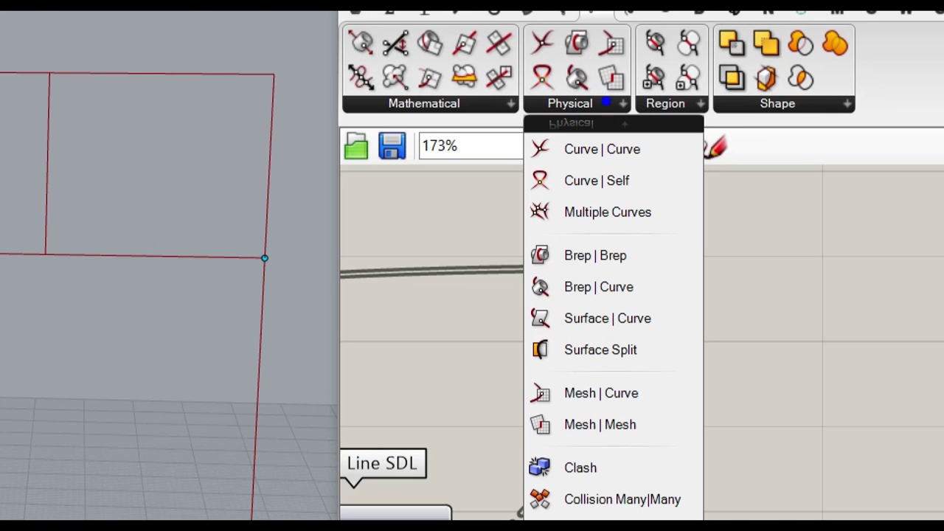
{"action": "left_click_drag", "start_coordinate": [488, 330], "coordinate": [721, 376], "text": "ctrl"}
{"action": "left_click", "coordinate": [596, 102]}
{"action": "left_click", "coordinate": [617, 225]}
{"action": "left_click", "coordinate": [714, 244]}
{"action": "left_click_drag", "start_coordinate": [714, 244], "coordinate": [800, 261]}
Step: Connect the initial Rectangle to the Surface input of Surface Split and place the component at the definition's end
{"action": "scroll", "coordinate": [839, 267], "scroll_direction": "down", "scroll_amount": 7}
{"action": "scroll", "coordinate": [847, 267], "scroll_direction": "down", "scroll_amount": 5}
{"action": "scroll", "coordinate": [641, 257], "scroll_direction": "up", "scroll_amount": 9}
{"action": "scroll", "coordinate": [775, 298], "scroll_direction": "up", "scroll_amount": 5}
{"action": "scroll", "coordinate": [626, 349], "scroll_direction": "down", "scroll_amount": 1}
{"action": "left_click_drag", "start_coordinate": [636, 345], "coordinate": [669, 202]}
{"action": "right_click_drag", "start_coordinate": [731, 255], "coordinate": [566, 257]}
{"action": "scroll", "coordinate": [566, 254], "scroll_direction": "down", "scroll_amount": 3}
{"action": "scroll", "coordinate": [562, 249], "scroll_direction": "down", "scroll_amount": 8}
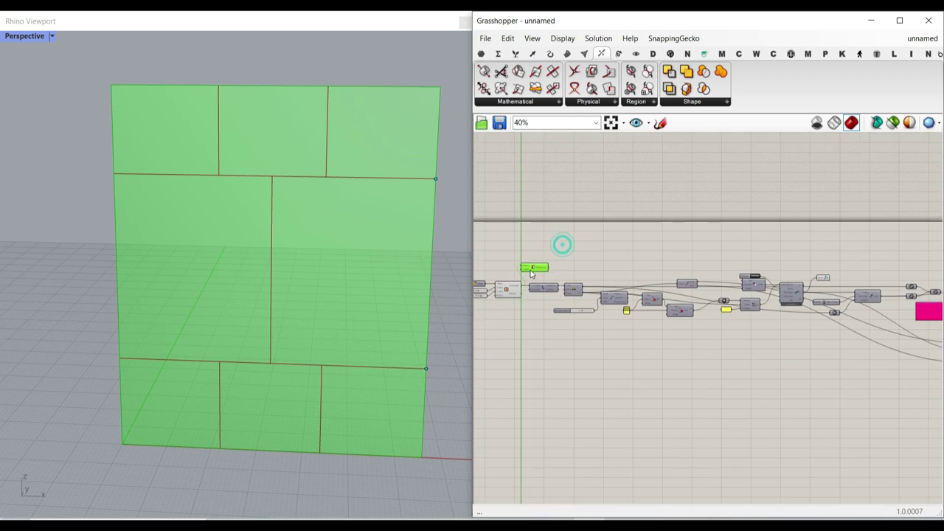
{"action": "scroll", "coordinate": [639, 260], "scroll_direction": "up", "scroll_amount": 3}
{"action": "scroll", "coordinate": [639, 260], "scroll_direction": "up", "scroll_amount": 2}
{"action": "scroll", "coordinate": [581, 238], "scroll_direction": "up", "scroll_amount": 6}
Step: Add a third Curve container and merge the row lines and vertical lines into it
{"action": "left_click", "coordinate": [617, 254]}
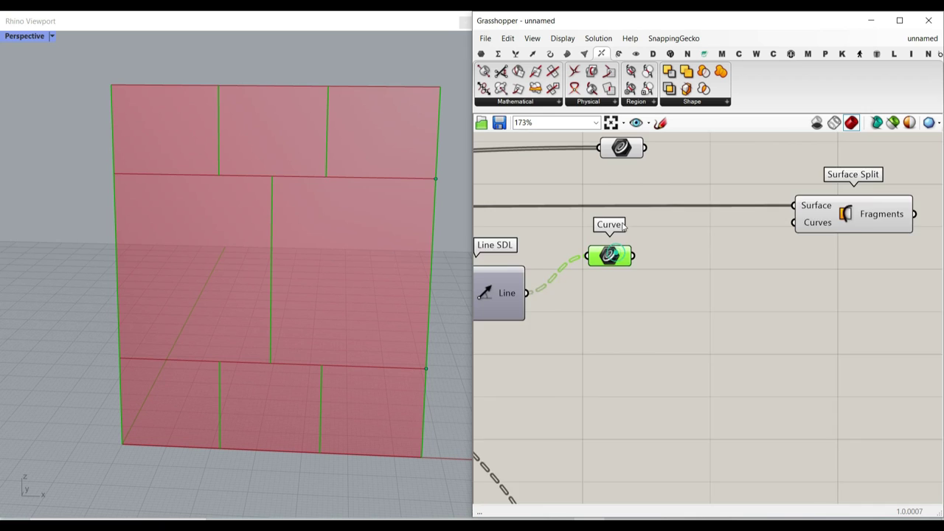
{"action": "right_click_drag", "start_coordinate": [622, 222], "coordinate": [615, 258]}
{"action": "left_click_drag", "start_coordinate": [620, 174], "coordinate": [658, 257]}
{"action": "left_click", "coordinate": [481, 55]}
{"action": "left_click", "coordinate": [519, 89]}
{"action": "scroll", "coordinate": [651, 244], "scroll_direction": "up", "scroll_amount": 1}
{"action": "left_click", "coordinate": [685, 257]}
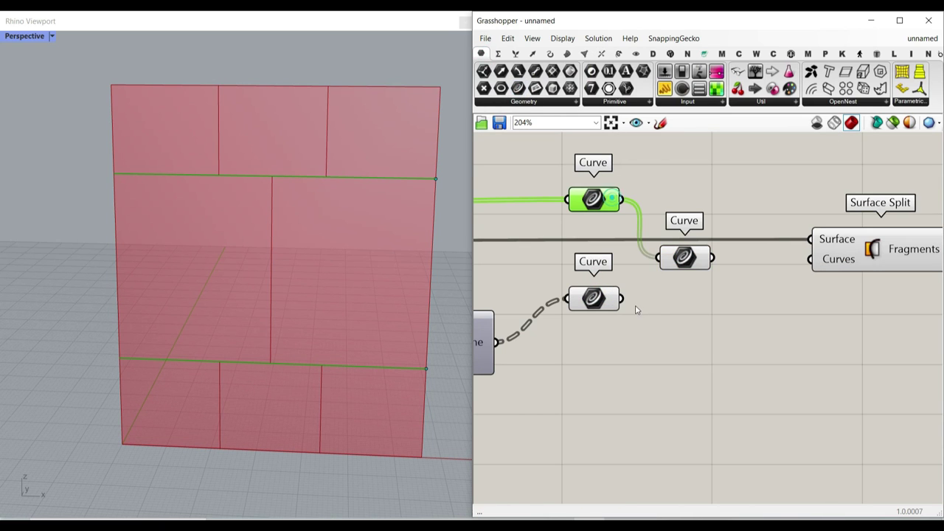
{"action": "right_click", "coordinate": [675, 256]}
{"action": "right_click_drag", "start_coordinate": [688, 249], "coordinate": [614, 234]}
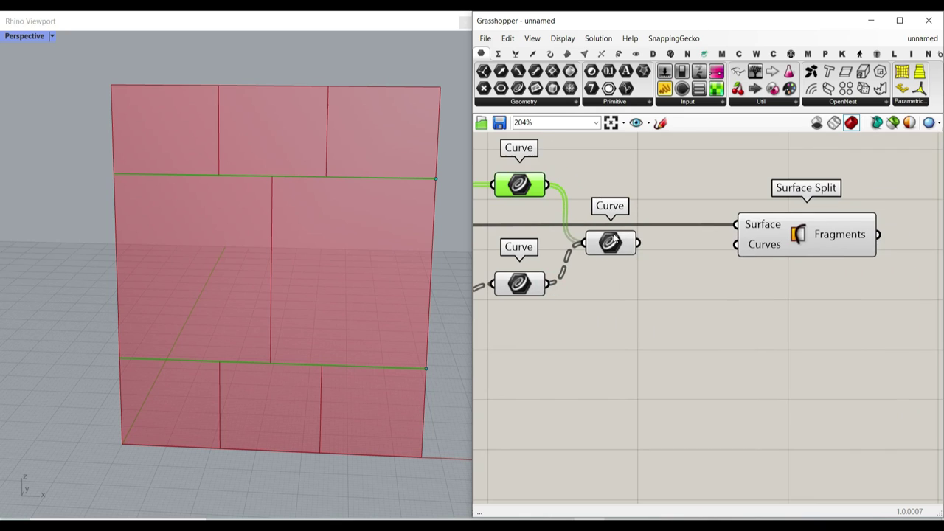
Step: Flatten the merged Curve container and connect it to the Curves input of Surface Split
{"action": "mouse_move", "coordinate": [615, 245]}
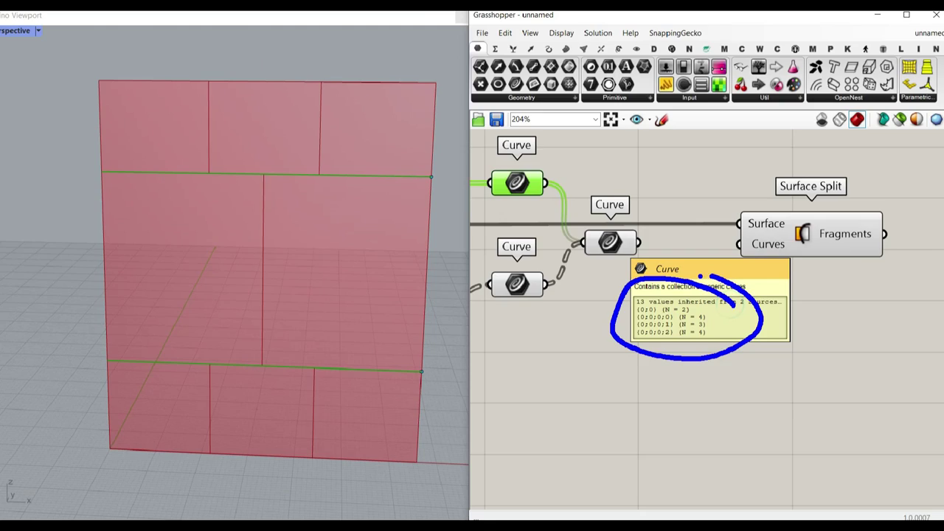
{"action": "right_click", "coordinate": [630, 247]}
{"action": "left_click", "coordinate": [633, 341]}
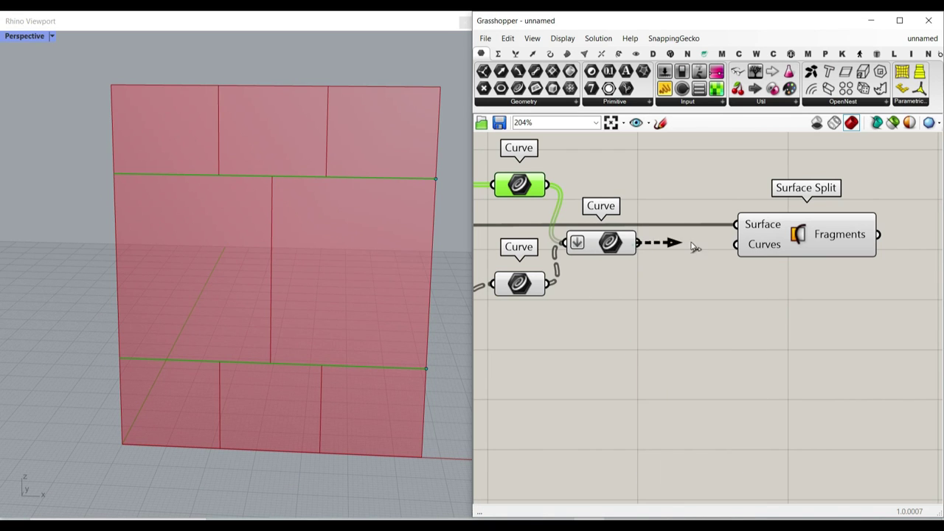
{"action": "right_click_drag", "start_coordinate": [688, 267], "coordinate": [729, 241]}
Step: Turn off the preview of Line SDL and the Curve containers so only the split surfaces show
{"action": "scroll", "coordinate": [726, 268], "scroll_direction": "down", "scroll_amount": 10}
{"action": "left_click_drag", "start_coordinate": [731, 308], "coordinate": [573, 225]}
{"action": "right_click", "coordinate": [634, 186]}
{"action": "left_click", "coordinate": [655, 204]}
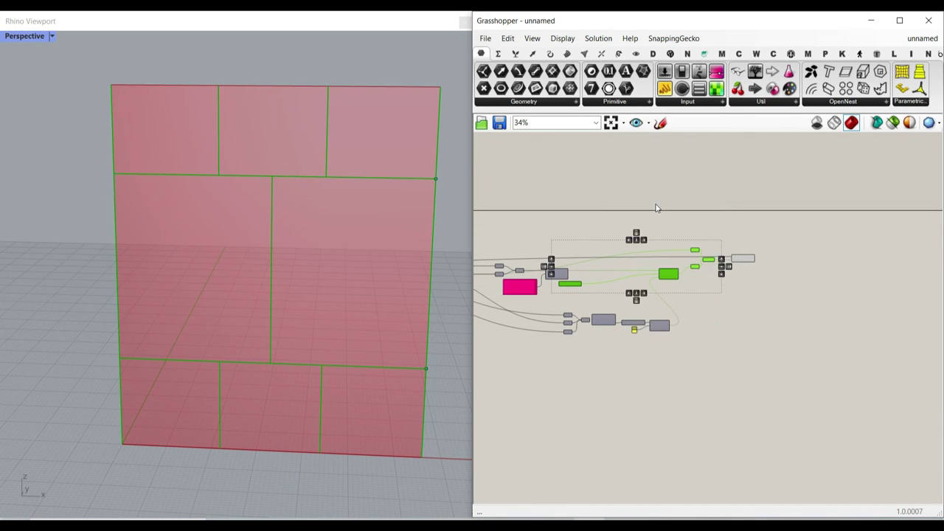
{"action": "left_click", "coordinate": [758, 286]}
Step: Bake the Surface Split fragments to check the individual panels, and undo the bake
{"action": "scroll", "coordinate": [760, 288], "scroll_direction": "up", "scroll_amount": 5}
{"action": "scroll", "coordinate": [737, 247], "scroll_direction": "up", "scroll_amount": 5}
{"action": "right_click_drag", "start_coordinate": [738, 256], "coordinate": [618, 259]}
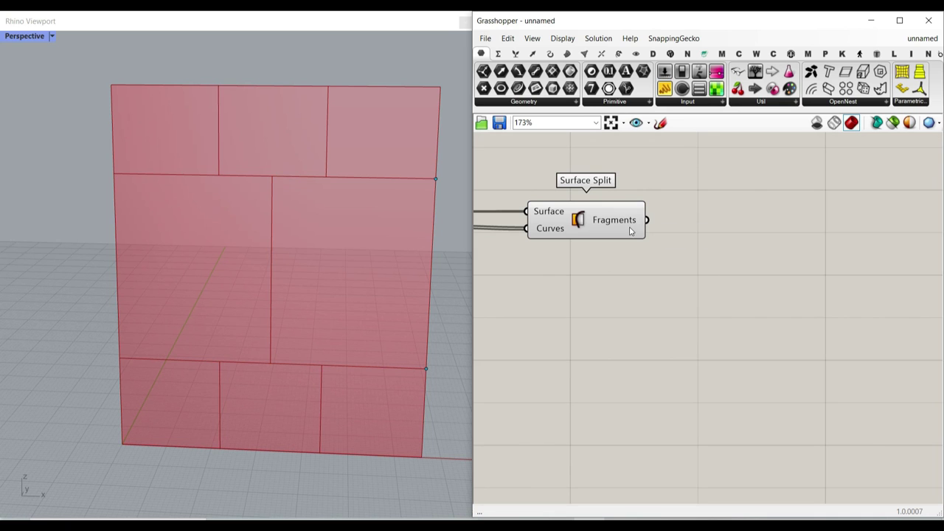
{"action": "right_click", "coordinate": [630, 231]}
{"action": "left_click", "coordinate": [651, 247]}
{"action": "left_click", "coordinate": [668, 379]}
{"action": "left_click", "coordinate": [340, 260]}
{"action": "left_click", "coordinate": [199, 251]}
{"action": "left_click", "coordinate": [183, 143]}
{"action": "left_click", "coordinate": [292, 137]}
{"action": "left_click", "coordinate": [392, 130]}
{"action": "left_click", "coordinate": [457, 219]}
{"action": "key", "text": "ctrl+z"}
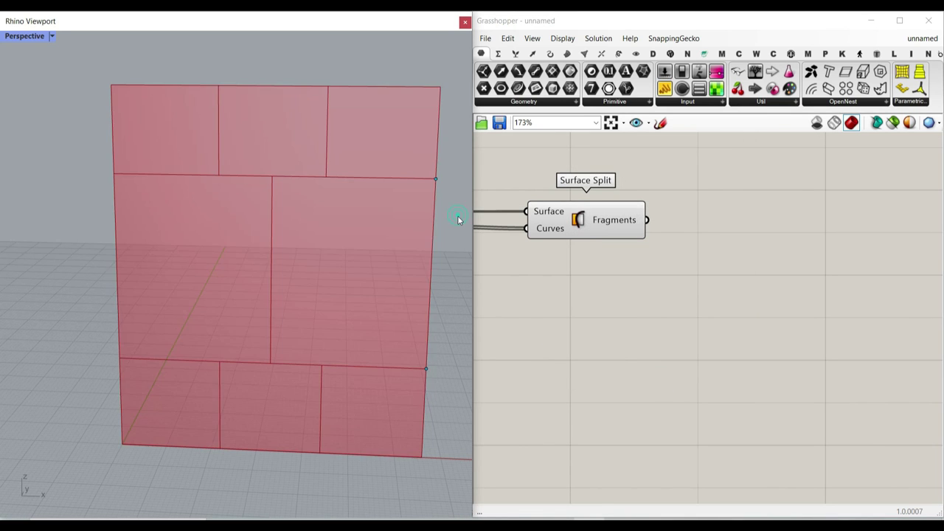
Step: Move both row handles slightly down to adjust the heights of the split panels
{"action": "left_click_drag", "start_coordinate": [437, 179], "coordinate": [435, 191]}
{"action": "mouse_move", "coordinate": [431, 368]}
{"action": "left_mouse_down"}
{"action": "mouse_move", "coordinate": [419, 292]}
{"action": "mouse_move", "coordinate": [425, 372]}
{"action": "left_mouse_up"}
Step: Add a Curve container after Surface Split and connect the Fragments output to it
{"action": "right_click_drag", "start_coordinate": [675, 248], "coordinate": [608, 286]}
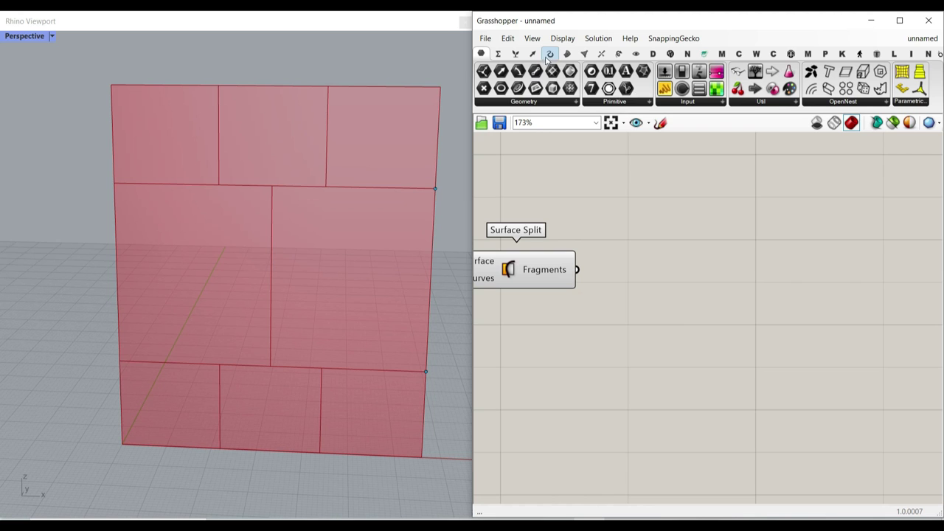
{"action": "left_click", "coordinate": [661, 282]}
{"action": "left_click_drag", "start_coordinate": [578, 270], "coordinate": [636, 220]}
Step: Bake the panel outlines from the new Curve container and select individual ones in the viewport to check them
{"action": "right_click", "coordinate": [637, 219]}
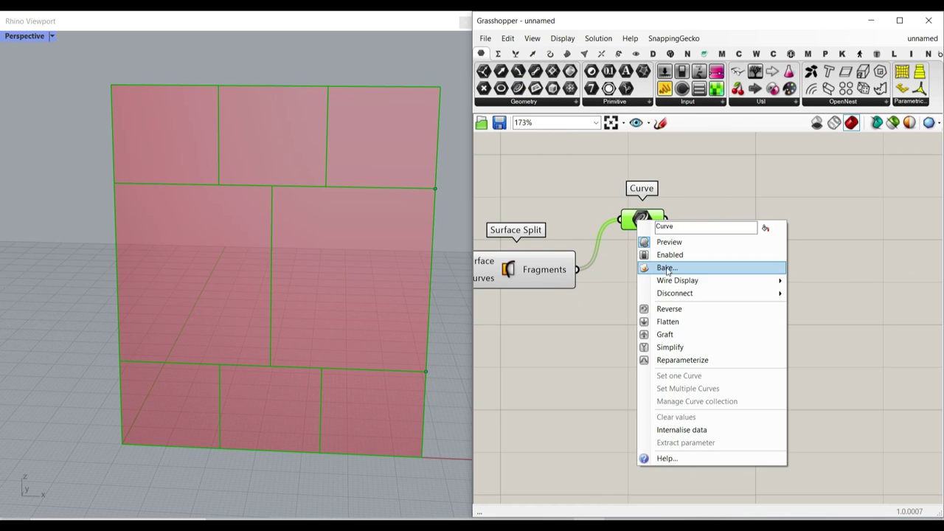
{"action": "left_click", "coordinate": [666, 267]}
{"action": "left_click", "coordinate": [676, 382]}
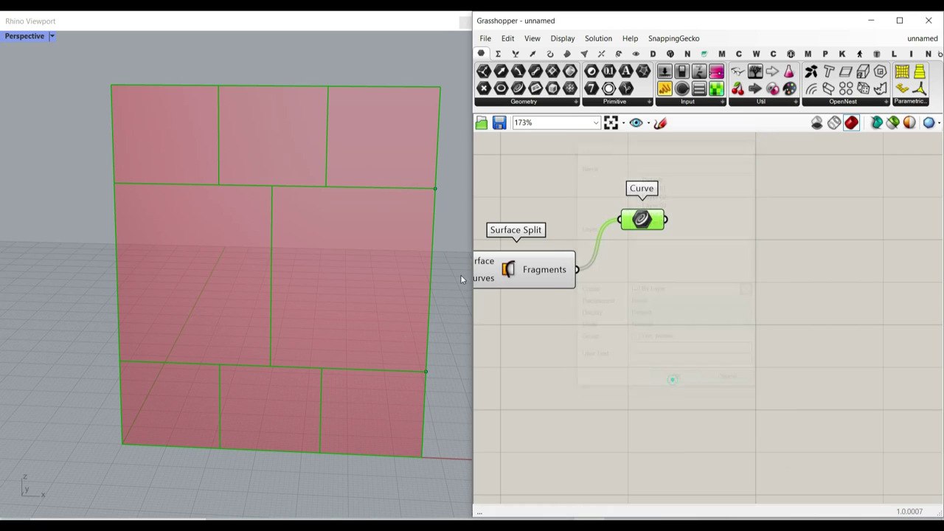
{"action": "left_click", "coordinate": [327, 152]}
{"action": "left_click", "coordinate": [358, 189]}
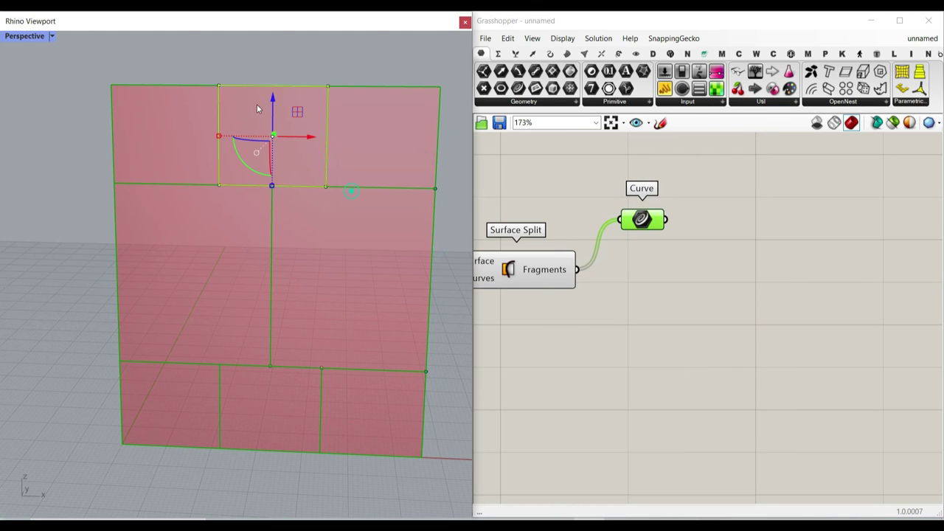
{"action": "left_click", "coordinate": [173, 130]}
Step: Add an Offset Curve component and connect the panel outlines to its Curve input
{"action": "left_click", "coordinate": [551, 55]}
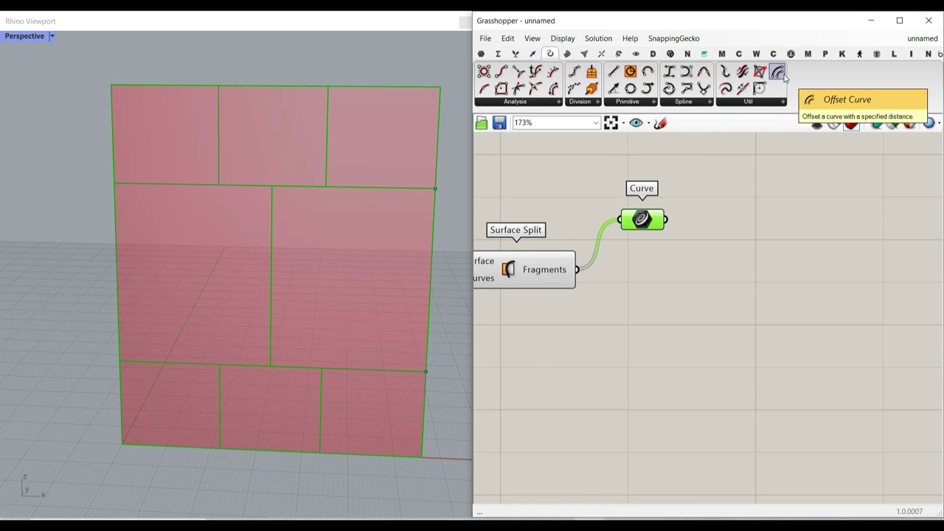
{"action": "left_click_drag", "start_coordinate": [783, 75], "coordinate": [750, 280]}
{"action": "left_click_drag", "start_coordinate": [684, 245], "coordinate": [695, 251]}
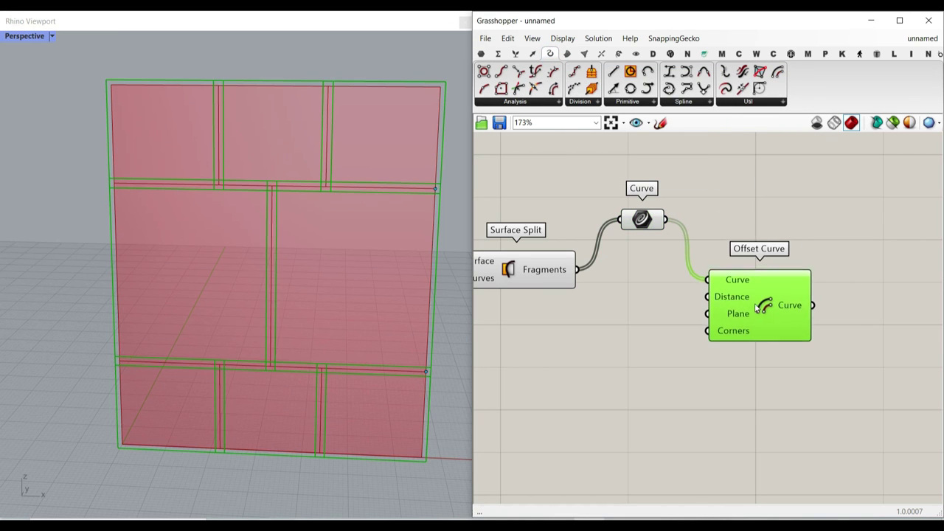
Step: Create a Number Slider with the value 2.55 and connect it to the Distance input of Offset Curve
{"action": "double_click", "coordinate": [603, 340]}
{"action": "type", "text": "2.5"}
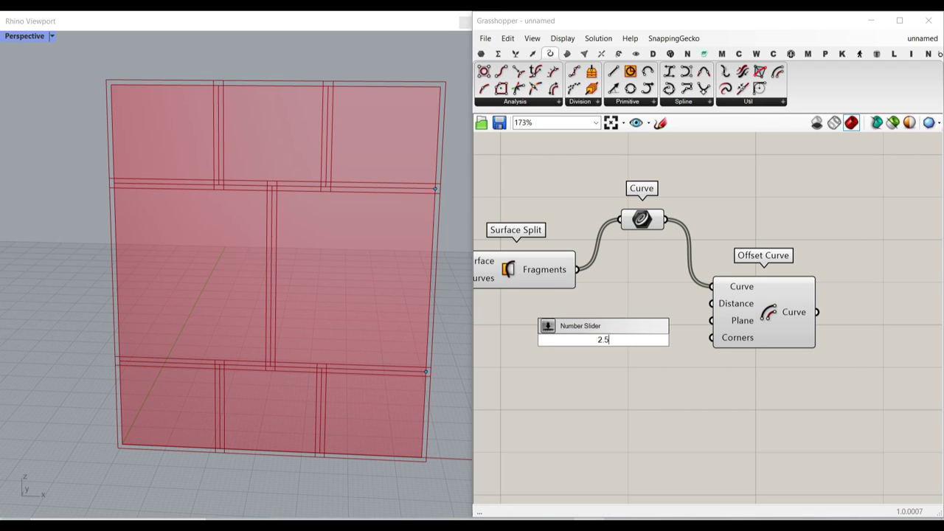
{"action": "type", "text": "5"}
{"action": "key", "text": "Return"}
{"action": "scroll", "coordinate": [693, 321], "scroll_direction": "up", "scroll_amount": 3}
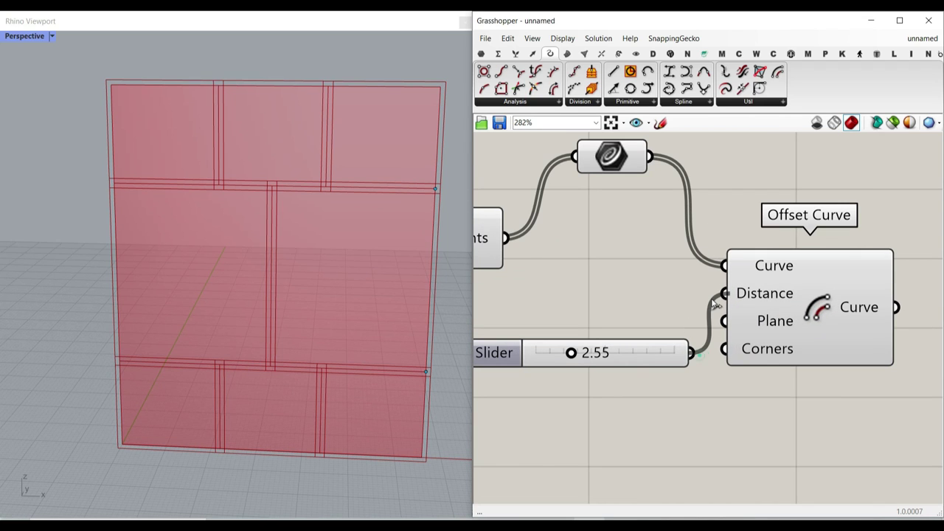
Step: Add an expression to the Distance input of Offset Curve that flips the offset to the inside of the panel outlines
{"action": "left_click_drag", "start_coordinate": [715, 305], "coordinate": [712, 302]}
{"action": "left_click_drag", "start_coordinate": [666, 347], "coordinate": [643, 312]}
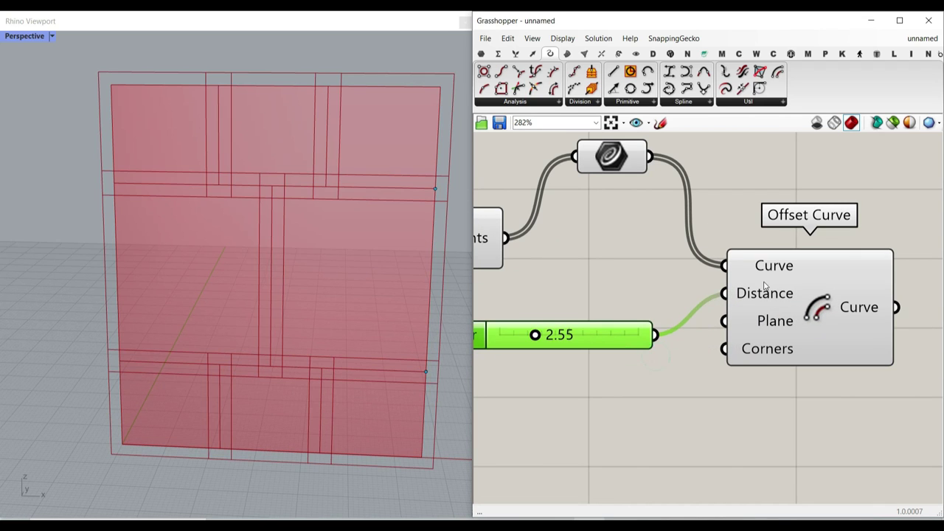
{"action": "right_click", "coordinate": [765, 286]}
{"action": "mouse_move", "coordinate": [792, 399]}
{"action": "left_click", "coordinate": [739, 405]}
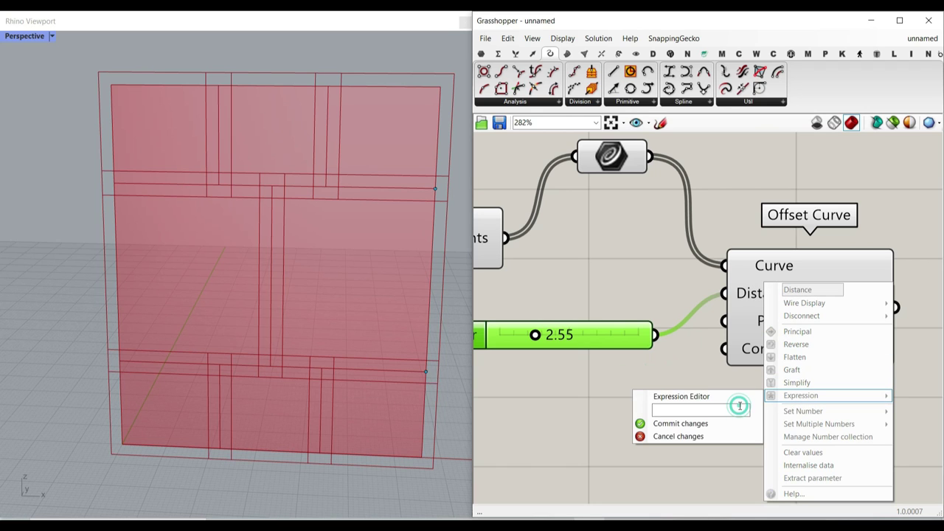
{"action": "left_click", "coordinate": [711, 425]}
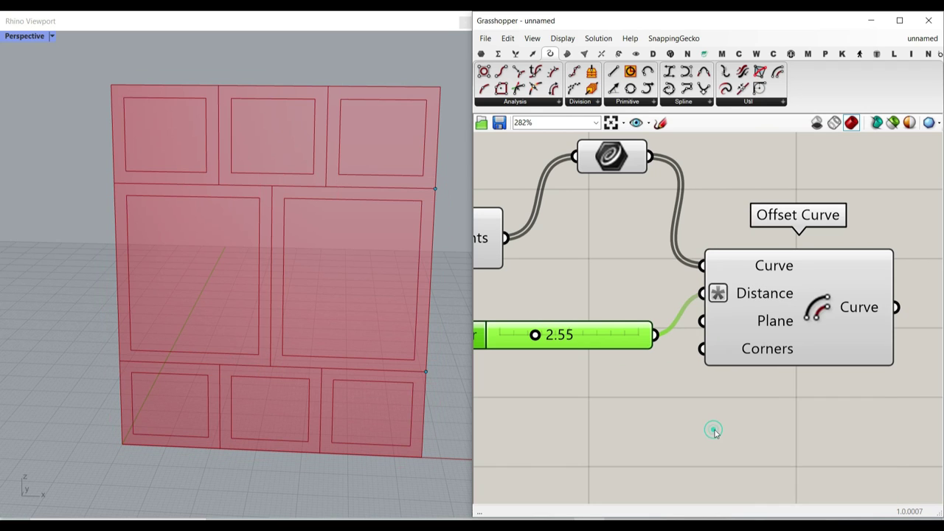
Step: Add two Curve containers, one holding the original panel outlines and one fed by the Offset Curve output
{"action": "scroll", "coordinate": [563, 270], "scroll_direction": "down", "scroll_amount": 2}
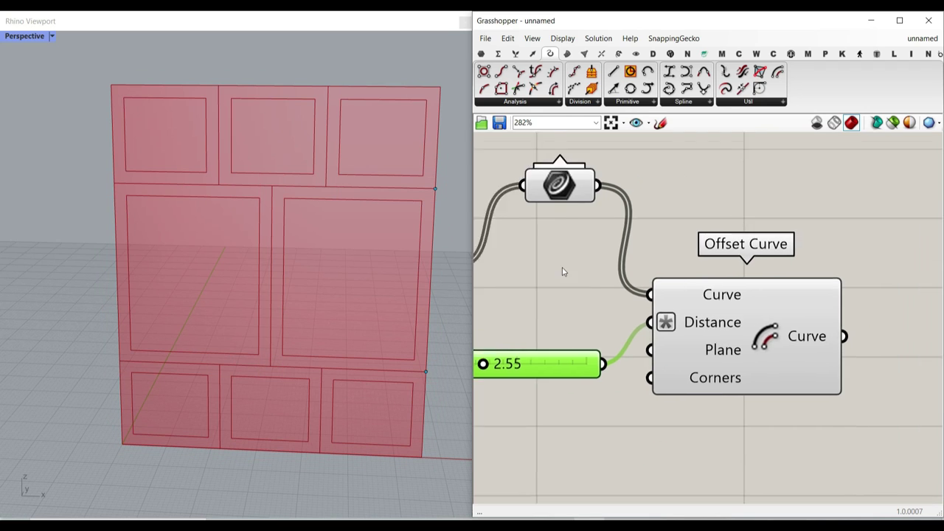
{"action": "left_click", "coordinate": [481, 54]}
{"action": "left_click_drag", "start_coordinate": [536, 88], "coordinate": [851, 293]}
{"action": "left_click_drag", "start_coordinate": [765, 317], "coordinate": [817, 296]}
{"action": "right_click_drag", "start_coordinate": [808, 282], "coordinate": [683, 285]}
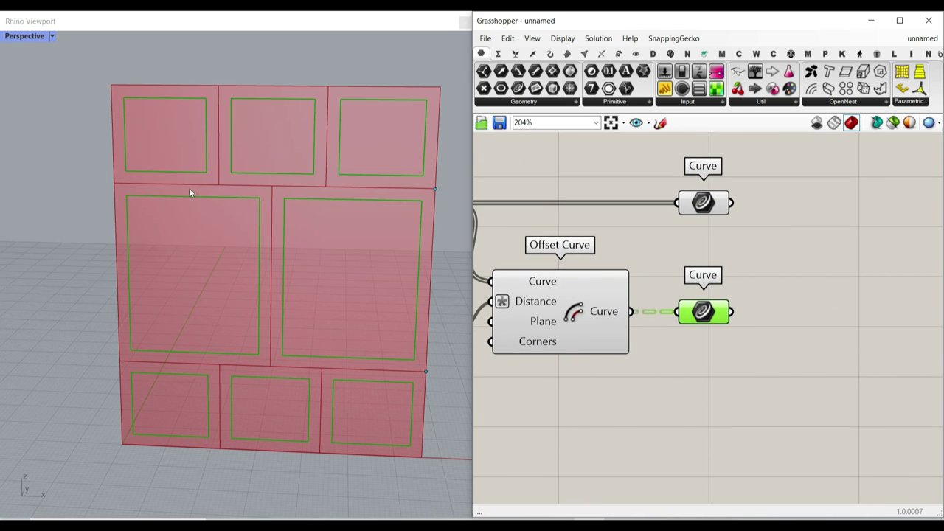
{"action": "scroll", "coordinate": [190, 189], "scroll_direction": "up", "scroll_amount": 3}
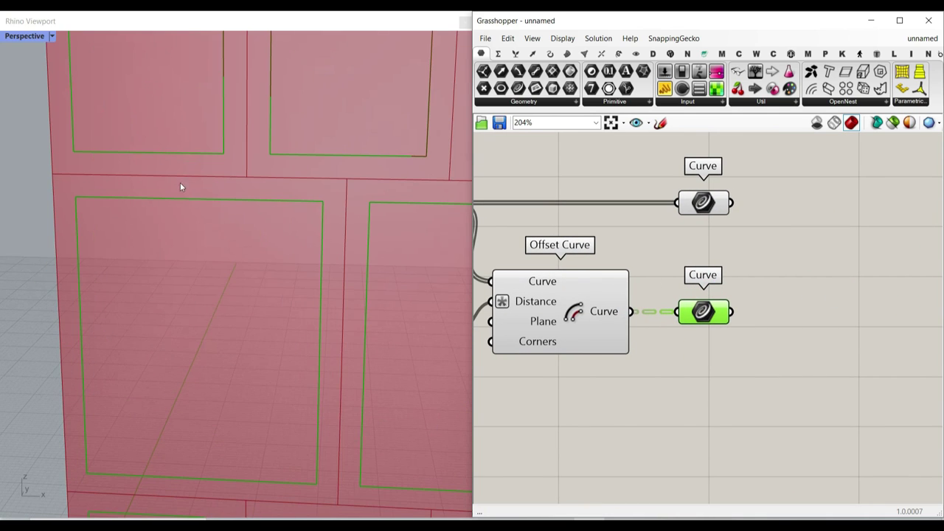
{"action": "right_click", "coordinate": [703, 205]}
{"action": "left_click", "coordinate": [724, 318]}
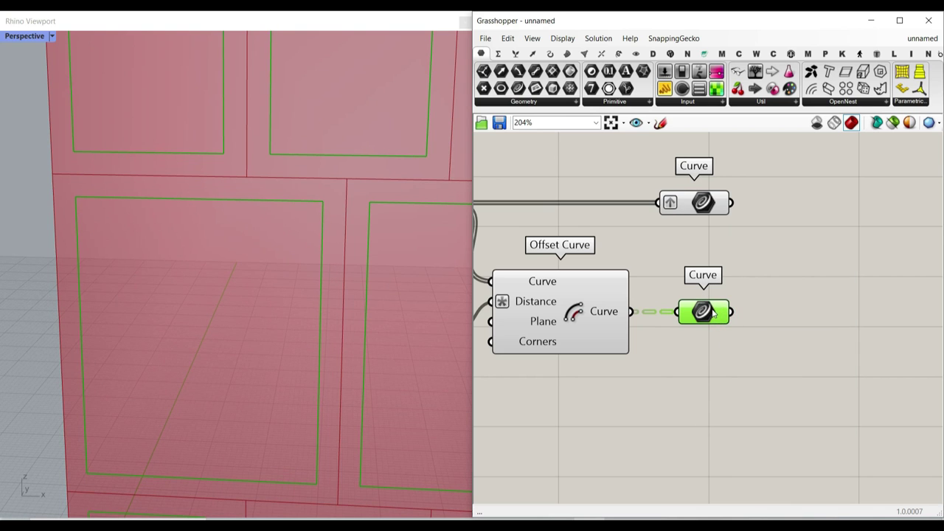
{"action": "mouse_move", "coordinate": [712, 313]}
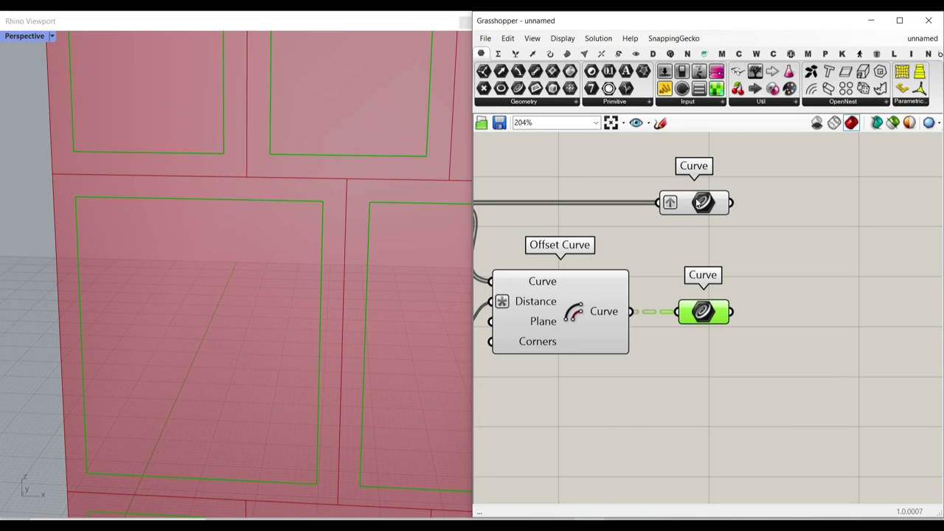
{"action": "right_click", "coordinate": [680, 90]}
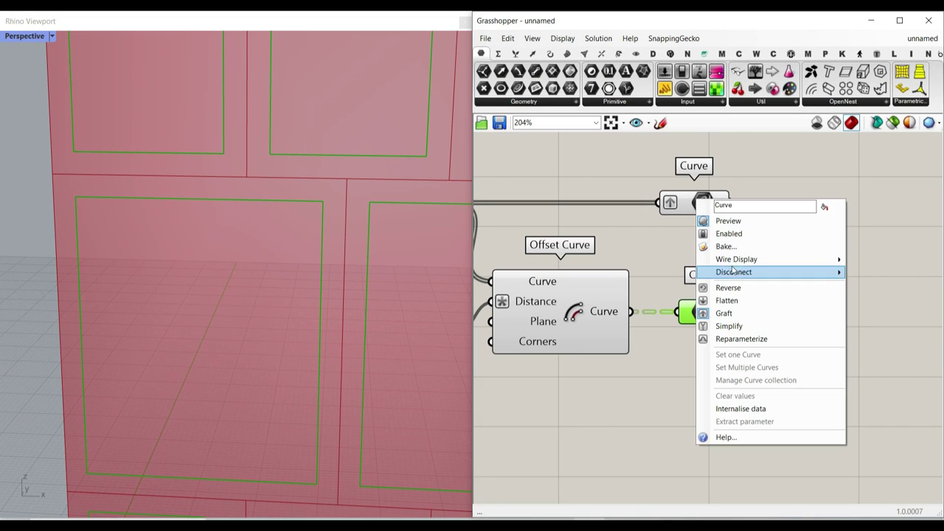
{"action": "left_click", "coordinate": [721, 314]}
Step: Examine the data list of the panel-outline Curve container and the Draw Fancy Wires display option
{"action": "mouse_move", "coordinate": [715, 314]}
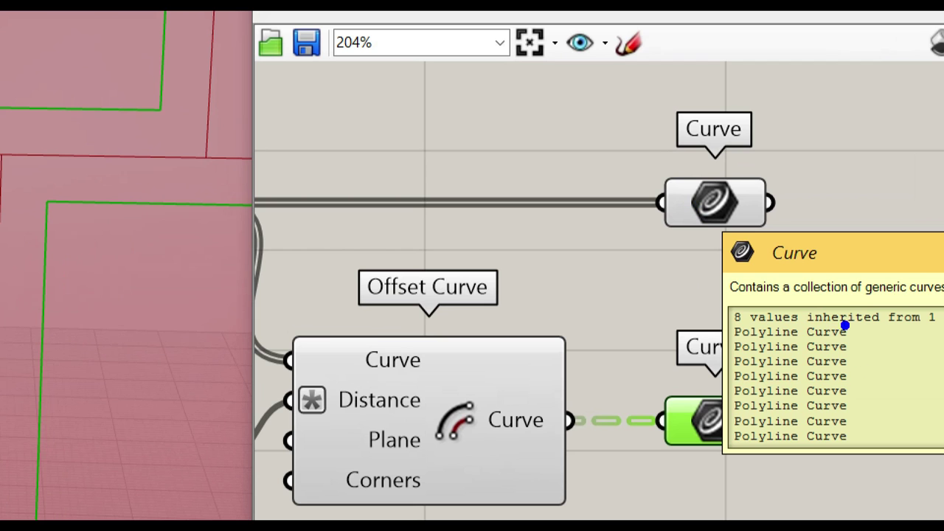
{"action": "mouse_move", "coordinate": [860, 310]}
{"action": "left_mouse_down"}
{"action": "mouse_move", "coordinate": [772, 290]}
{"action": "mouse_move", "coordinate": [669, 306]}
{"action": "left_mouse_up"}
{"action": "key", "text": "Escape"}
{"action": "scroll", "coordinate": [759, 275], "scroll_direction": "up", "scroll_amount": 3}
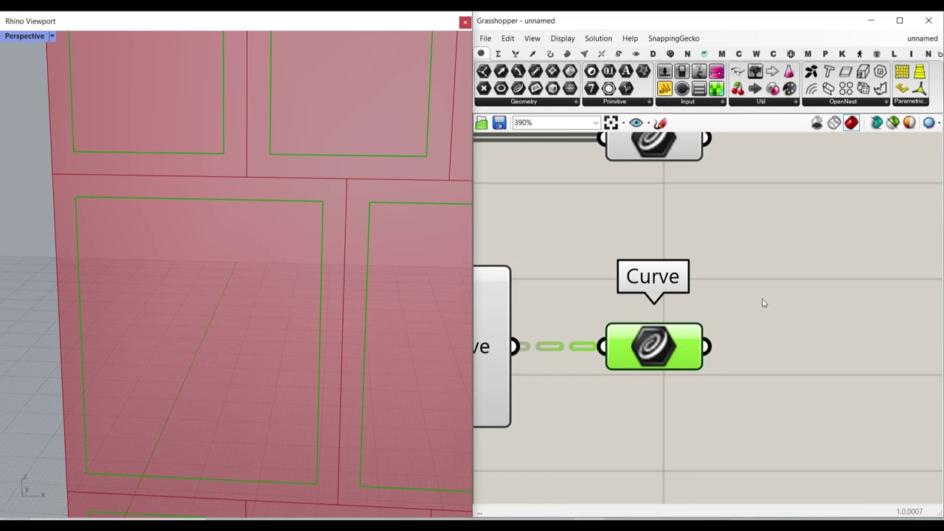
{"action": "scroll", "coordinate": [763, 303], "scroll_direction": "down", "scroll_amount": 1}
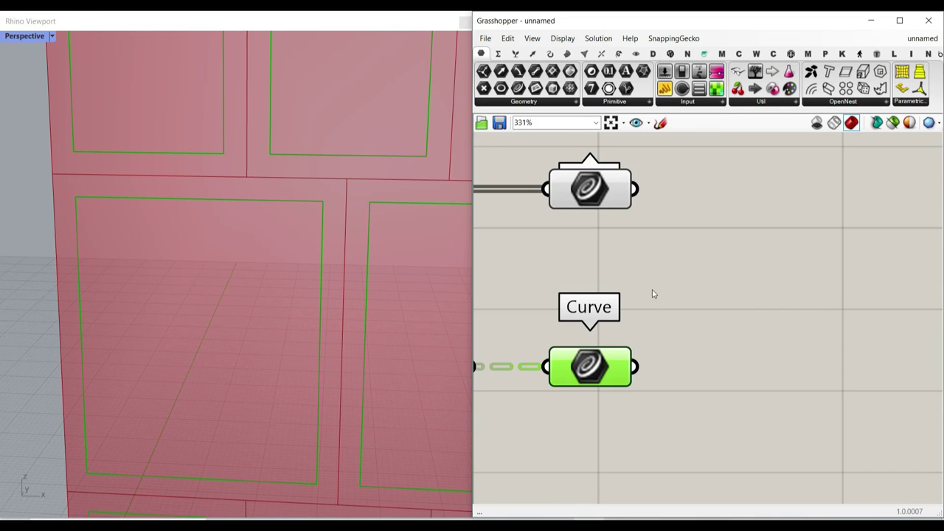
{"action": "left_click", "coordinate": [557, 39]}
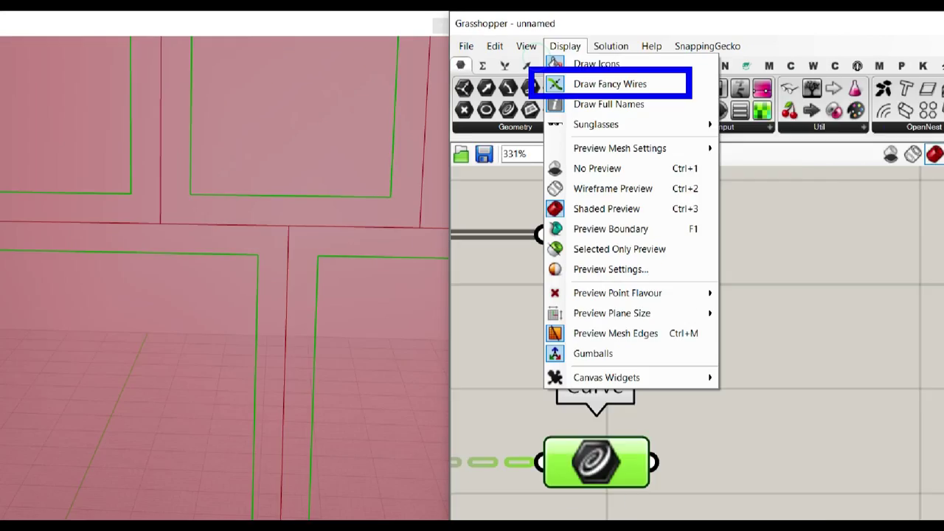
{"action": "left_click", "coordinate": [676, 277]}
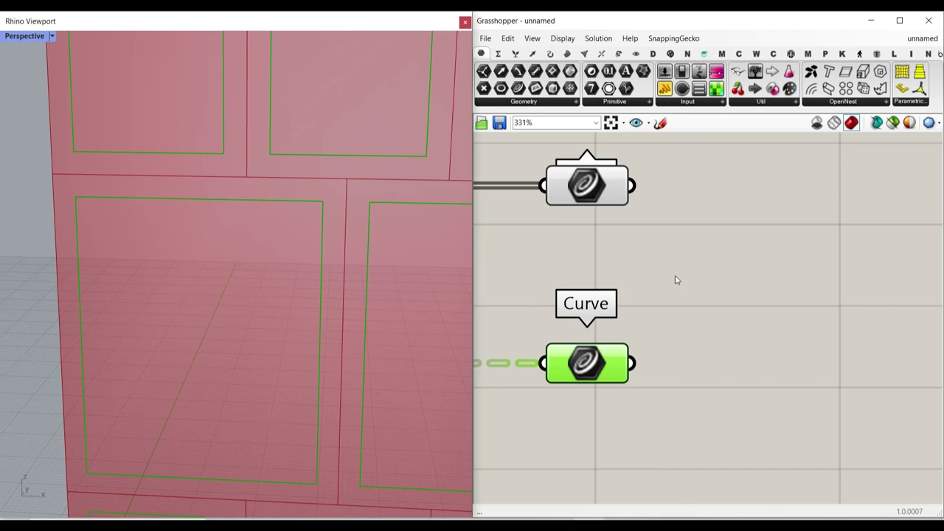
Step: Space the offset-outline Curve container further from Offset Curve and examine the data branches of both containers
{"action": "right_click_drag", "start_coordinate": [514, 360], "coordinate": [648, 337]}
{"action": "left_click_drag", "start_coordinate": [704, 339], "coordinate": [784, 340]}
{"action": "right_click_drag", "start_coordinate": [684, 181], "coordinate": [706, 286]}
{"action": "right_click_drag", "start_coordinate": [587, 269], "coordinate": [704, 272]}
{"action": "right_click_drag", "start_coordinate": [843, 273], "coordinate": [633, 186]}
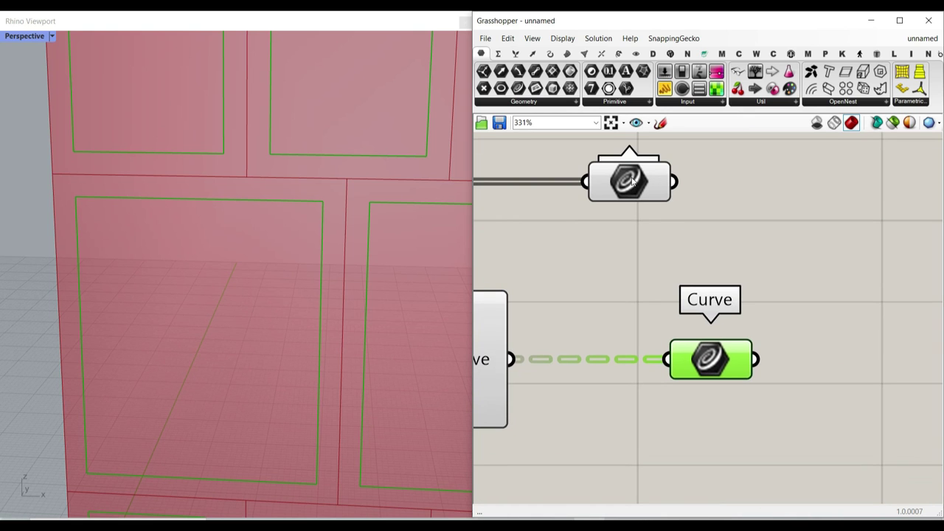
{"action": "mouse_move", "coordinate": [632, 183]}
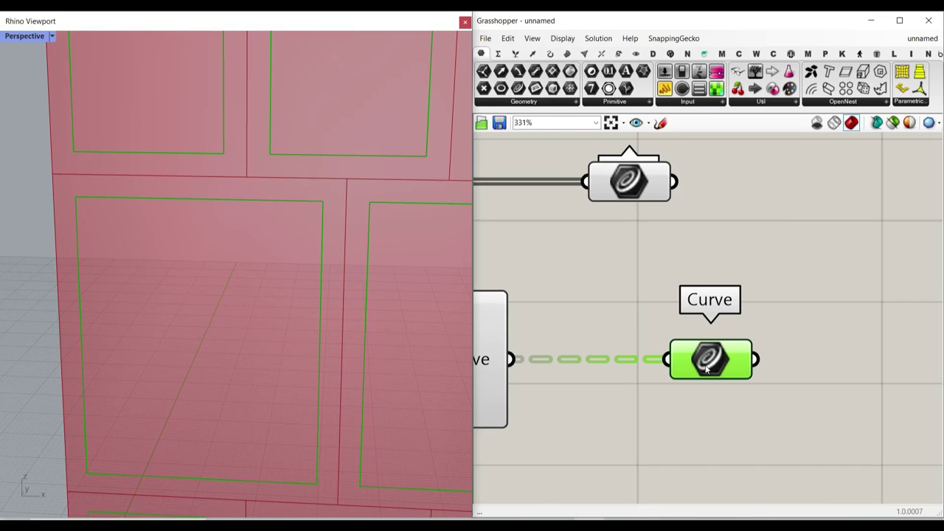
{"action": "right_click_drag", "start_coordinate": [714, 366], "coordinate": [601, 240]}
{"action": "mouse_move", "coordinate": [599, 241]}
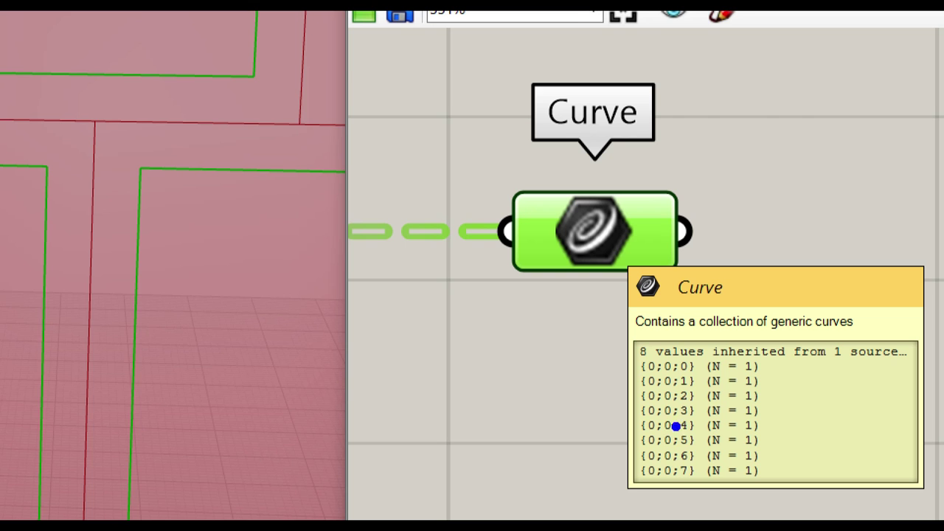
{"action": "mouse_move", "coordinate": [666, 383]}
{"action": "left_mouse_down"}
{"action": "mouse_move", "coordinate": [644, 456]}
{"action": "mouse_move", "coordinate": [639, 355]}
{"action": "left_mouse_up"}
{"action": "key", "text": "e"}
Step: Simplify the data tree of the offset-outline Curve container and check its branch paths
{"action": "right_click", "coordinate": [601, 240]}
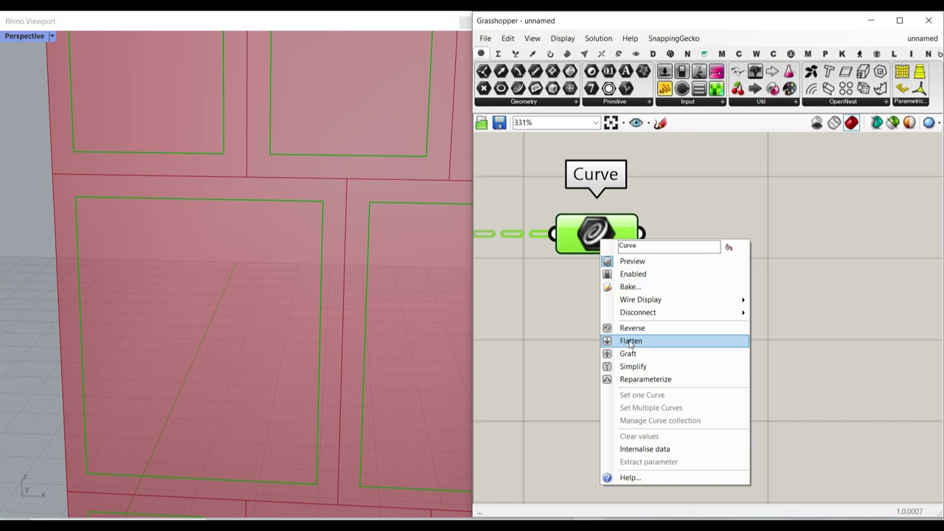
{"action": "left_click", "coordinate": [632, 372]}
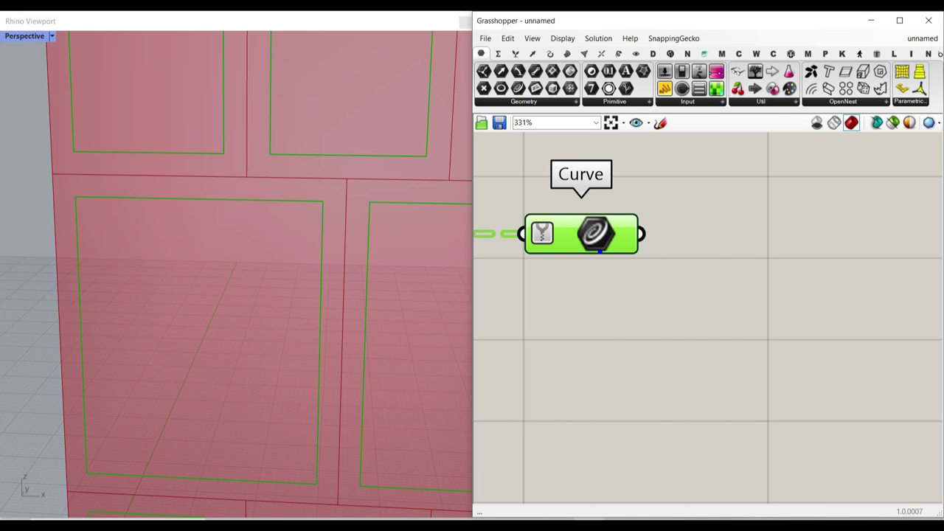
{"action": "mouse_move", "coordinate": [600, 252]}
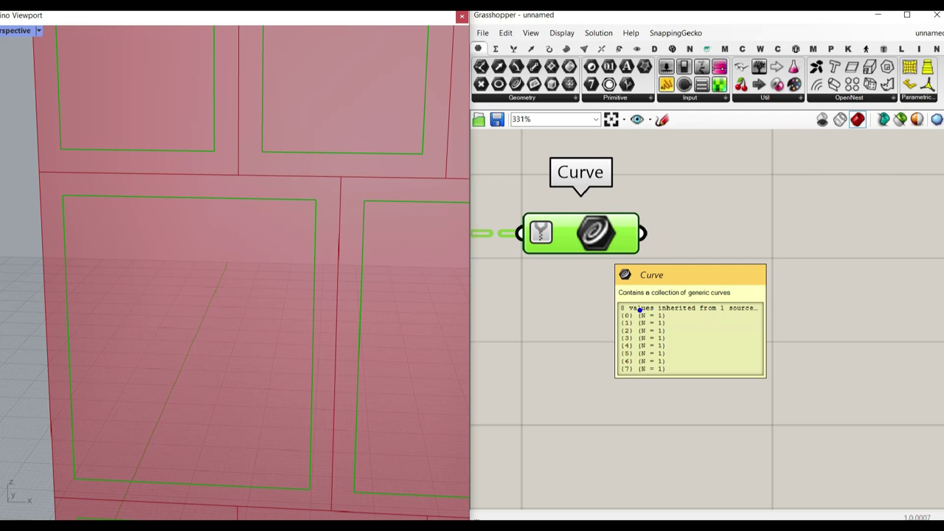
Step: Graft and simplify the Curve container that holds the original panel outlines
{"action": "scroll", "coordinate": [664, 243], "scroll_direction": "down", "scroll_amount": 3}
{"action": "right_click_drag", "start_coordinate": [664, 243], "coordinate": [717, 308]}
{"action": "right_click", "coordinate": [631, 227]}
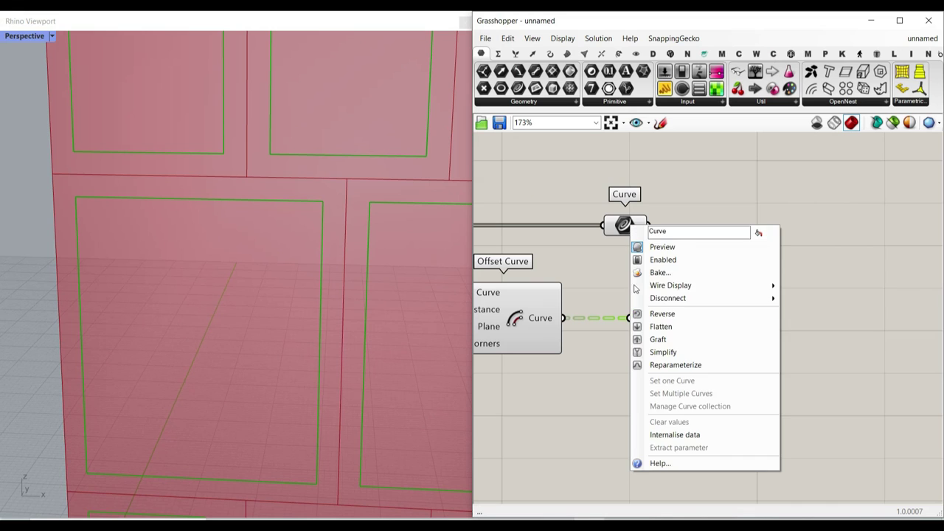
{"action": "left_click", "coordinate": [662, 338]}
{"action": "right_click", "coordinate": [605, 218]}
{"action": "right_click_drag", "start_coordinate": [580, 217], "coordinate": [573, 213]}
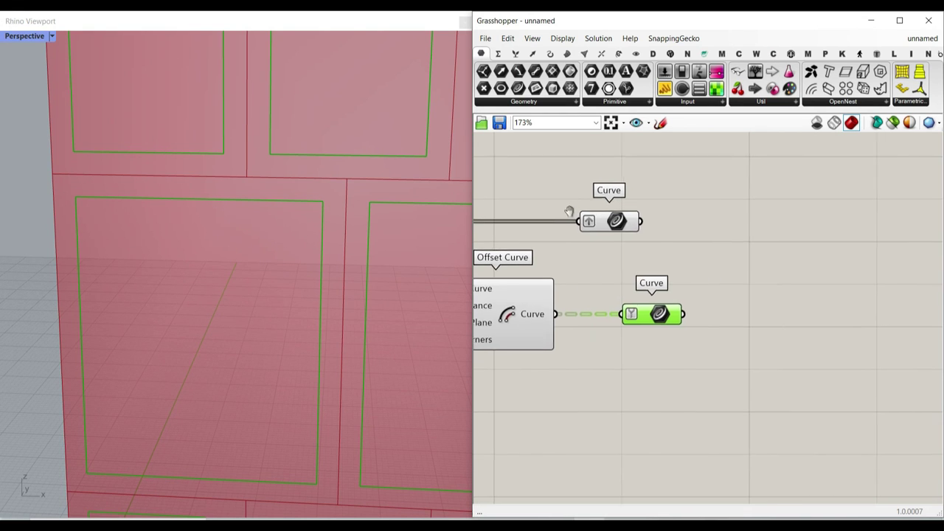
{"action": "right_click", "coordinate": [611, 218]}
{"action": "left_click", "coordinate": [650, 345]}
Step: Add another Curve container and feed both the original and the offset panel outlines into it
{"action": "scroll", "coordinate": [623, 233], "scroll_direction": "up", "scroll_amount": 2}
{"action": "left_click_drag", "start_coordinate": [607, 219], "coordinate": [729, 269]}
{"action": "left_click", "coordinate": [760, 269]}
{"action": "left_click_drag", "start_coordinate": [702, 343], "coordinate": [748, 269], "text": "shift"}
{"action": "right_click_drag", "start_coordinate": [750, 270], "coordinate": [717, 224]}
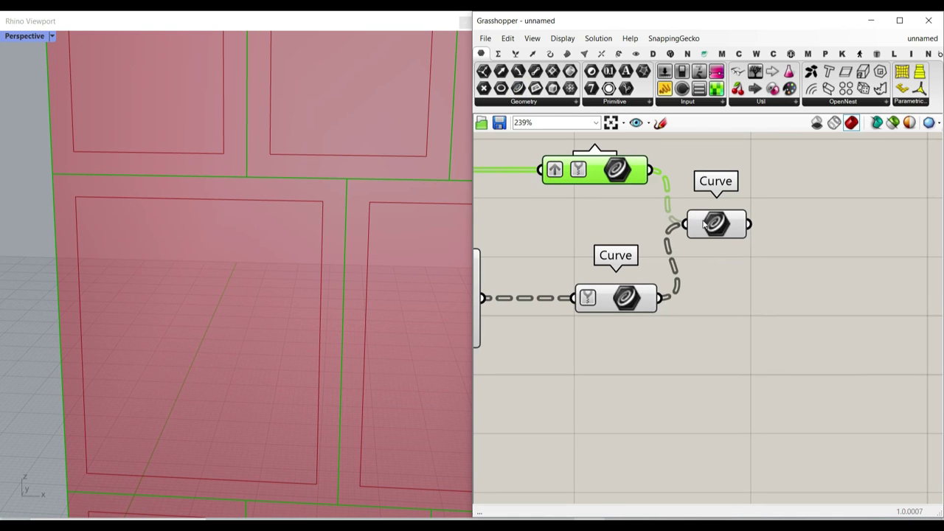
{"action": "mouse_move", "coordinate": [717, 225]}
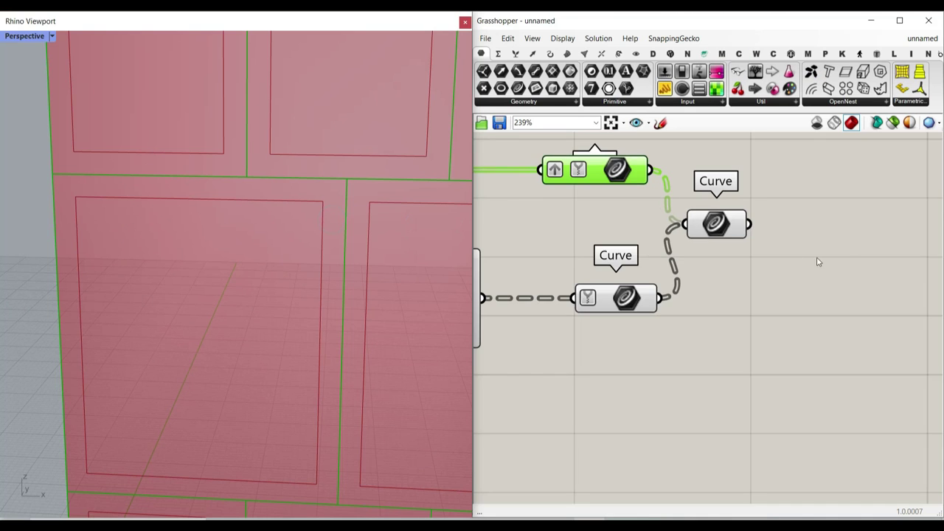
Step: Add a Loft component and connect the combined Curve container to its Curves input
{"action": "left_click", "coordinate": [567, 53]}
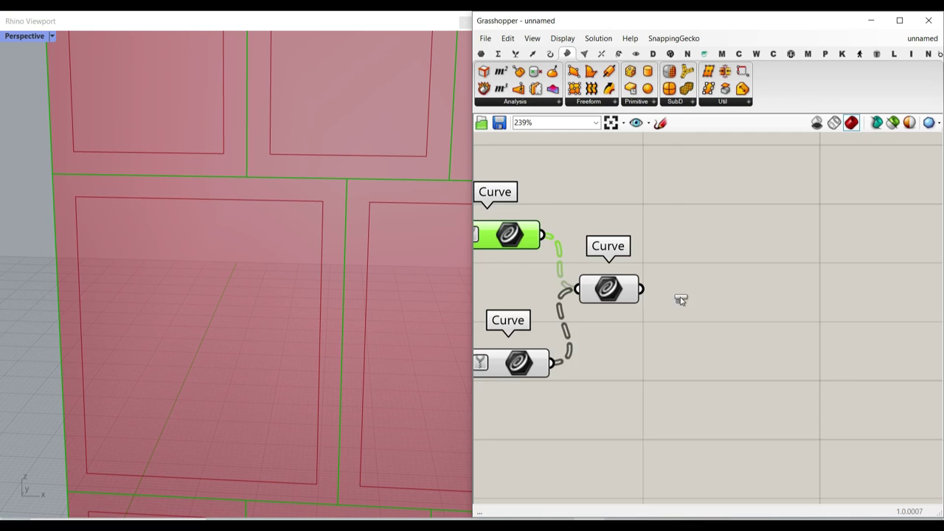
{"action": "scroll", "coordinate": [695, 349], "scroll_direction": "up", "scroll_amount": 2}
{"action": "left_click", "coordinate": [723, 301]}
{"action": "left_click_drag", "start_coordinate": [605, 251], "coordinate": [617, 281]}
{"action": "scroll", "coordinate": [681, 306], "scroll_direction": "down", "scroll_amount": 2}
{"action": "scroll", "coordinate": [334, 299], "scroll_direction": "down", "scroll_amount": 5}
{"action": "scroll", "coordinate": [312, 293], "scroll_direction": "down", "scroll_amount": 4}
{"action": "right_click_drag", "start_coordinate": [312, 292], "coordinate": [295, 280]}
{"action": "right_click_drag", "start_coordinate": [731, 300], "coordinate": [652, 292]}
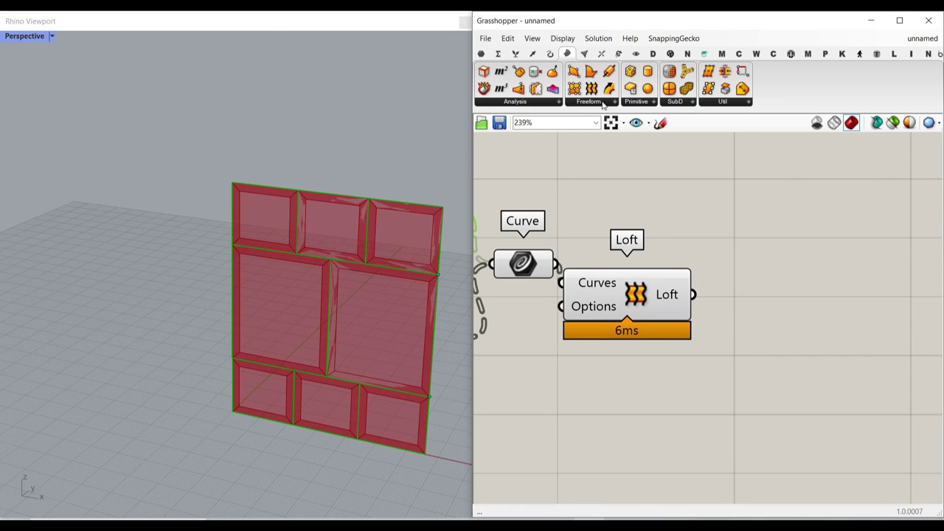
Step: Add an Extrude component and connect the Loft output to its Base input
{"action": "left_click", "coordinate": [603, 105]}
{"action": "left_click", "coordinate": [616, 232]}
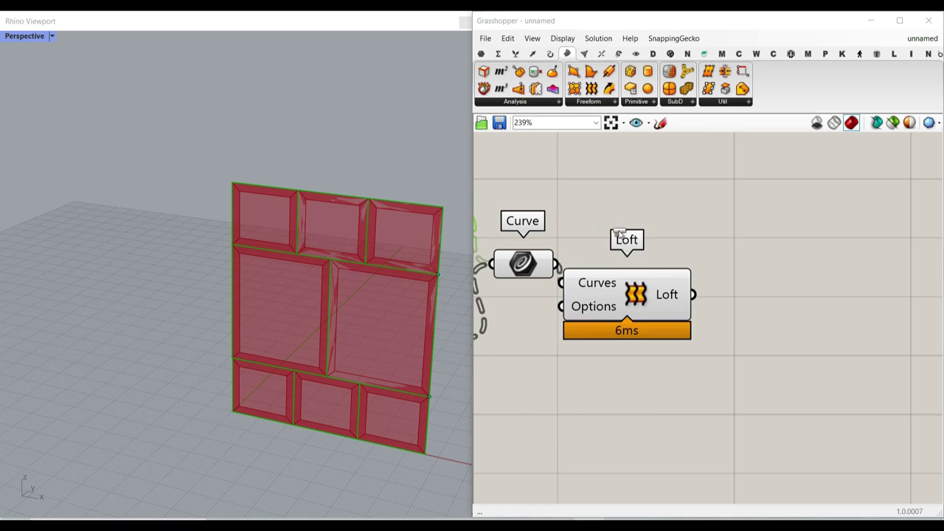
{"action": "left_click_drag", "start_coordinate": [618, 233], "coordinate": [790, 336]}
{"action": "scroll", "coordinate": [789, 337], "scroll_direction": "up", "scroll_amount": 2}
{"action": "left_click_drag", "start_coordinate": [687, 319], "coordinate": [687, 319]}
Step: Add a Unit Y vector and connect it to the Direction input of Extrude
{"action": "double_click", "coordinate": [622, 393]}
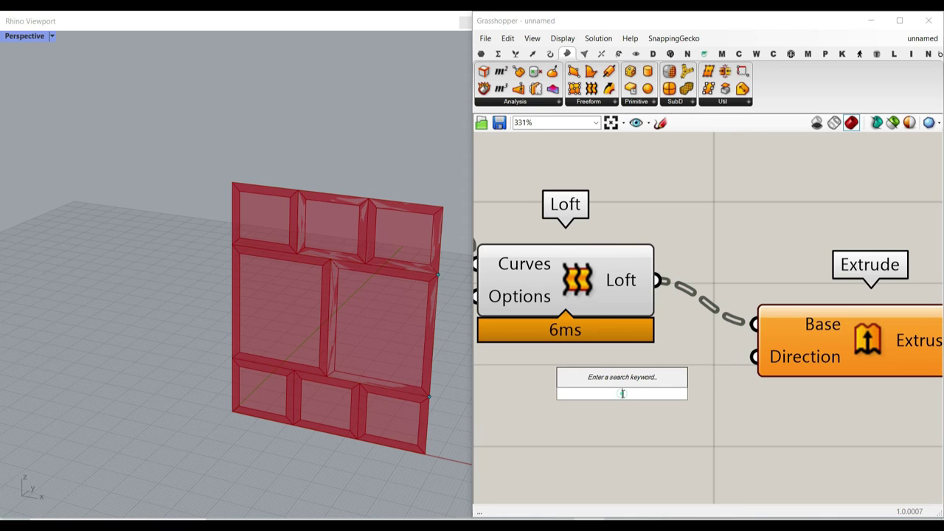
{"action": "type", "text": "y"}
{"action": "left_click", "coordinate": [611, 381]}
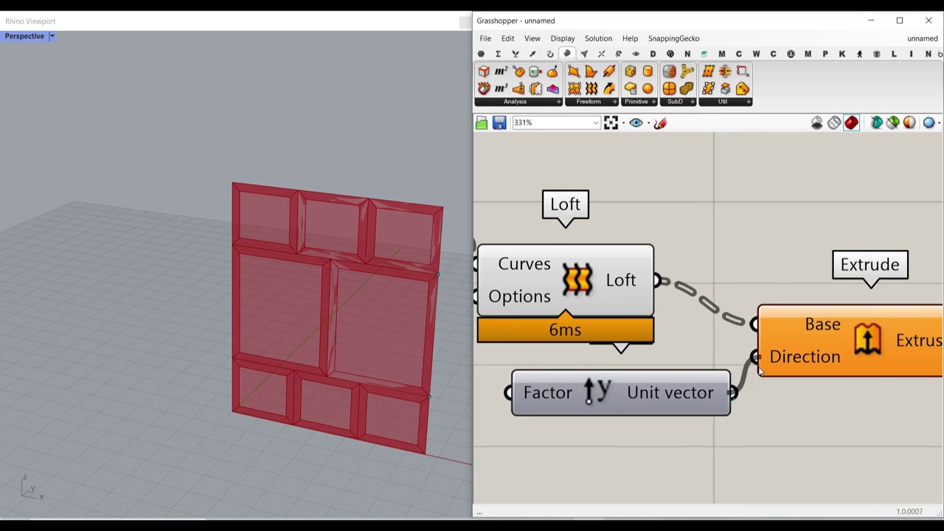
Step: Create a Number Slider with the value 2.56 and connect it to the Factor input of Unit Y
{"action": "scroll", "coordinate": [759, 372], "scroll_direction": "down", "scroll_amount": 3}
{"action": "double_click", "coordinate": [534, 406]}
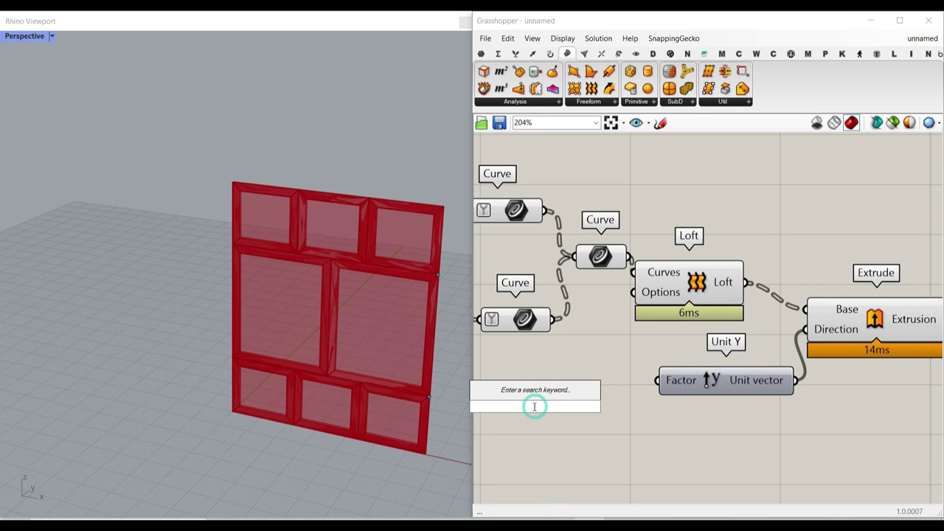
{"action": "type", "text": "2.56"}
{"action": "key", "text": "Return"}
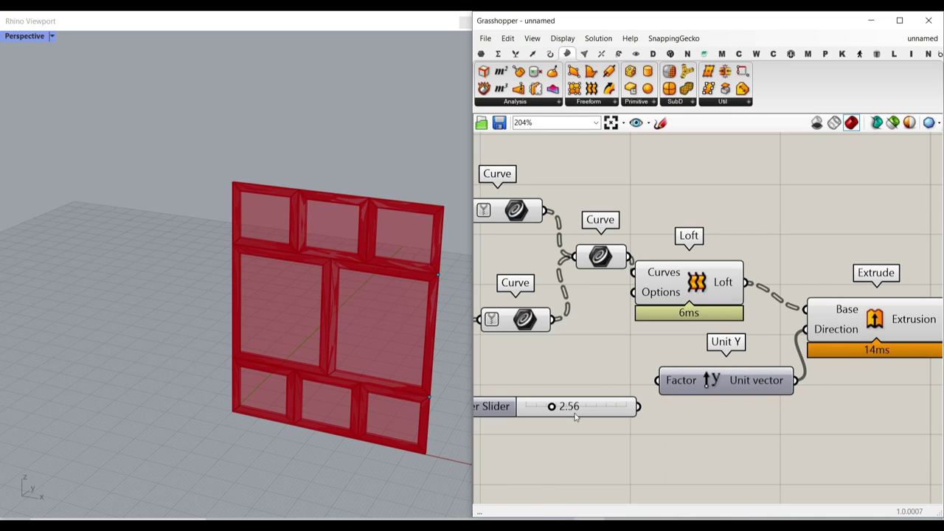
{"action": "scroll", "coordinate": [662, 397], "scroll_direction": "down", "scroll_amount": 5}
{"action": "left_click_drag", "start_coordinate": [742, 405], "coordinate": [550, 271]}
{"action": "left_click", "coordinate": [576, 292]}
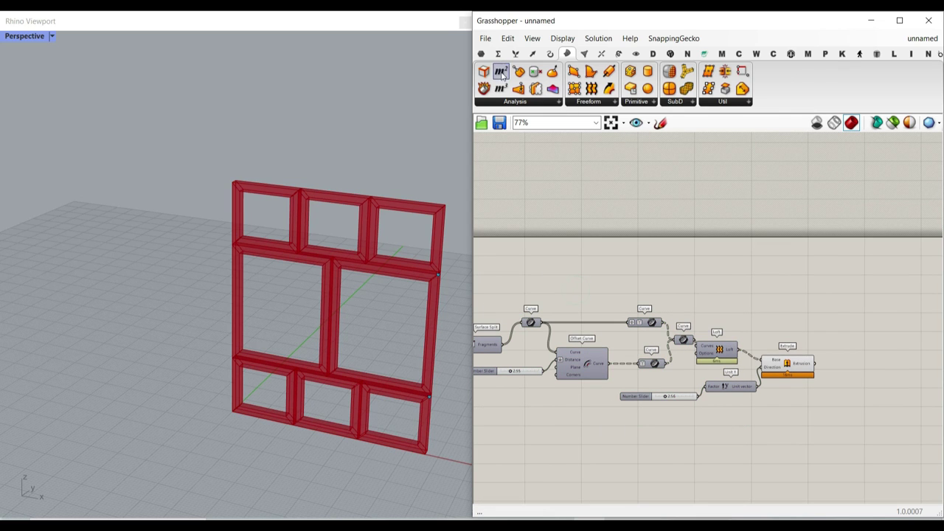
Step: Add a Surface container and connect the offset panel outlines to it to fill the openings inside the frames
{"action": "left_click", "coordinate": [481, 54]}
{"action": "left_click", "coordinate": [540, 103]}
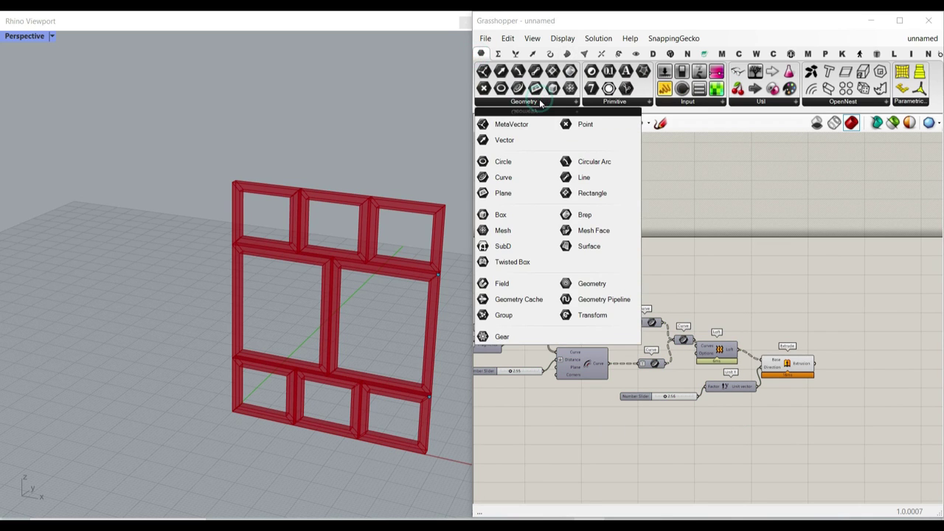
{"action": "left_click", "coordinate": [579, 244]}
{"action": "left_click", "coordinate": [741, 269]}
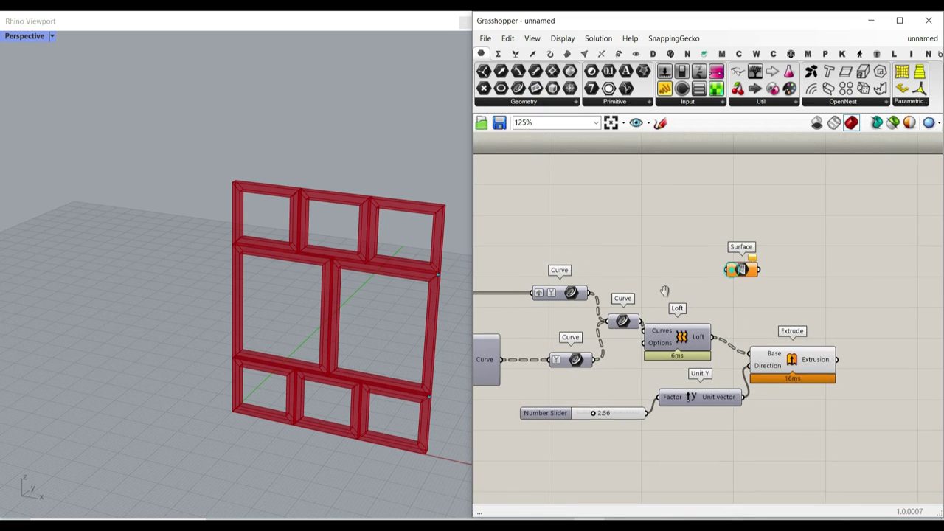
{"action": "right_click_drag", "start_coordinate": [665, 291], "coordinate": [732, 270]}
{"action": "left_click_drag", "start_coordinate": [682, 350], "coordinate": [815, 258]}
{"action": "right_click_drag", "start_coordinate": [821, 259], "coordinate": [678, 263]}
{"action": "left_click_drag", "start_coordinate": [686, 261], "coordinate": [766, 253]}
{"action": "right_click_drag", "start_coordinate": [629, 336], "coordinate": [531, 341]}
{"action": "scroll", "coordinate": [397, 319], "scroll_direction": "up", "scroll_amount": 6}
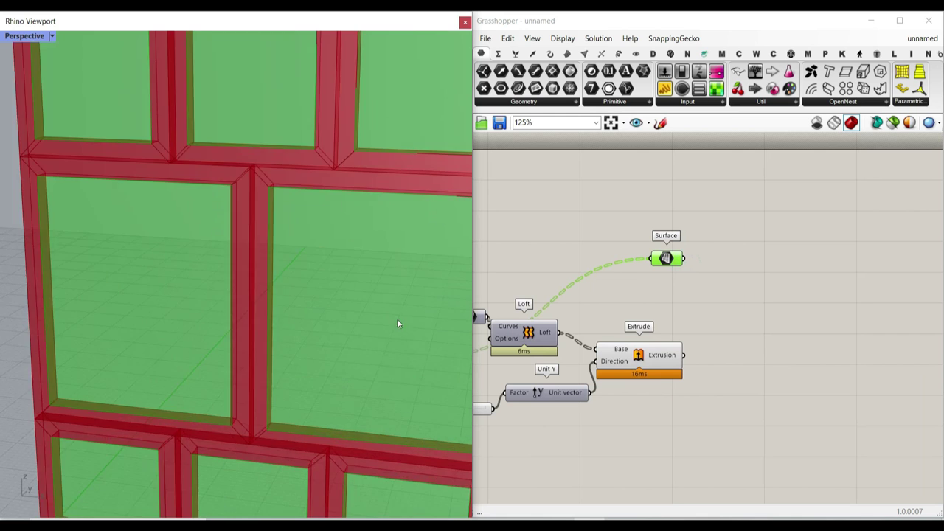
Step: Move the row division points along the facade's edge to adjust the row heights
{"action": "scroll", "coordinate": [362, 247], "scroll_direction": "down", "scroll_amount": 2}
{"action": "scroll", "coordinate": [396, 217], "scroll_direction": "up", "scroll_amount": 8}
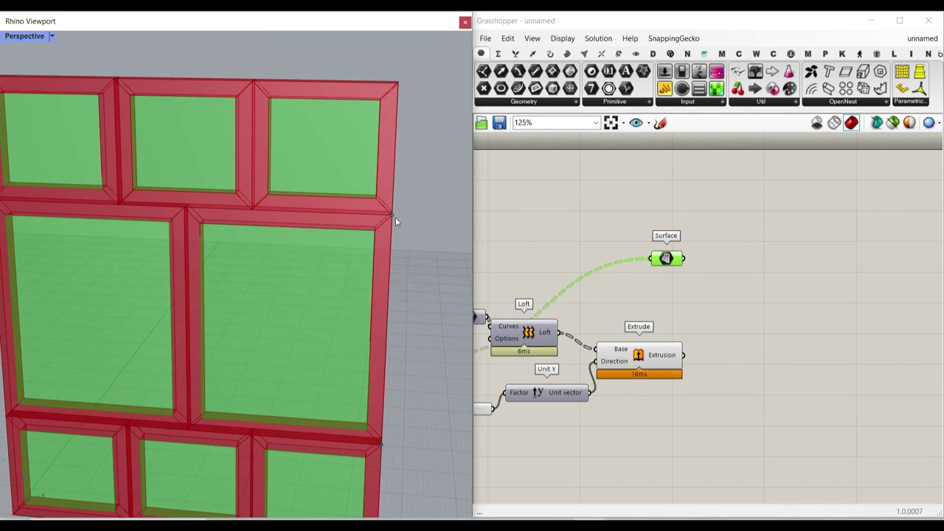
{"action": "left_click_drag", "start_coordinate": [383, 284], "coordinate": [388, 239]}
{"action": "right_click_drag", "start_coordinate": [436, 311], "coordinate": [407, 323]}
{"action": "scroll", "coordinate": [407, 327], "scroll_direction": "down", "scroll_amount": 3}
{"action": "scroll", "coordinate": [376, 402], "scroll_direction": "up", "scroll_amount": 8}
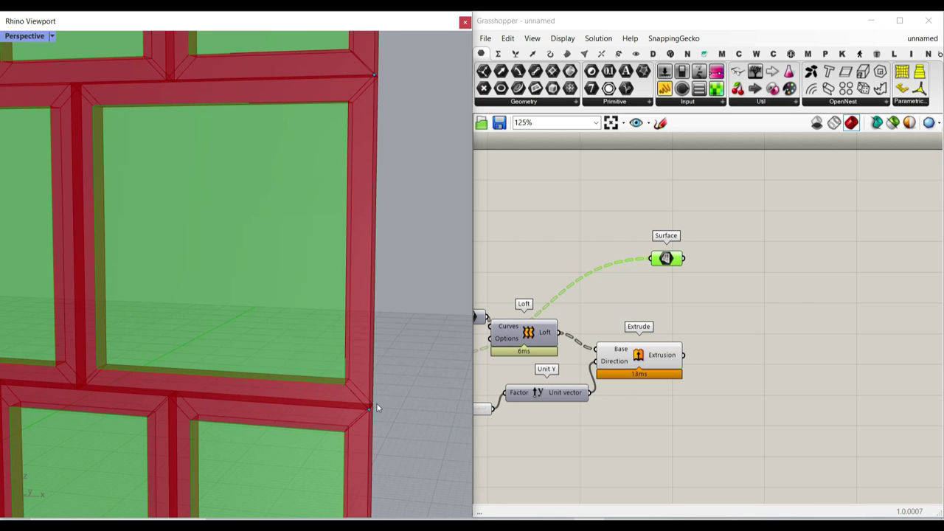
{"action": "right_click_drag", "start_coordinate": [374, 382], "coordinate": [373, 303]}
{"action": "right_click_drag", "start_coordinate": [365, 374], "coordinate": [402, 381]}
Step: Set the slider feeding the Unit Y factor to 4.24 to deepen the extruded frames
{"action": "right_click_drag", "start_coordinate": [562, 399], "coordinate": [727, 366]}
{"action": "left_click_drag", "start_coordinate": [608, 378], "coordinate": [618, 378]}
{"action": "right_click_drag", "start_coordinate": [413, 301], "coordinate": [369, 322]}
Step: Reverse the frame extrusion by committing an expression on the Direction input of Extrude
{"action": "right_click_drag", "start_coordinate": [636, 260], "coordinate": [801, 269]}
{"action": "scroll", "coordinate": [663, 293], "scroll_direction": "down", "scroll_amount": 1}
{"action": "right_click_drag", "start_coordinate": [774, 317], "coordinate": [663, 299]}
{"action": "scroll", "coordinate": [752, 341], "scroll_direction": "up", "scroll_amount": 5}
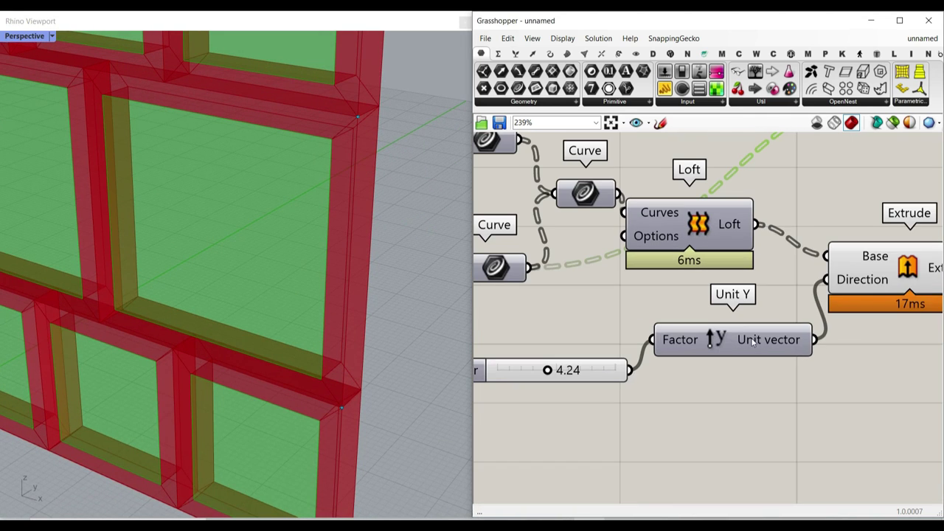
{"action": "right_click", "coordinate": [840, 277]}
{"action": "mouse_move", "coordinate": [855, 402]}
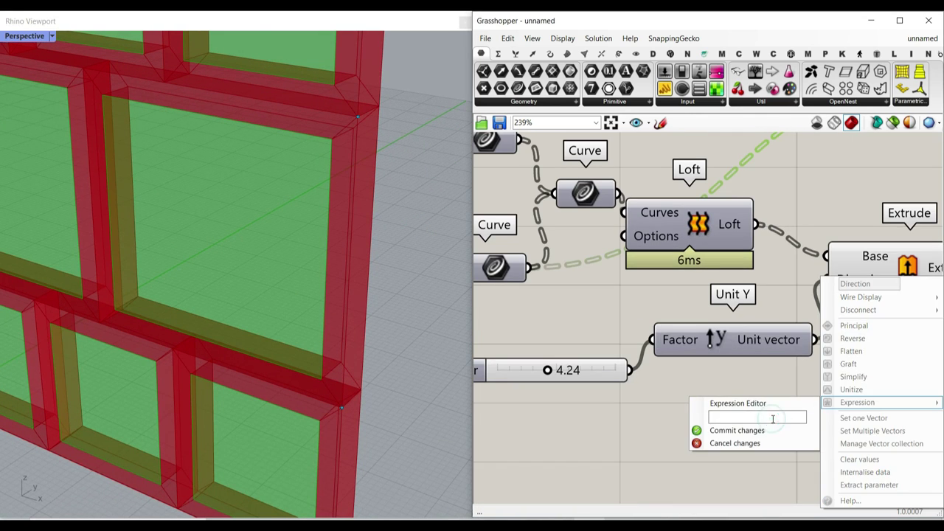
{"action": "left_click", "coordinate": [746, 429]}
Step: Bake the Extrude component's frames to Layer 01 in Rhino
{"action": "right_click_drag", "start_coordinate": [640, 312], "coordinate": [718, 305]}
{"action": "scroll", "coordinate": [739, 314], "scroll_direction": "down", "scroll_amount": 6}
{"action": "scroll", "coordinate": [617, 305], "scroll_direction": "up", "scroll_amount": 3}
{"action": "left_click_drag", "start_coordinate": [626, 305], "coordinate": [630, 311]}
{"action": "right_click_drag", "start_coordinate": [665, 314], "coordinate": [538, 311]}
{"action": "scroll", "coordinate": [537, 310], "scroll_direction": "down", "scroll_amount": 1}
{"action": "right_click_drag", "start_coordinate": [877, 301], "coordinate": [598, 302]}
{"action": "right_click", "coordinate": [710, 288]}
{"action": "left_click", "coordinate": [739, 309]}
{"action": "left_click", "coordinate": [722, 227]}
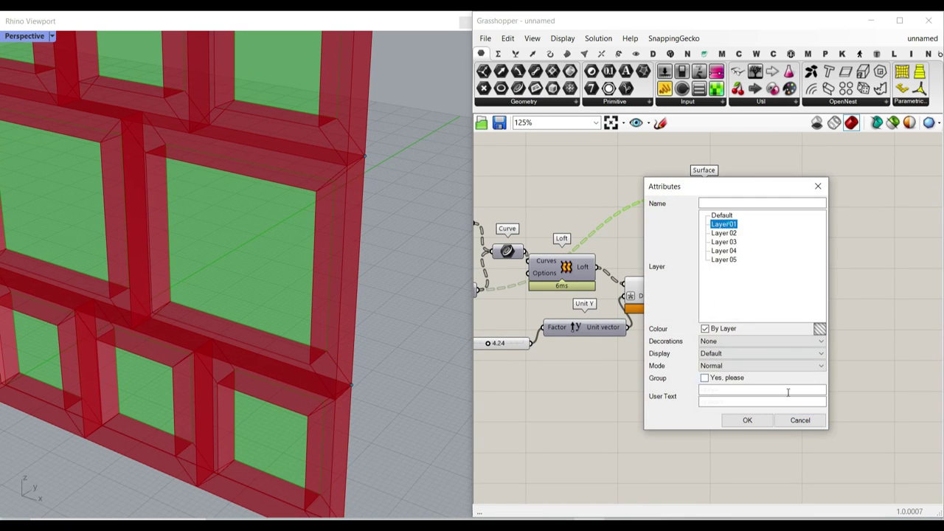
{"action": "left_click", "coordinate": [753, 418]}
Step: Bake the infill panels from the Surface container to a separate Rhino layer
{"action": "right_click", "coordinate": [706, 193]}
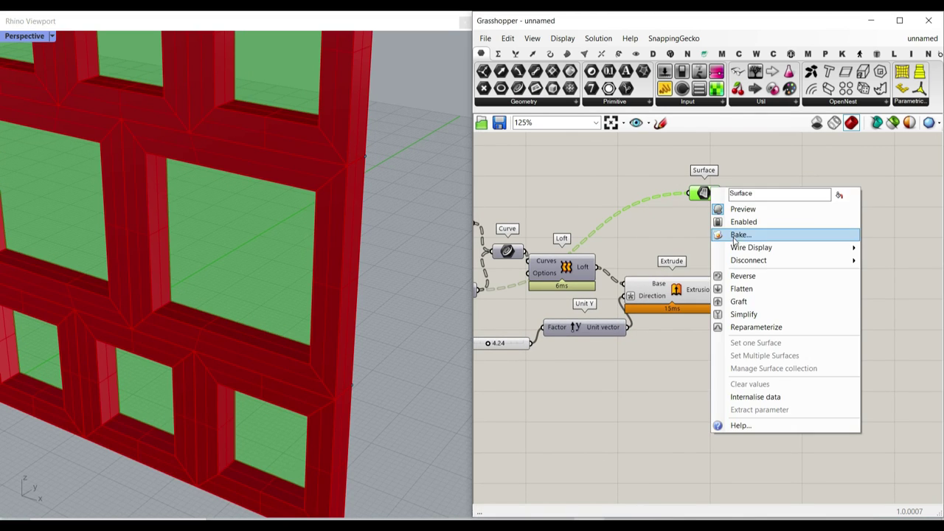
{"action": "left_click", "coordinate": [733, 235]}
{"action": "left_click", "coordinate": [729, 173]}
{"action": "left_click", "coordinate": [744, 352]}
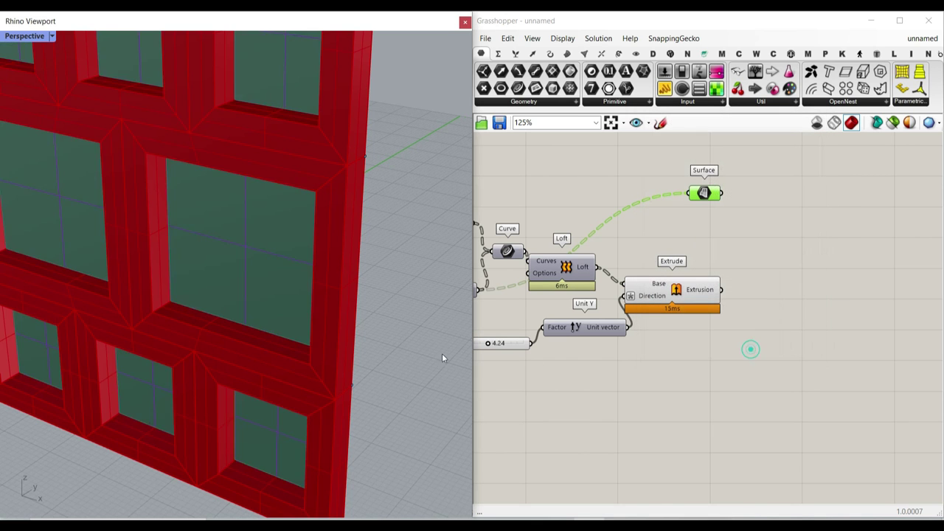
Step: Select all the baked facade geometry and shift it along the X axis away from the live preview
{"action": "scroll", "coordinate": [345, 358], "scroll_direction": "down", "scroll_amount": 6}
{"action": "scroll", "coordinate": [381, 352], "scroll_direction": "down", "scroll_amount": 6}
{"action": "left_click_drag", "start_coordinate": [413, 401], "coordinate": [245, 258]}
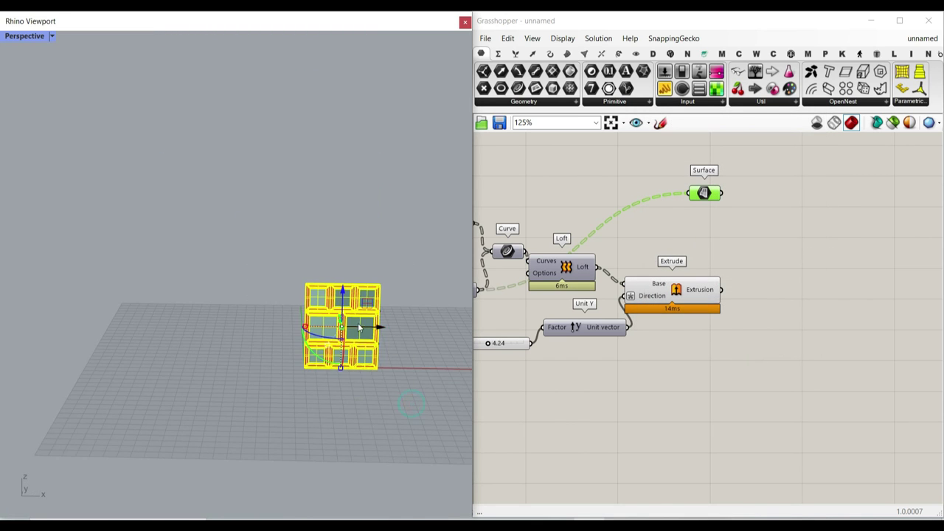
{"action": "left_click_drag", "start_coordinate": [378, 326], "coordinate": [285, 326]}
{"action": "left_click", "coordinate": [264, 241]}
Step: Examine the baked facade's frames and infill surfaces up close from several views
{"action": "scroll", "coordinate": [258, 346], "scroll_direction": "up", "scroll_amount": 9}
{"action": "right_click_drag", "start_coordinate": [258, 347], "coordinate": [266, 334]}
{"action": "scroll", "coordinate": [265, 334], "scroll_direction": "up", "scroll_amount": 7}
{"action": "left_click", "coordinate": [258, 322]}
{"action": "left_click", "coordinate": [223, 304]}
{"action": "left_click", "coordinate": [209, 198]}
{"action": "left_click", "coordinate": [207, 224]}
{"action": "scroll", "coordinate": [283, 243], "scroll_direction": "down", "scroll_amount": 8}
{"action": "left_click", "coordinate": [354, 384]}
{"action": "right_click_drag", "start_coordinate": [325, 289], "coordinate": [326, 327]}
{"action": "scroll", "coordinate": [326, 328], "scroll_direction": "up", "scroll_amount": 5}
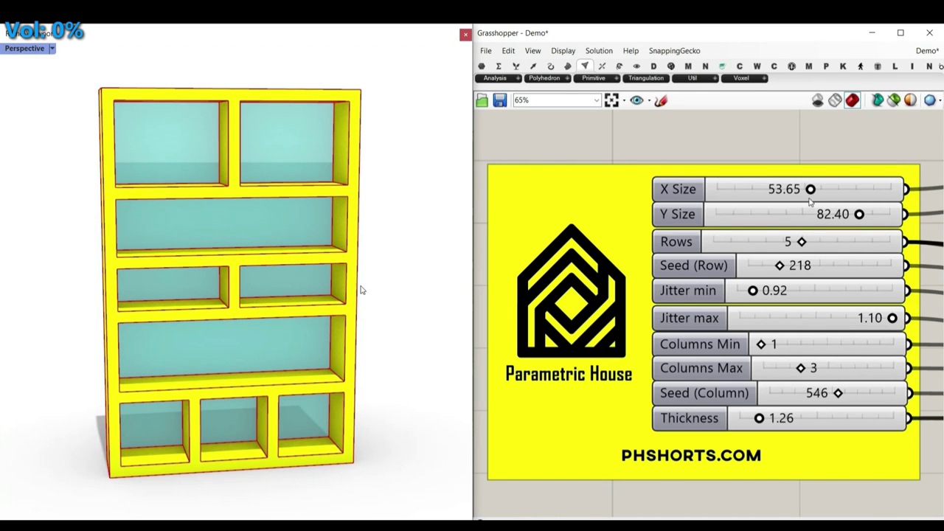
Step: In the Demo definition, set X Size to 60.45, Y Size to 80.70 and Seed (Row) to 287
{"action": "left_click_drag", "start_coordinate": [810, 189], "coordinate": [861, 216]}
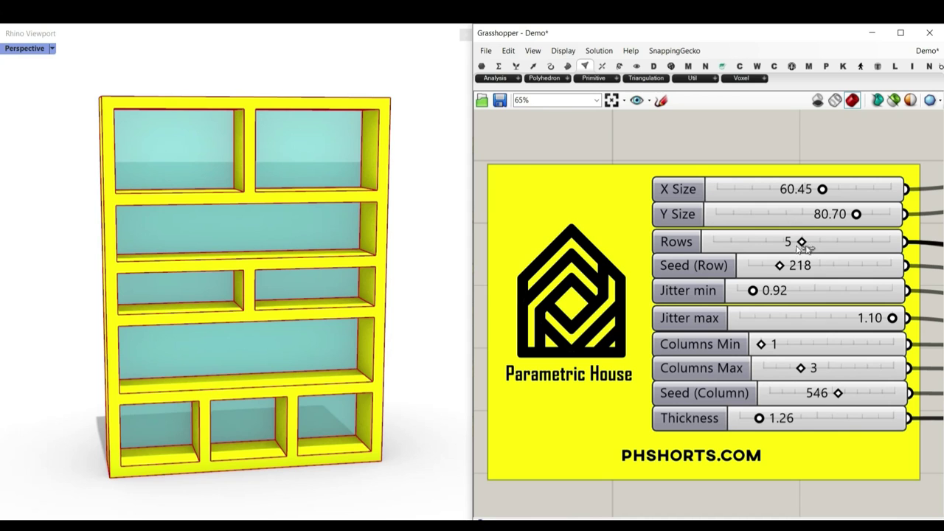
{"action": "left_click_drag", "start_coordinate": [785, 245], "coordinate": [791, 268]}
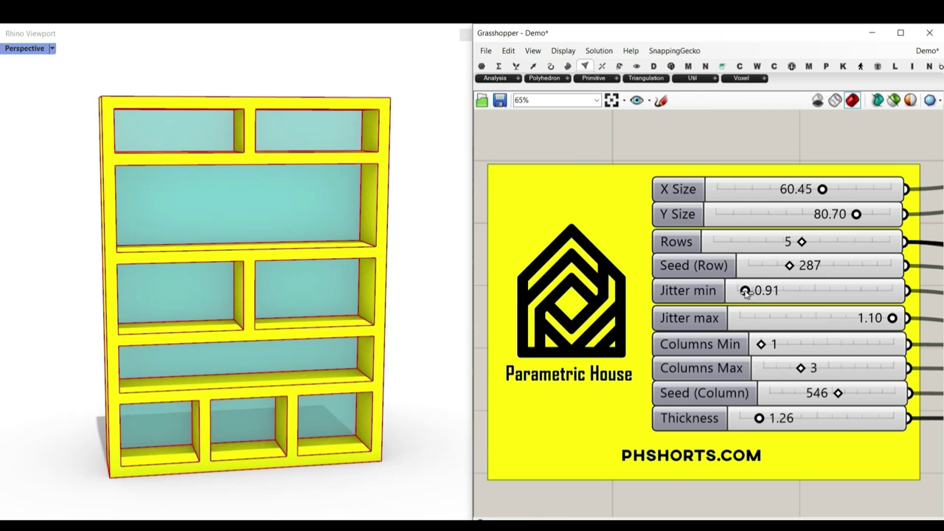
Step: Set both Jitter max and Jitter min to 1.00 to even out the row heights
{"action": "left_click_drag", "start_coordinate": [747, 292], "coordinate": [729, 293]}
{"action": "left_click_drag", "start_coordinate": [892, 318], "coordinate": [849, 316]}
{"action": "double_click", "coordinate": [878, 292]}
{"action": "type", "text": "1"}
{"action": "key", "text": "Return"}
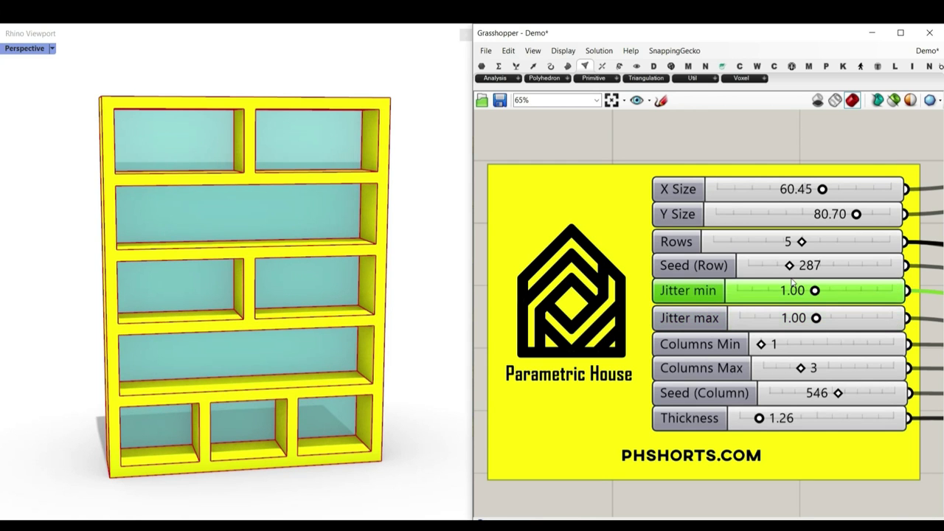